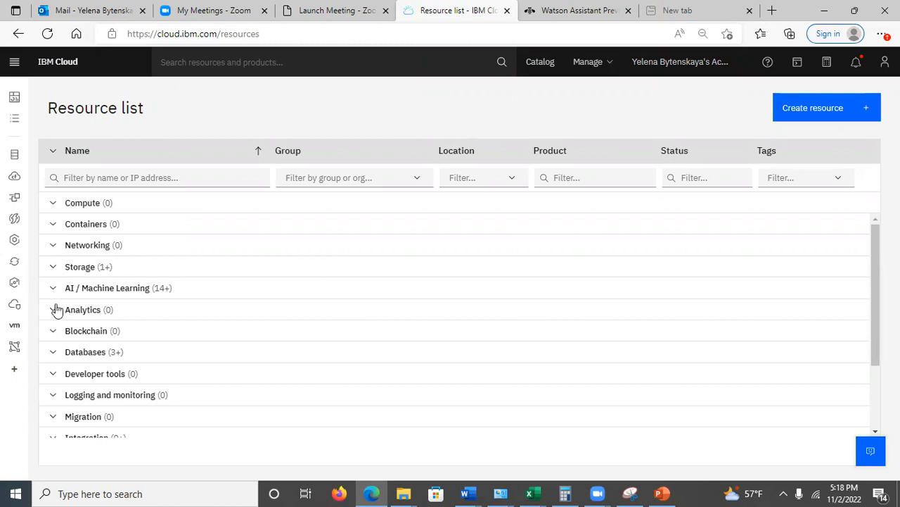
Launch Watson Assistant from the Watson Assistant-4n instance in the AI / Machine Learning resources
{"action": "left_click", "coordinate": [56, 289]}
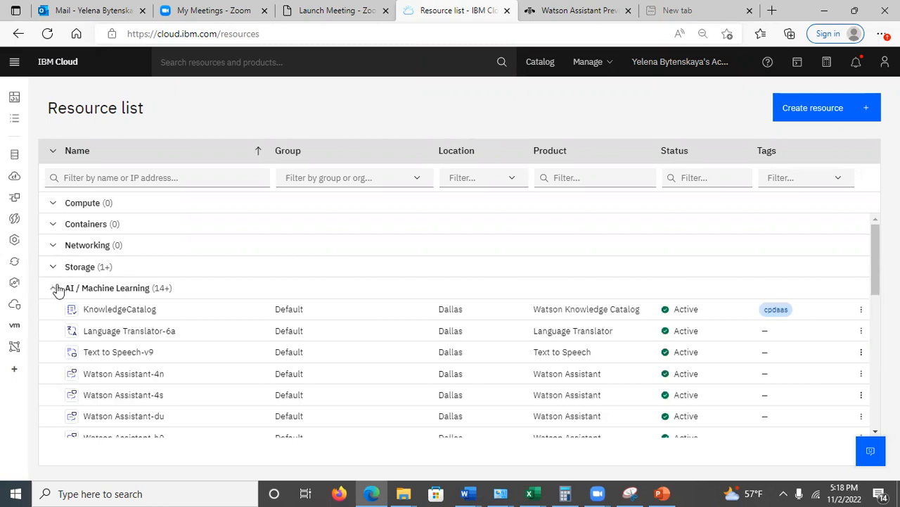
{"action": "left_click", "coordinate": [125, 376]}
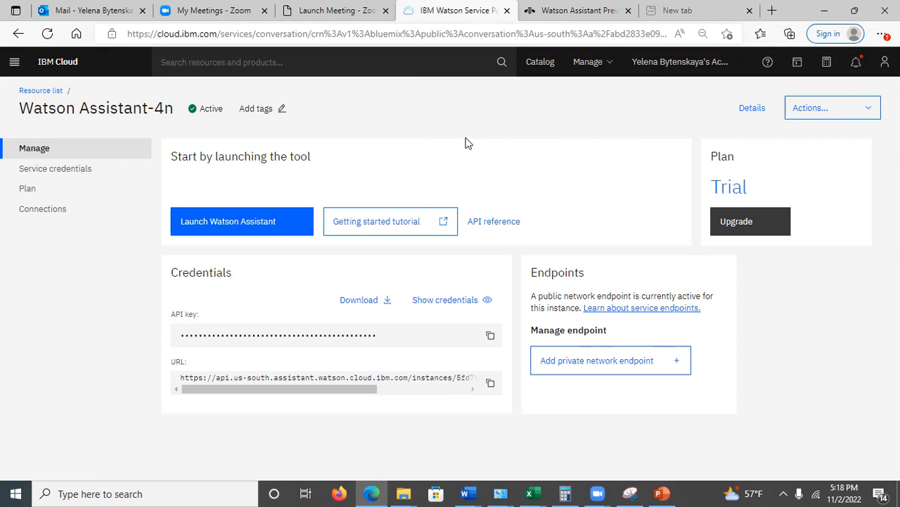
{"action": "left_click", "coordinate": [229, 220]}
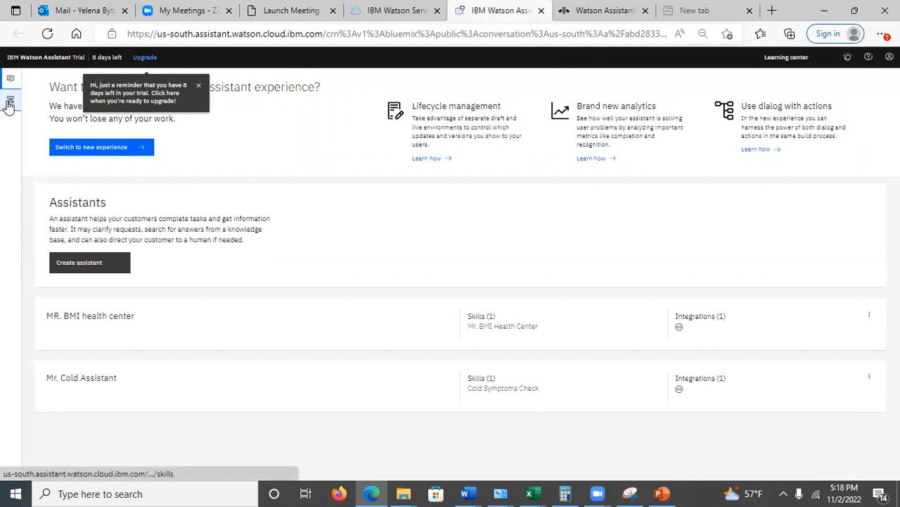
Download the Mr. BMI Health Center dialog skill as a JSON file from the skills list
{"action": "left_click", "coordinate": [30, 103]}
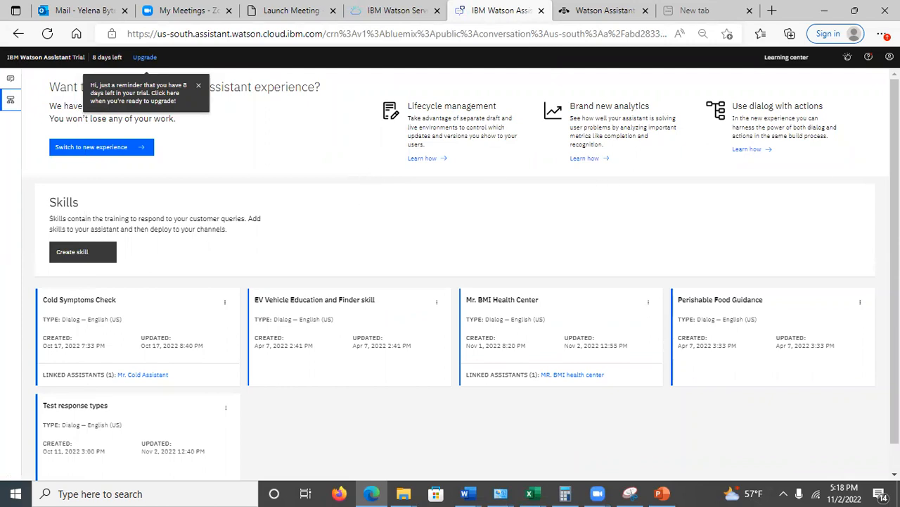
{"action": "scroll", "coordinate": [461, 275], "scroll_direction": "down", "scroll_amount": 2}
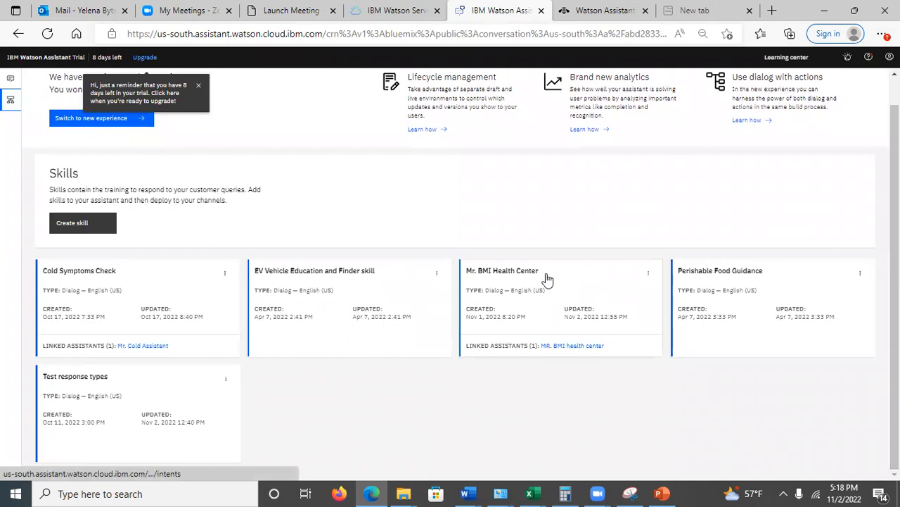
{"action": "left_click", "coordinate": [649, 274]}
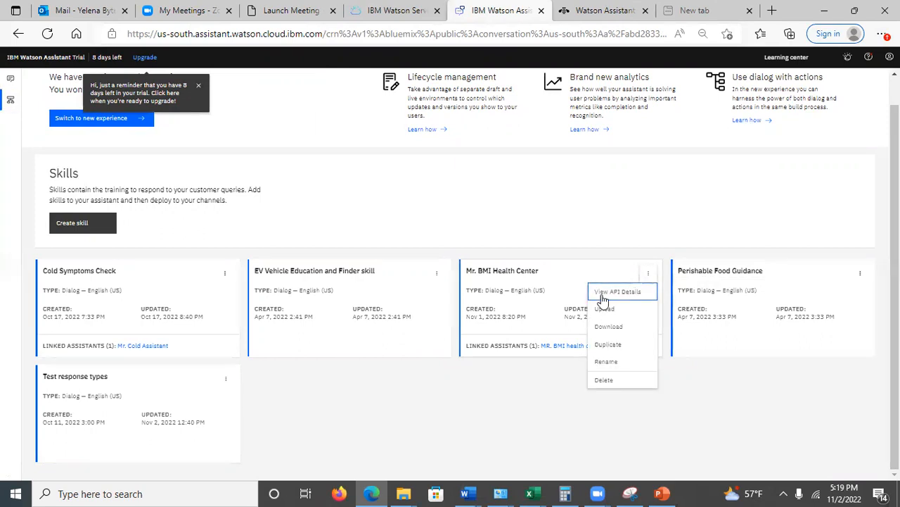
{"action": "left_click", "coordinate": [601, 329]}
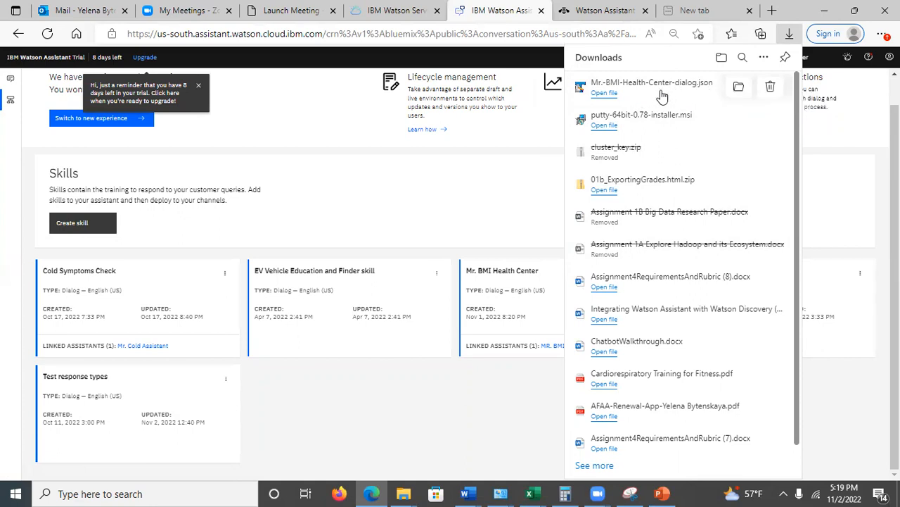
{"action": "left_click", "coordinate": [467, 191]}
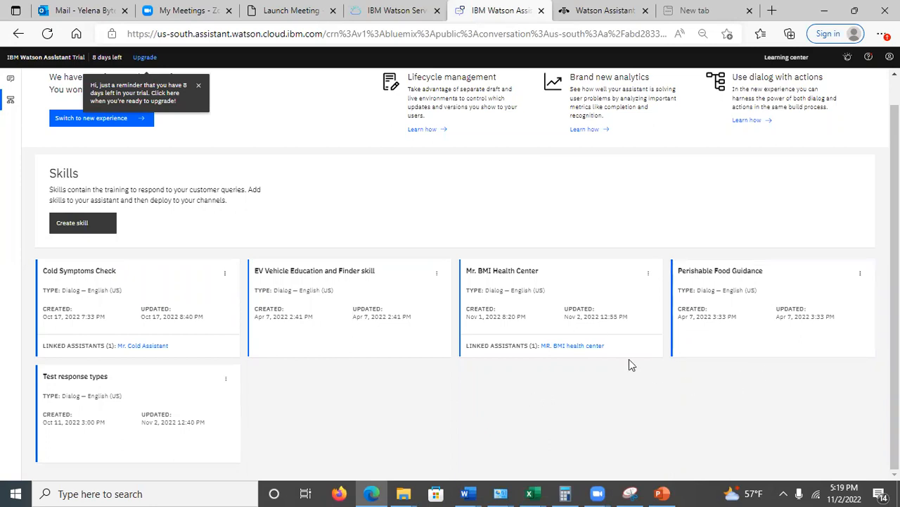
{"action": "left_click", "coordinate": [533, 299]}
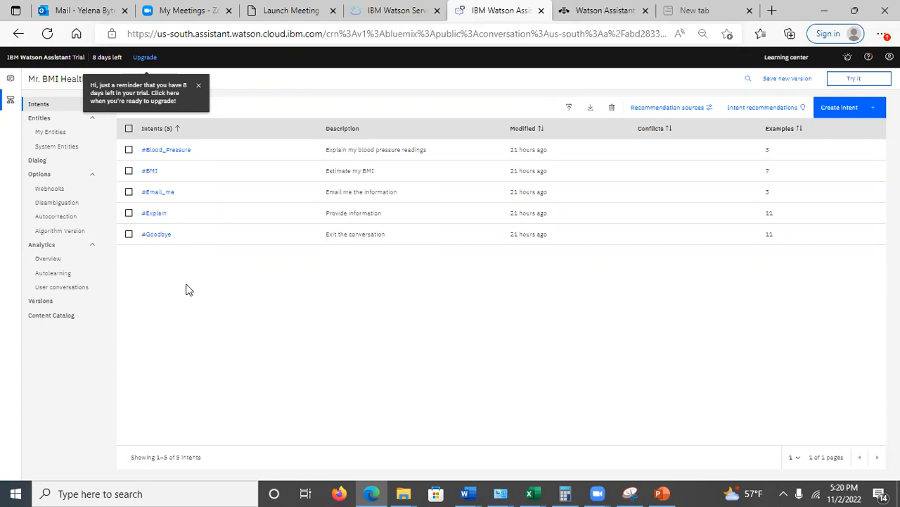
{"action": "left_click", "coordinate": [43, 134]}
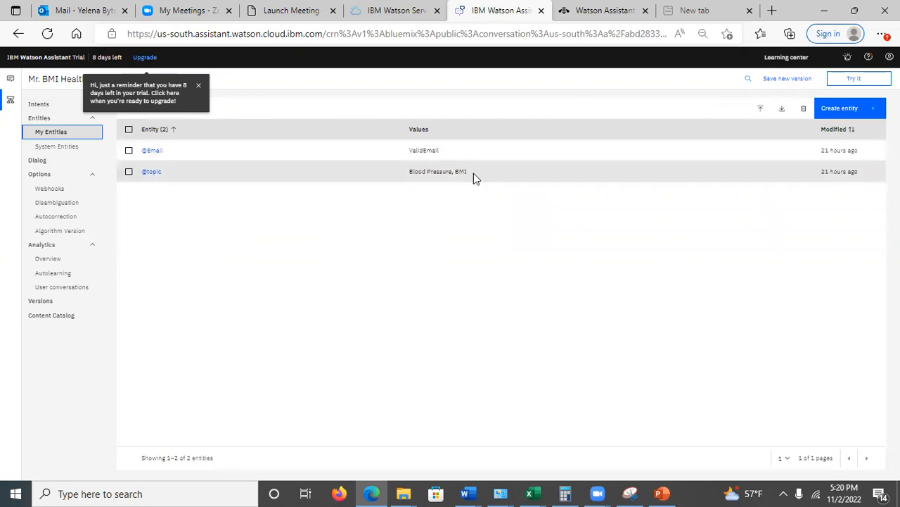
{"action": "left_click", "coordinate": [153, 152]}
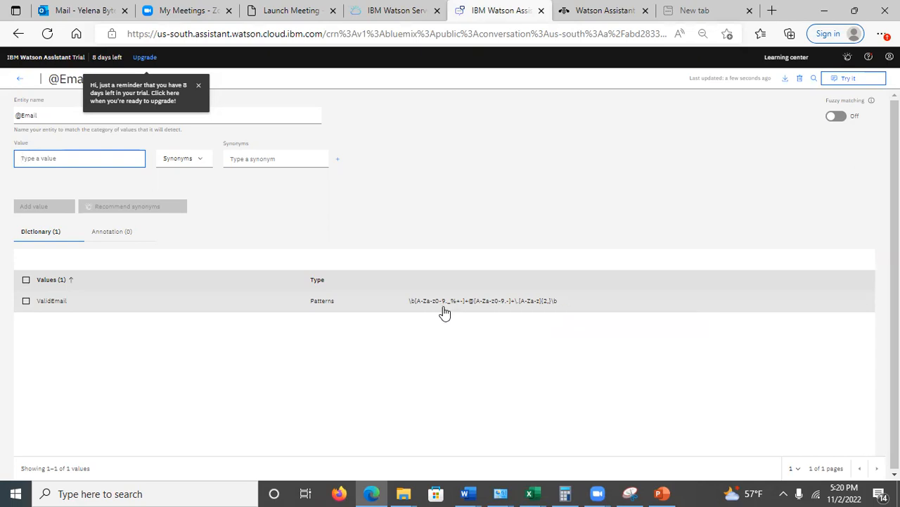
{"action": "left_click", "coordinate": [416, 304]}
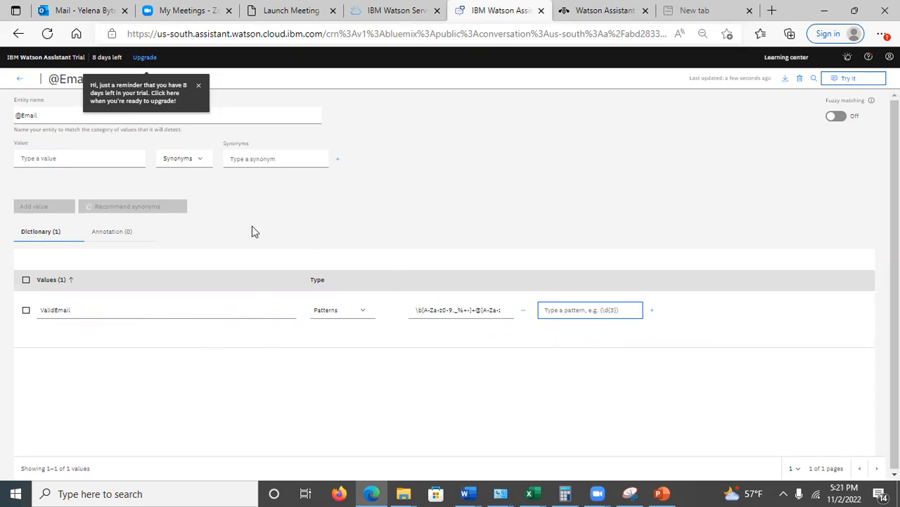
{"action": "left_click", "coordinate": [20, 85]}
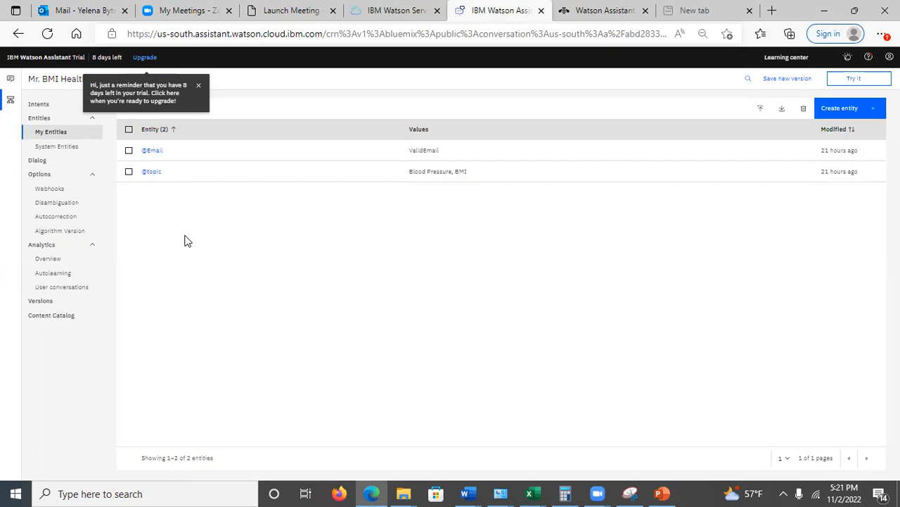
Review the skill's system entities and their on/off status, sorted by name
{"action": "left_click", "coordinate": [61, 147]}
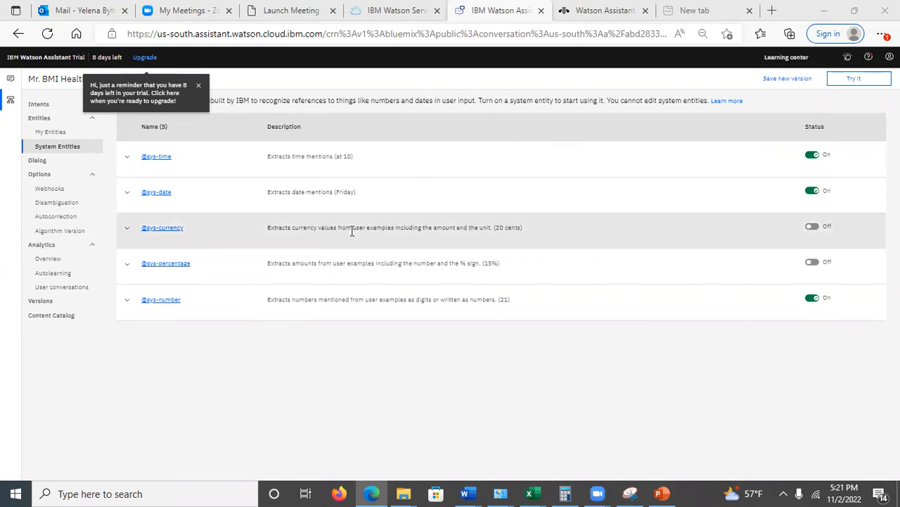
{"action": "left_click", "coordinate": [219, 140]}
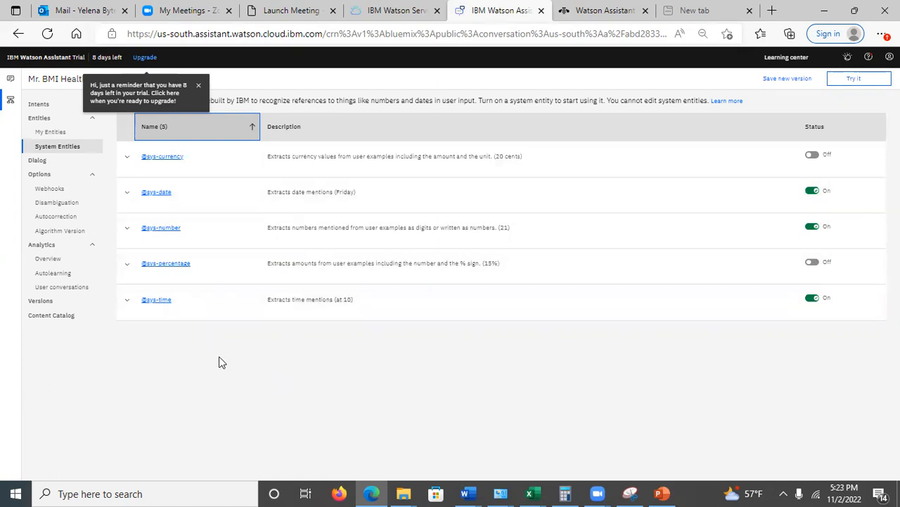
Switch to the Building Chatbots Walkthrough presentation in PowerPoint and review slides 16 through 19, ending on Build The Dialog
{"action": "left_click", "coordinate": [661, 493]}
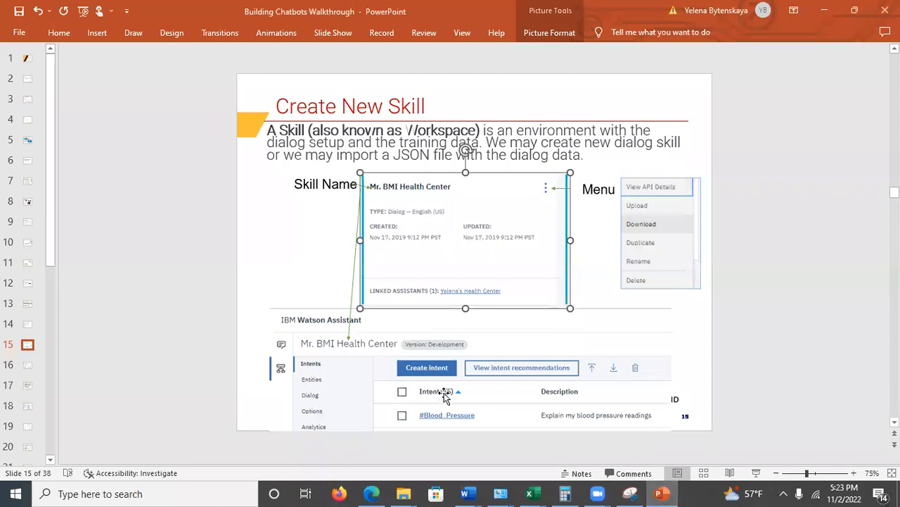
{"action": "left_click", "coordinate": [27, 366]}
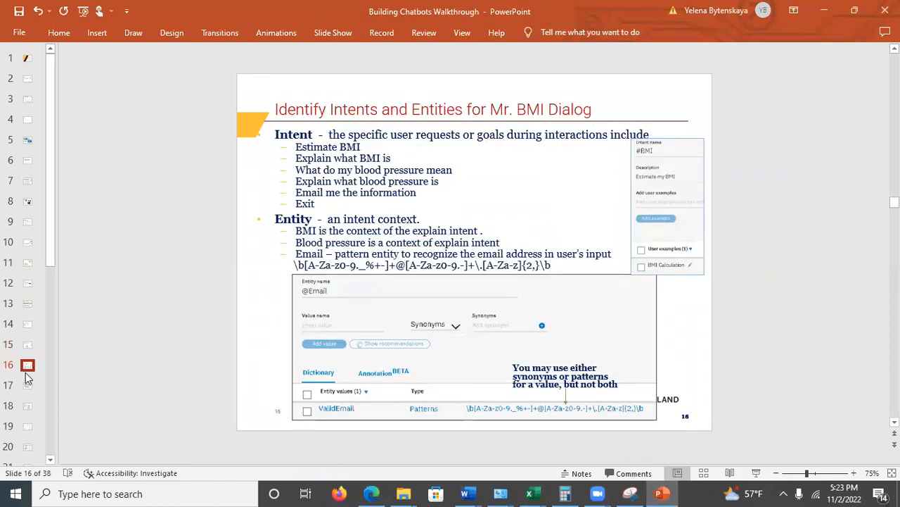
{"action": "left_click", "coordinate": [27, 384]}
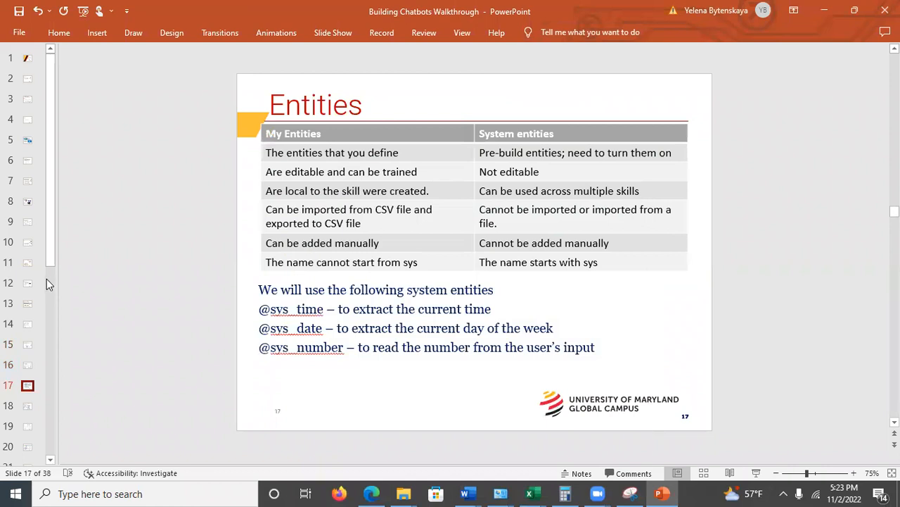
{"action": "left_click_drag", "start_coordinate": [48, 261], "coordinate": [56, 355]}
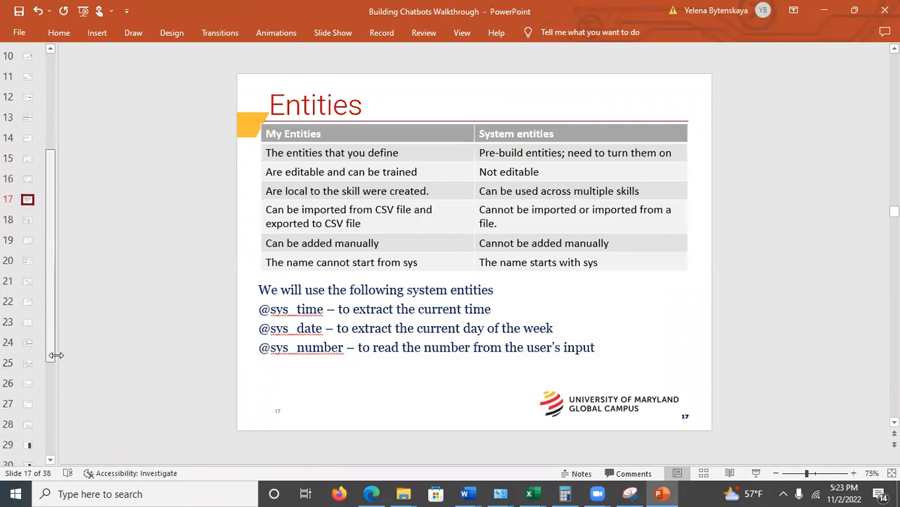
{"action": "left_click", "coordinate": [25, 220]}
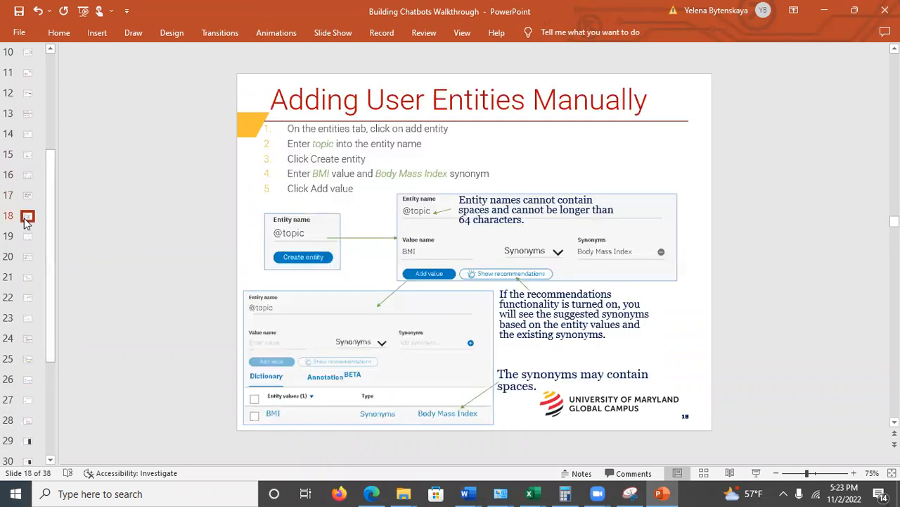
{"action": "left_click", "coordinate": [24, 242]}
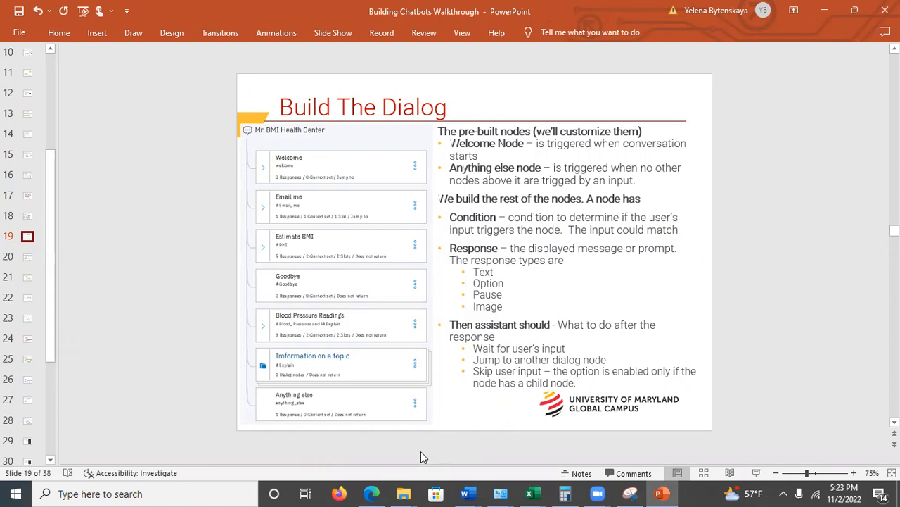
Switch back to Watson Assistant in Edge, show the skill's dialog tree, and expand the "Imformation on a topic" folder
{"action": "left_click", "coordinate": [373, 492]}
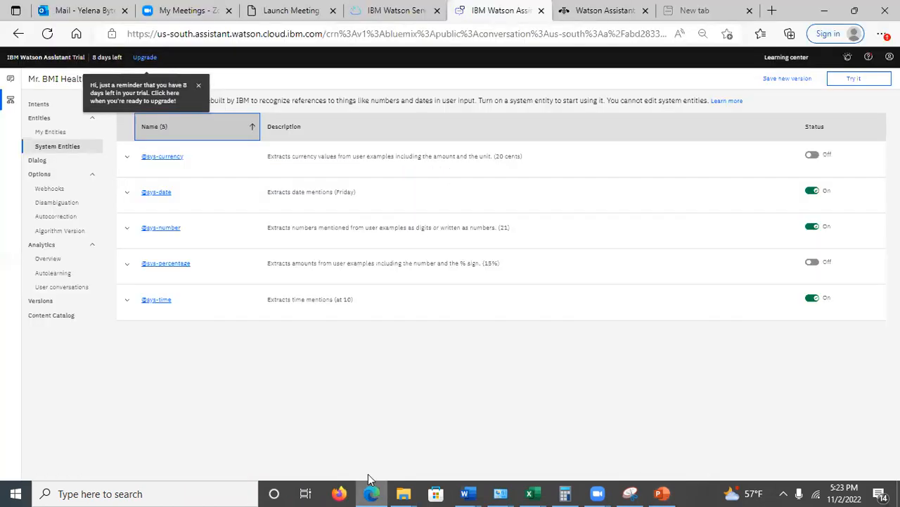
{"action": "left_click", "coordinate": [37, 164]}
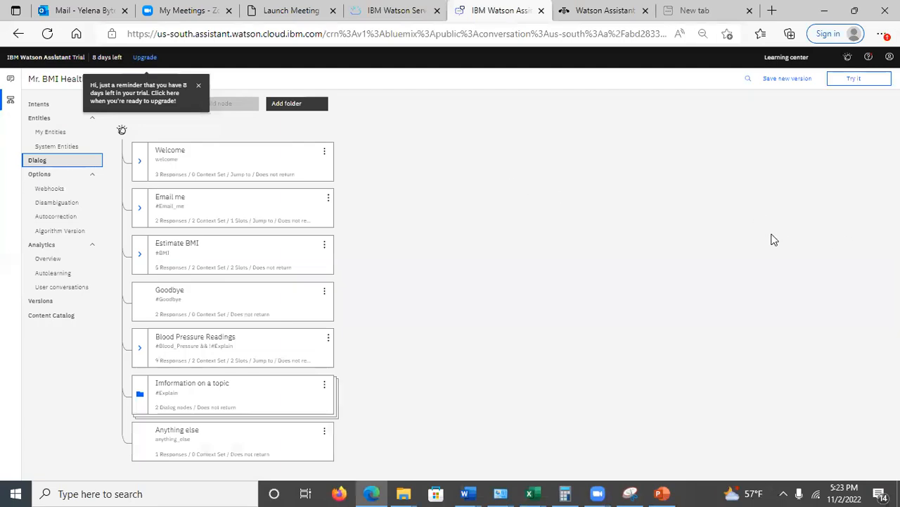
{"action": "left_click", "coordinate": [146, 394]}
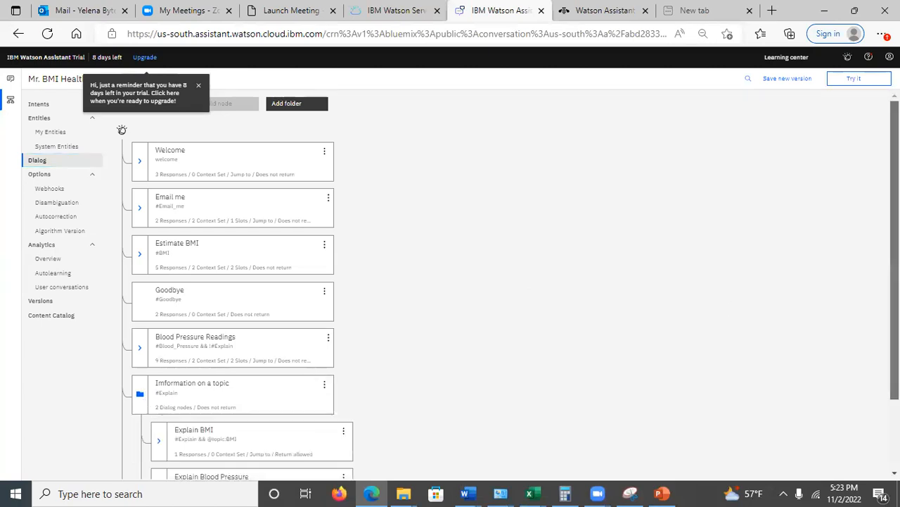
{"action": "scroll", "coordinate": [139, 386], "scroll_direction": "down", "scroll_amount": 2}
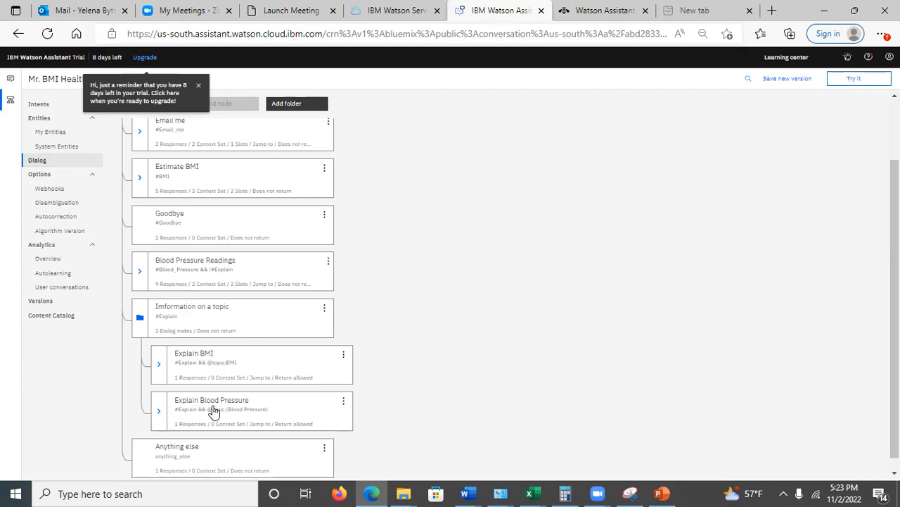
Open the Explain BMI node and examine its recognition conditions and text response variations
{"action": "left_click", "coordinate": [220, 376]}
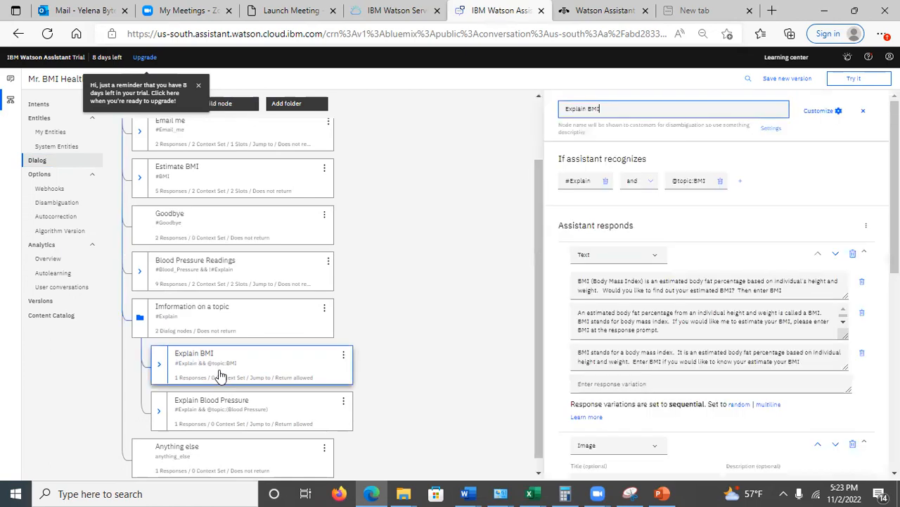
{"action": "left_click_drag", "start_coordinate": [894, 218], "coordinate": [894, 270]}
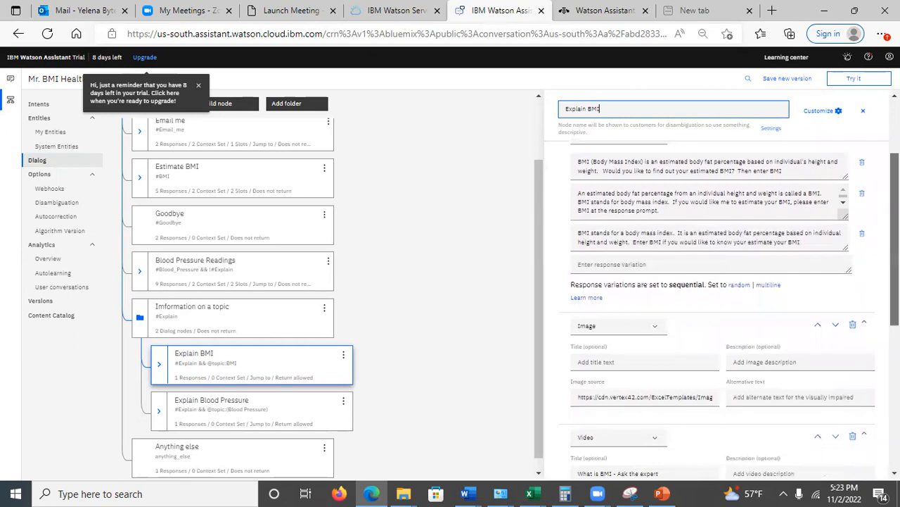
{"action": "scroll", "coordinate": [679, 235], "scroll_direction": "up", "scroll_amount": 2}
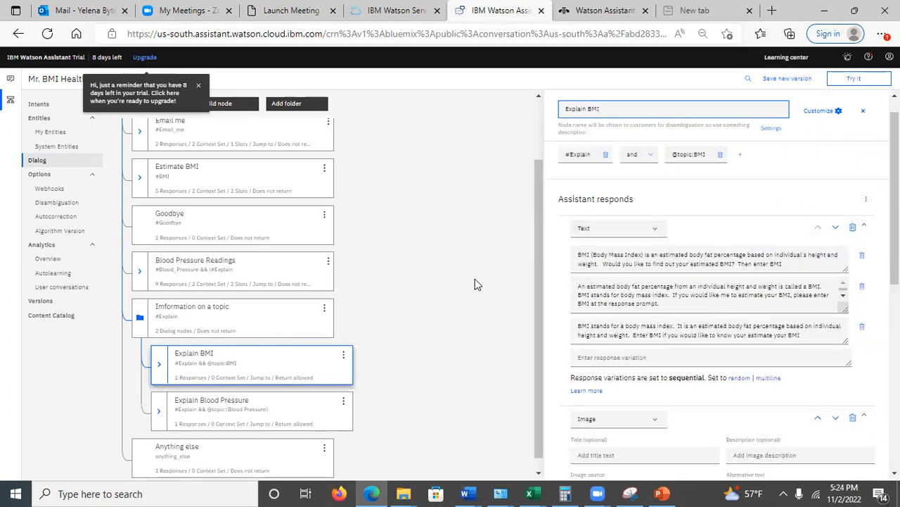
{"action": "key", "text": "ctrl+plus"}
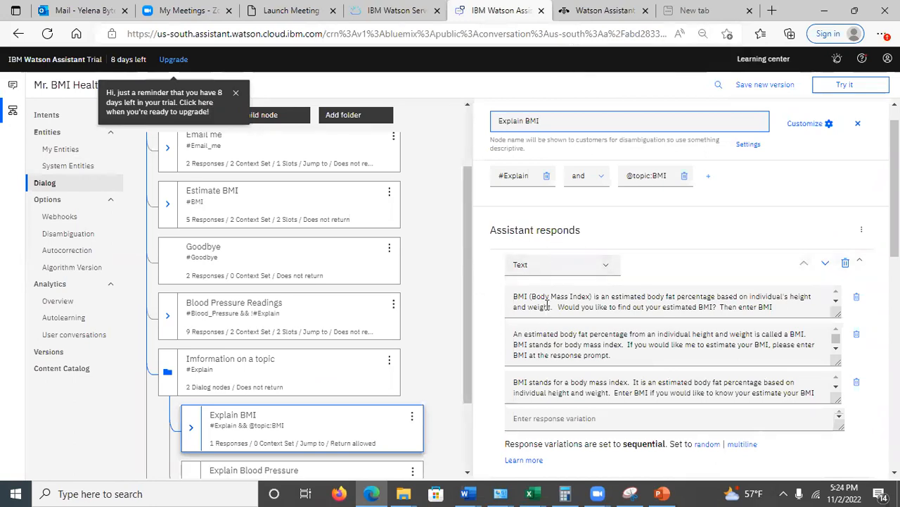
{"action": "scroll", "coordinate": [539, 121], "scroll_direction": "down", "scroll_amount": 1}
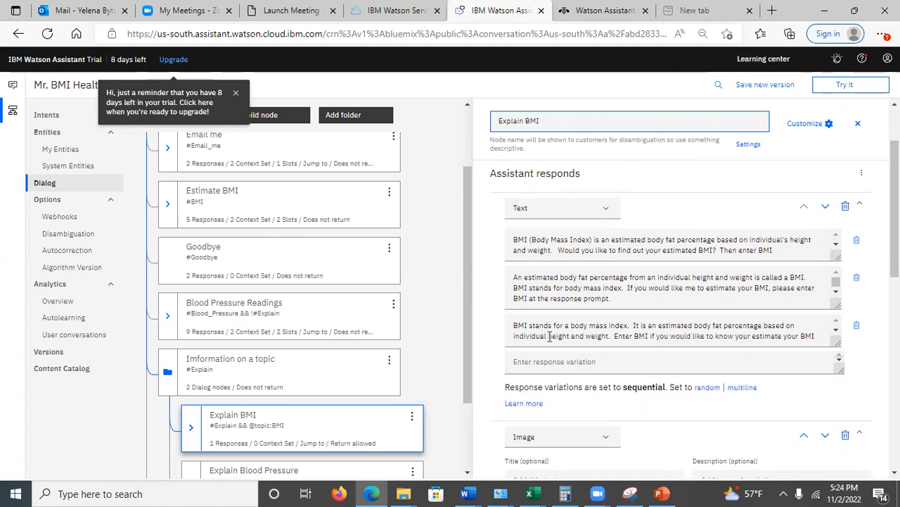
{"action": "scroll", "coordinate": [550, 336], "scroll_direction": "down", "scroll_amount": 2}
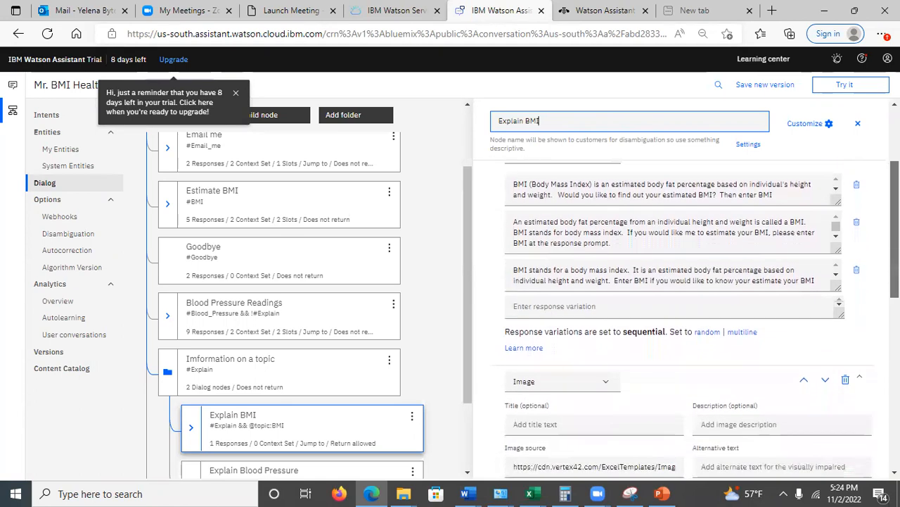
Examine the Explain BMI node's image and video responses, including the end of the image source URL
{"action": "scroll", "coordinate": [550, 336], "scroll_direction": "down", "scroll_amount": 2}
{"action": "scroll", "coordinate": [551, 336], "scroll_direction": "down", "scroll_amount": 2}
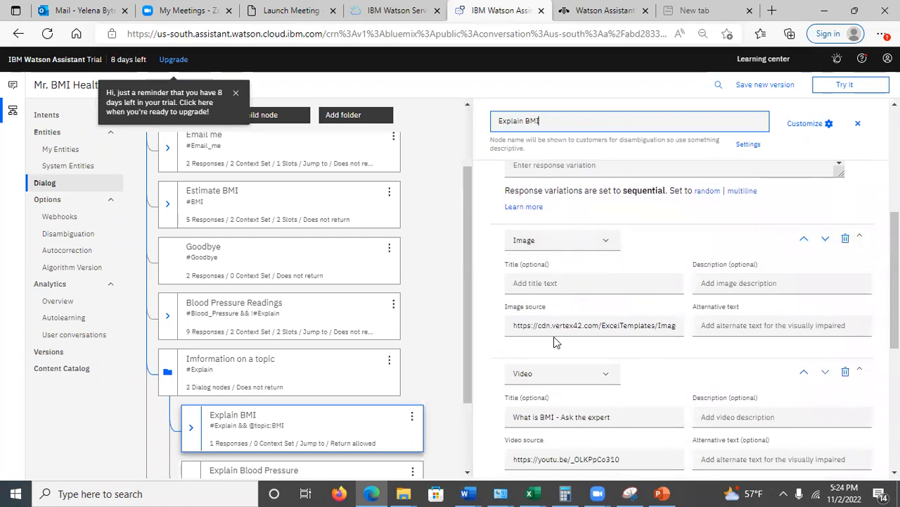
{"action": "left_click_drag", "start_coordinate": [659, 322], "coordinate": [693, 324]}
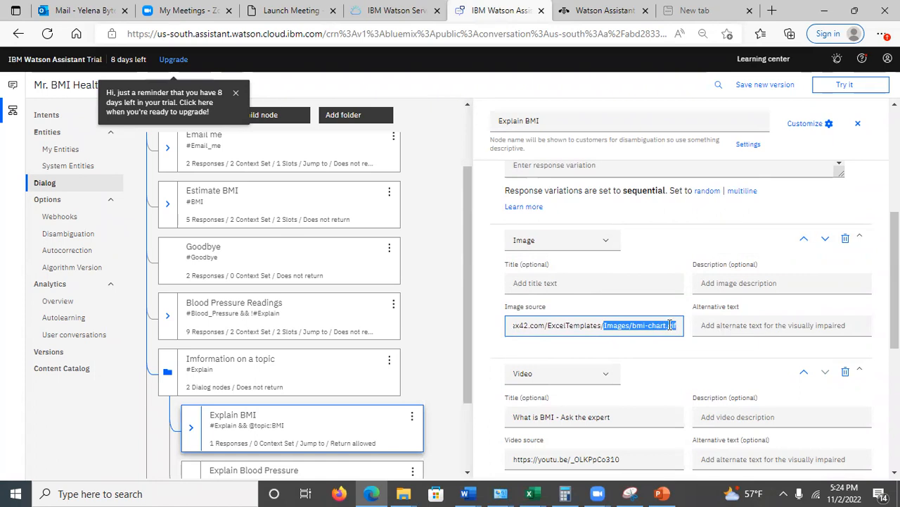
{"action": "left_click", "coordinate": [671, 325]}
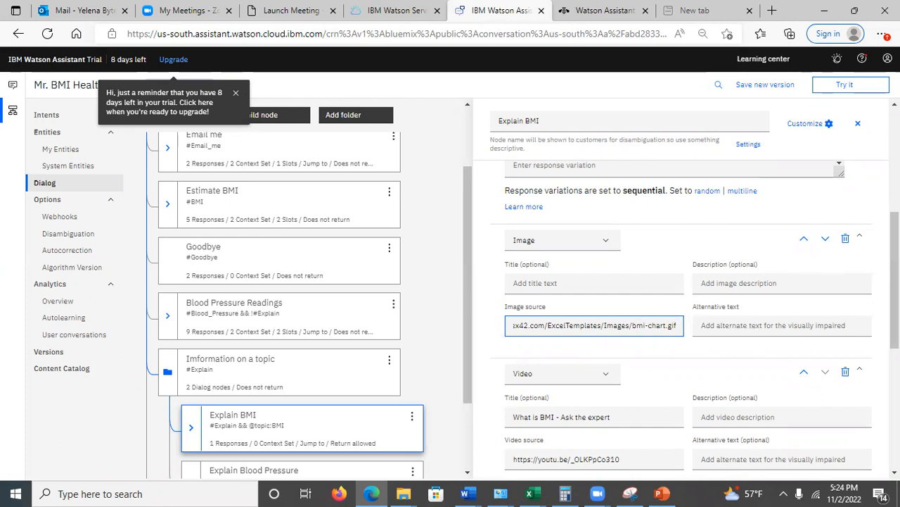
{"action": "scroll", "coordinate": [895, 280], "scroll_direction": "down", "scroll_amount": 2}
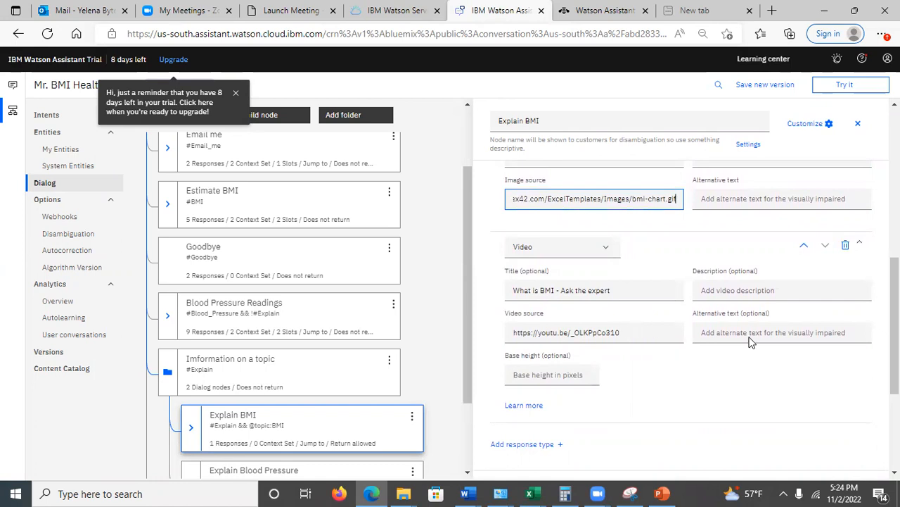
Examine the Explain BMI node's response variations, video response and final jump to the Main Menu node
{"action": "scroll", "coordinate": [627, 332], "scroll_direction": "down", "scroll_amount": 2}
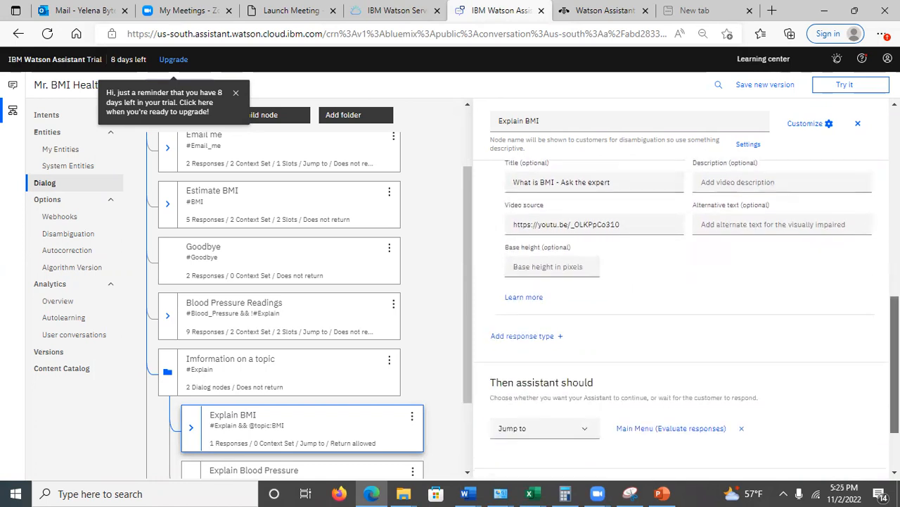
{"action": "scroll", "coordinate": [673, 316], "scroll_direction": "up", "scroll_amount": 6}
{"action": "scroll", "coordinate": [674, 295], "scroll_direction": "up", "scroll_amount": 3}
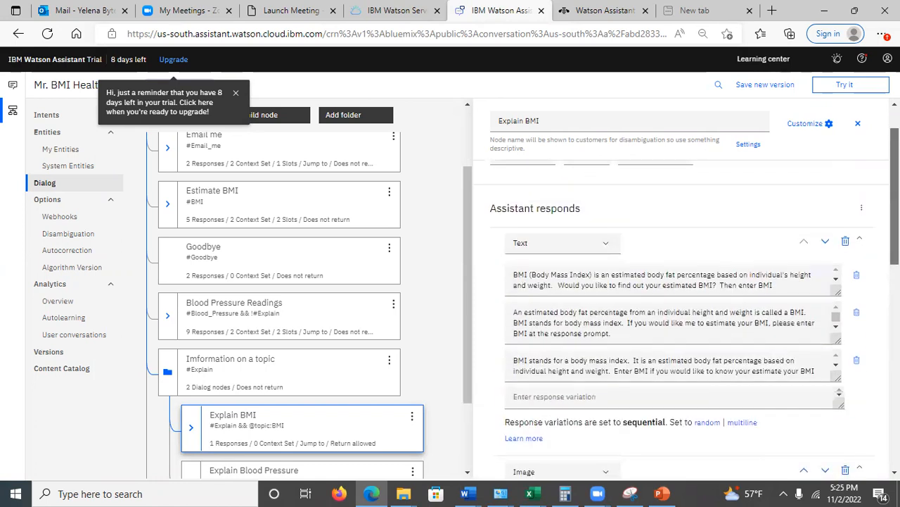
{"action": "scroll", "coordinate": [674, 295], "scroll_direction": "down", "scroll_amount": 8}
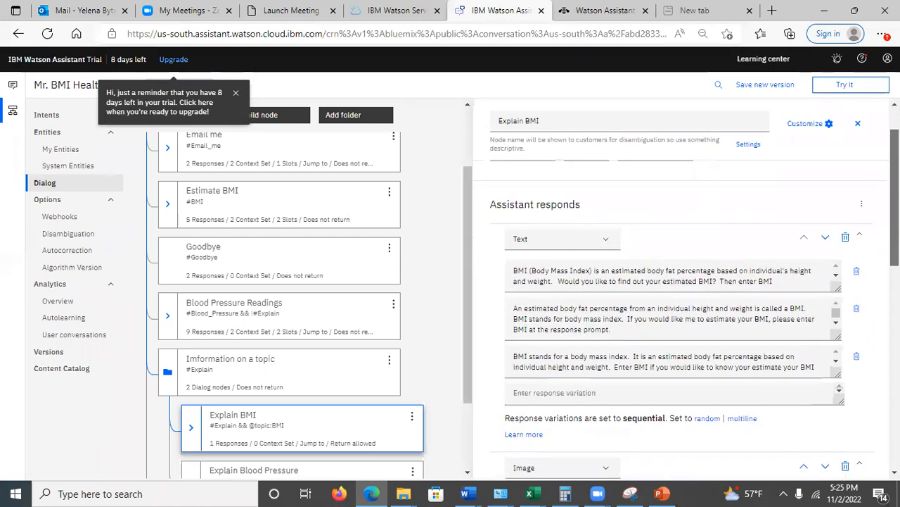
{"action": "scroll", "coordinate": [674, 295], "scroll_direction": "down", "scroll_amount": 2}
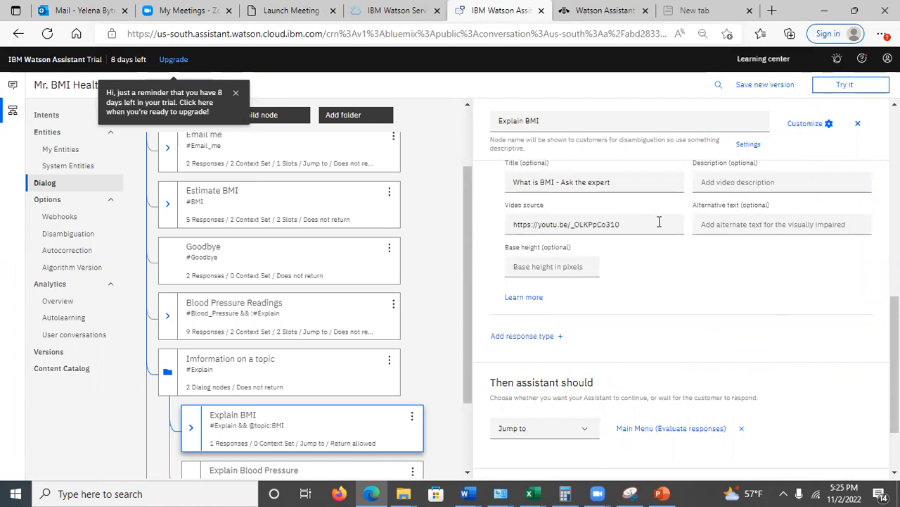
{"action": "left_click_drag", "start_coordinate": [895, 309], "coordinate": [895, 191]}
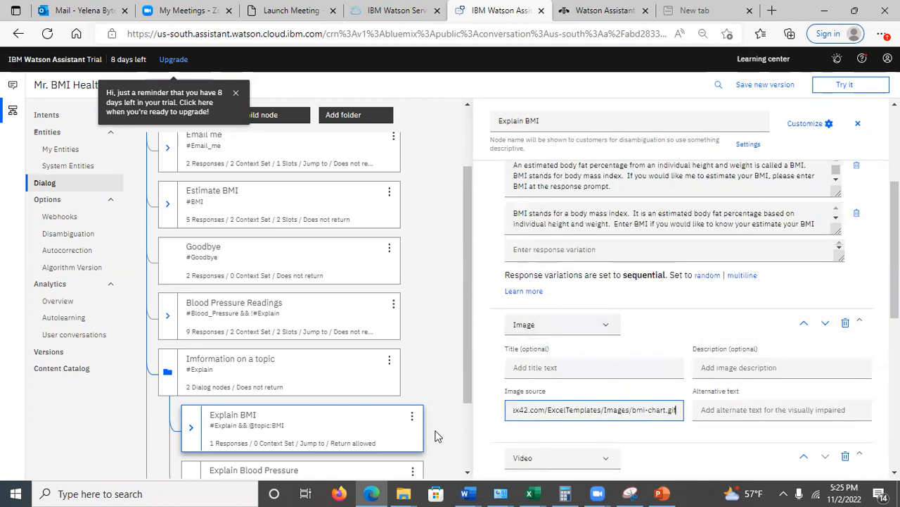
{"action": "scroll", "coordinate": [676, 409], "scroll_direction": "down", "scroll_amount": 7}
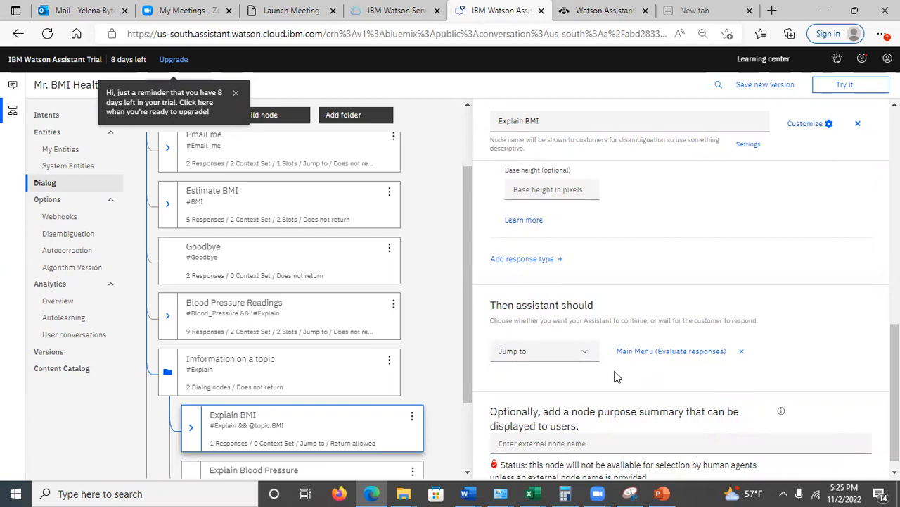
Expand the Email me and Welcome nodes in the dialog tree to show their jump targets and the Main Menu child node
{"action": "left_click", "coordinate": [169, 149]}
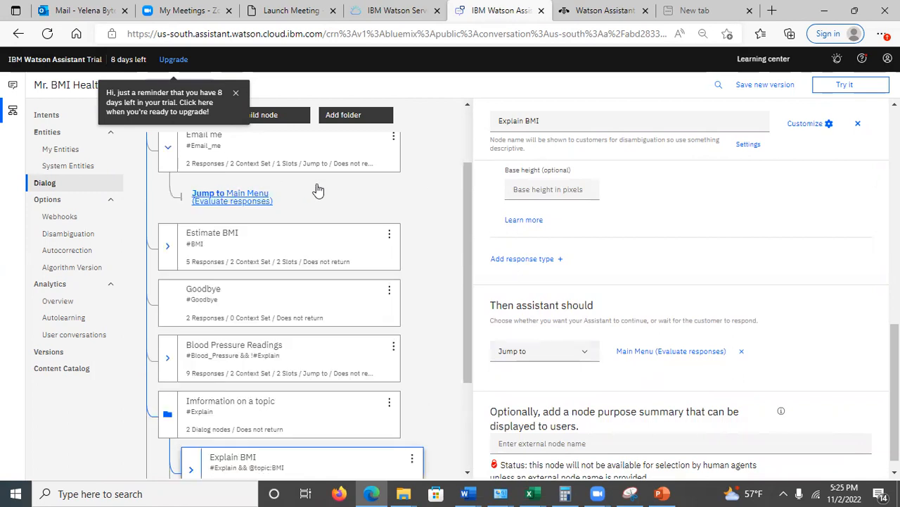
{"action": "left_click", "coordinate": [164, 149]}
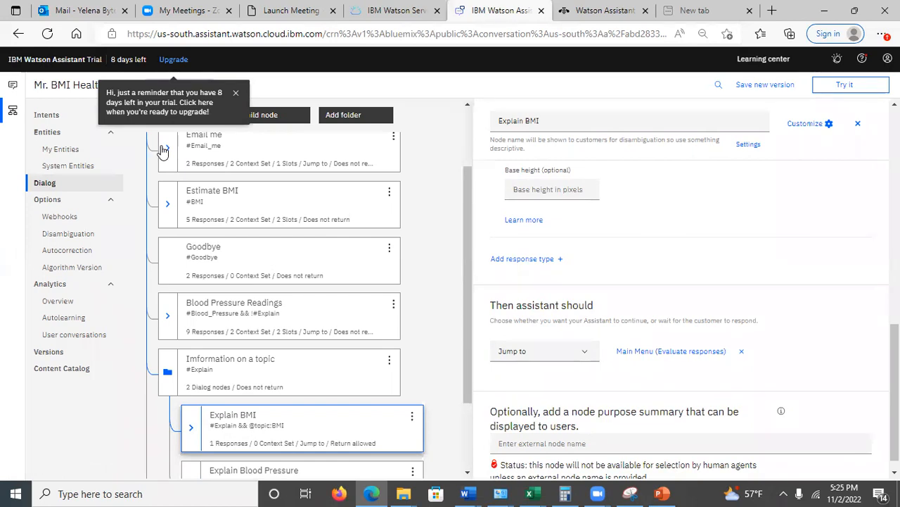
{"action": "left_click", "coordinate": [165, 150]}
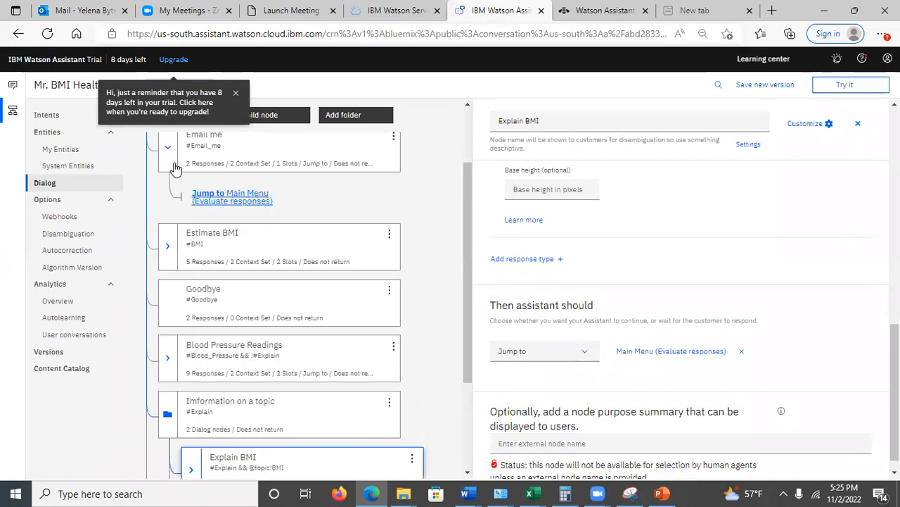
{"action": "left_click_drag", "start_coordinate": [460, 228], "coordinate": [459, 151]}
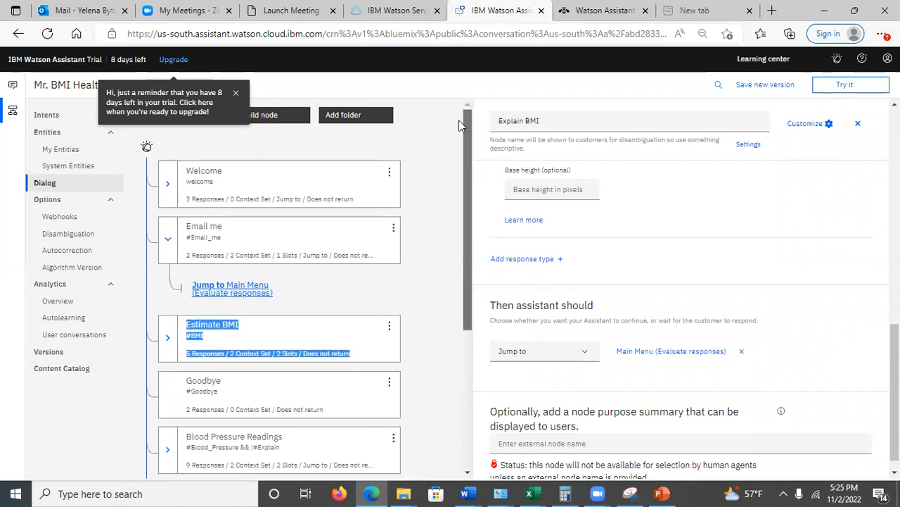
{"action": "left_click", "coordinate": [166, 187]}
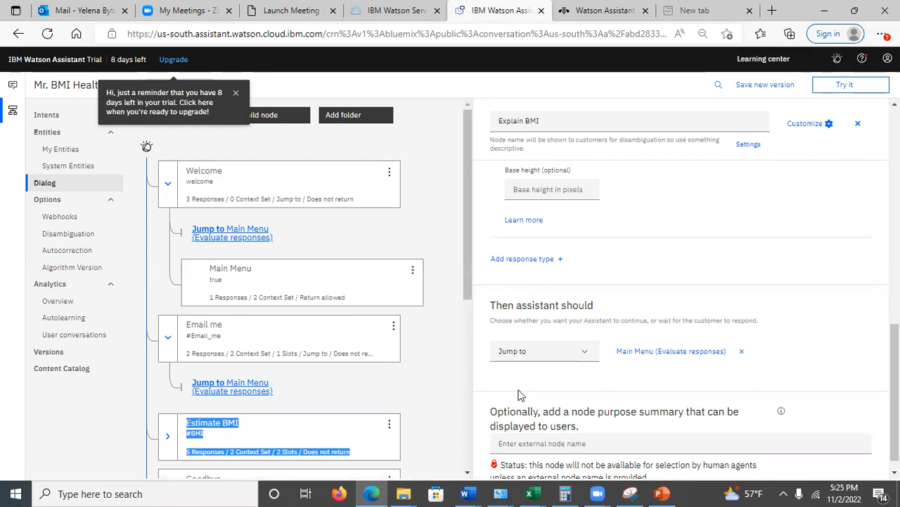
Switch to the PowerPoint presentation, review slide 20 on the customized Welcome node, and return to Watson Assistant
{"action": "left_click", "coordinate": [660, 492]}
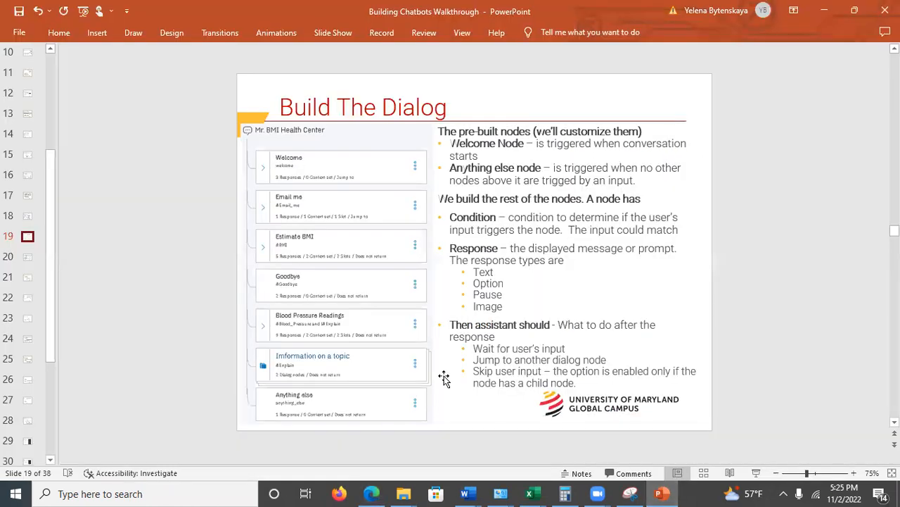
{"action": "left_click", "coordinate": [27, 257]}
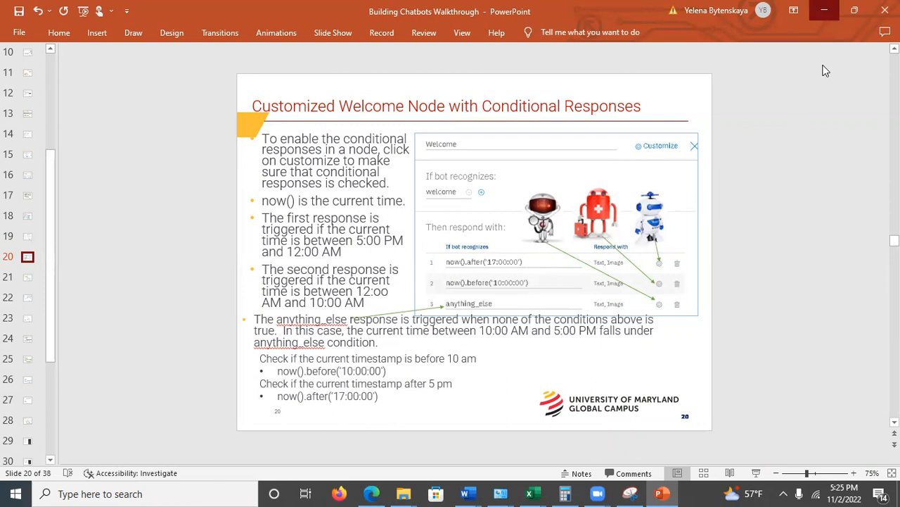
{"action": "left_click", "coordinate": [824, 10]}
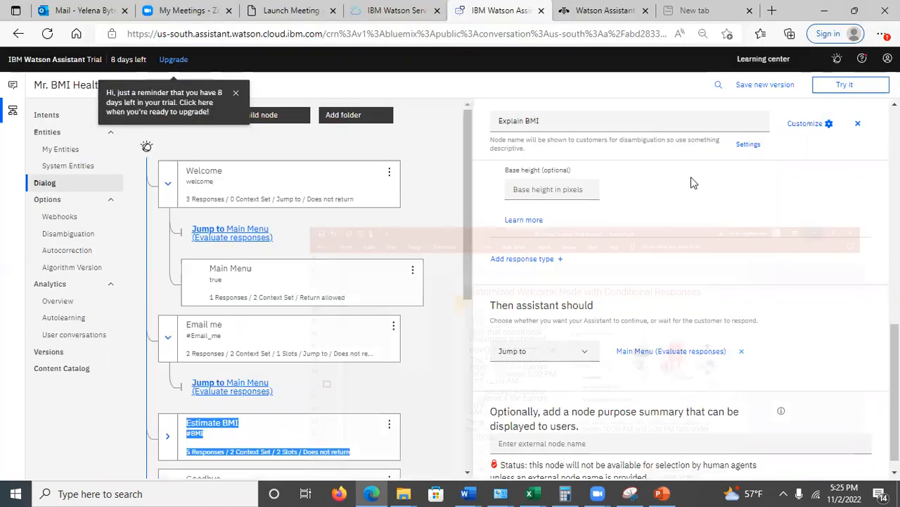
Open the Welcome node and bring its list of conditional responses into view
{"action": "left_click", "coordinate": [272, 186]}
{"action": "left_click", "coordinate": [271, 187]}
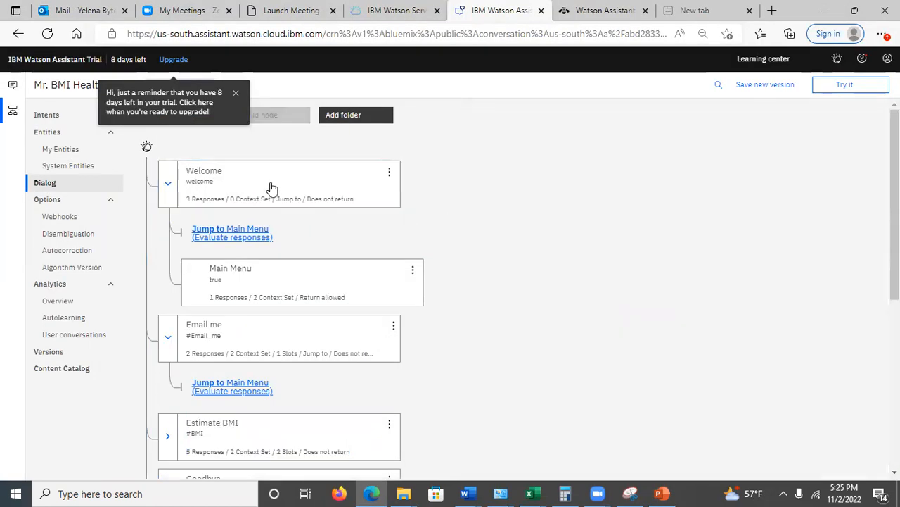
{"action": "left_click", "coordinate": [273, 193]}
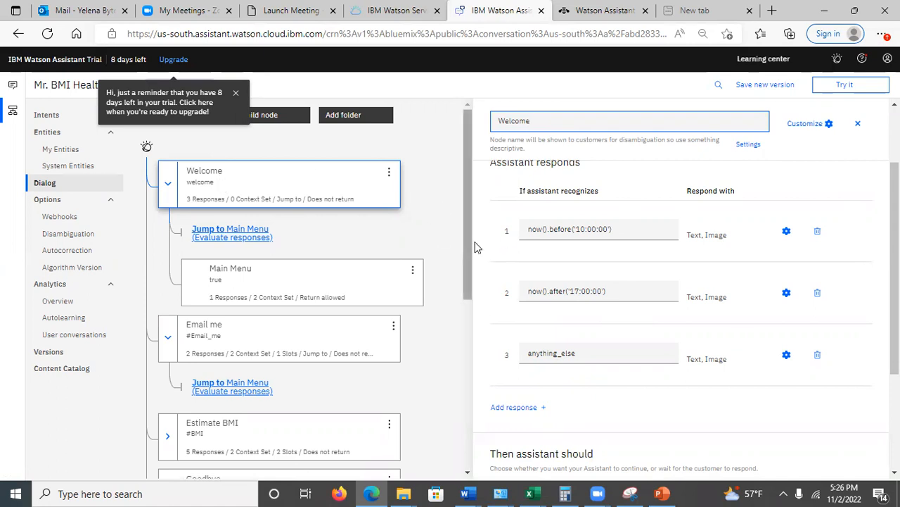
{"action": "scroll", "coordinate": [574, 225], "scroll_direction": "up", "scroll_amount": 1}
{"action": "scroll", "coordinate": [567, 239], "scroll_direction": "up", "scroll_amount": 3}
{"action": "scroll", "coordinate": [567, 239], "scroll_direction": "down", "scroll_amount": 3}
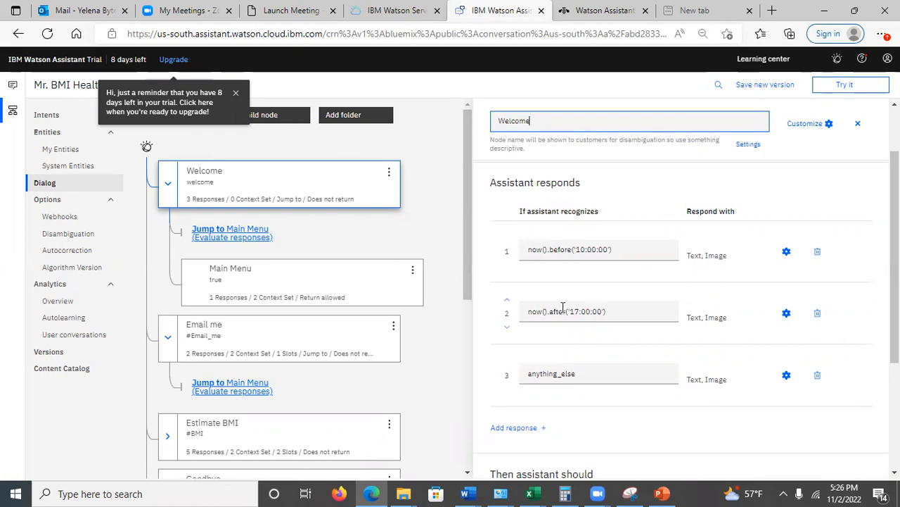
Examine the Welcome node's response conditions now().before('10:00:00'), now().after('17:00:00') and anything_else
{"action": "left_click_drag", "start_coordinate": [548, 249], "coordinate": [525, 249]}
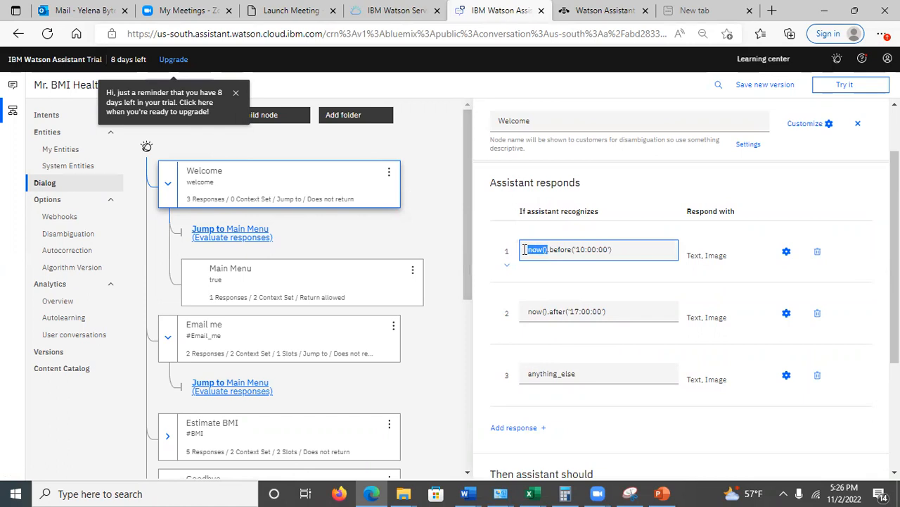
{"action": "left_click_drag", "start_coordinate": [553, 250], "coordinate": [614, 252]}
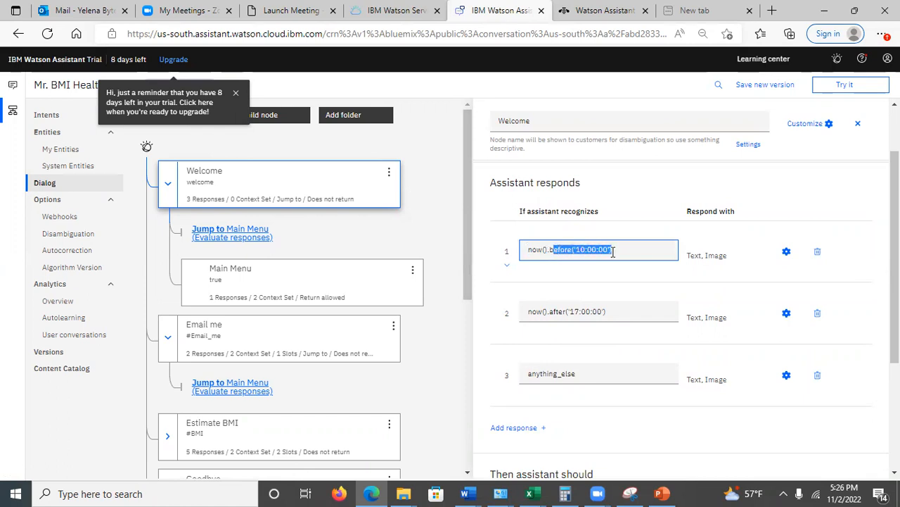
{"action": "left_click", "coordinate": [557, 311]}
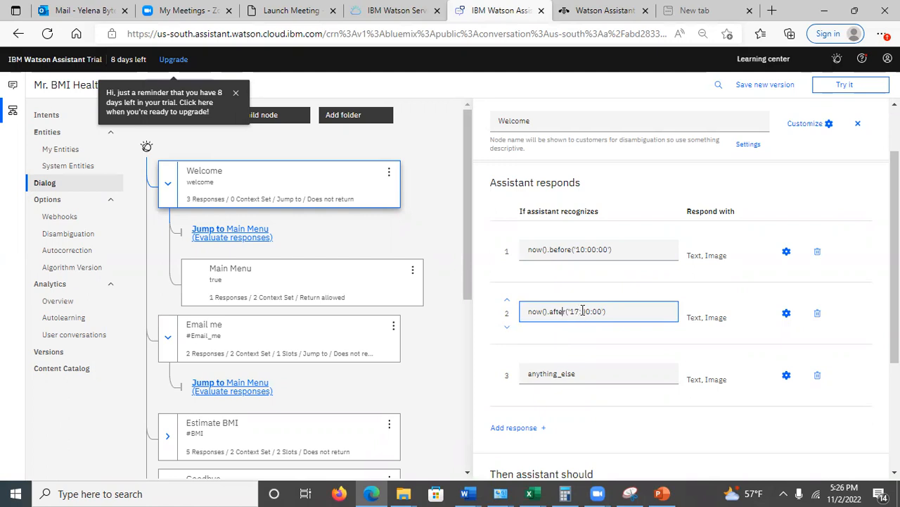
{"action": "left_click", "coordinate": [581, 250]}
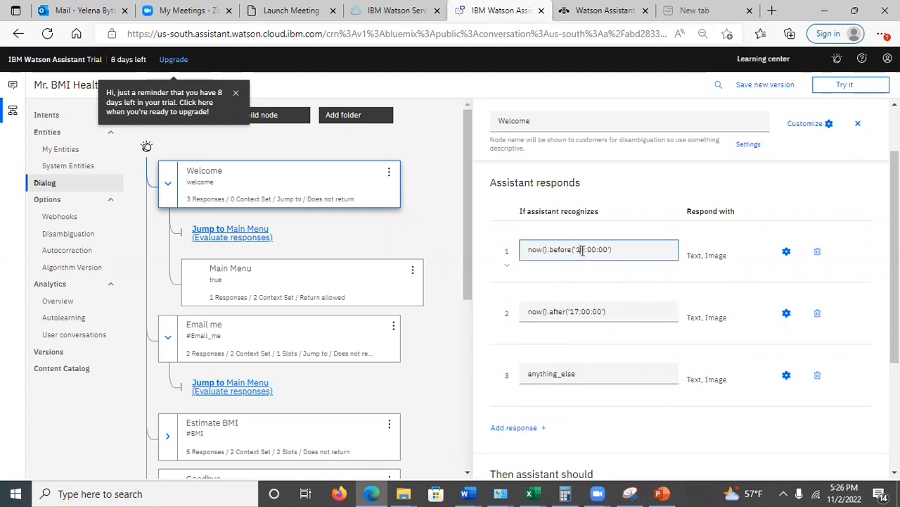
{"action": "left_click", "coordinate": [551, 371]}
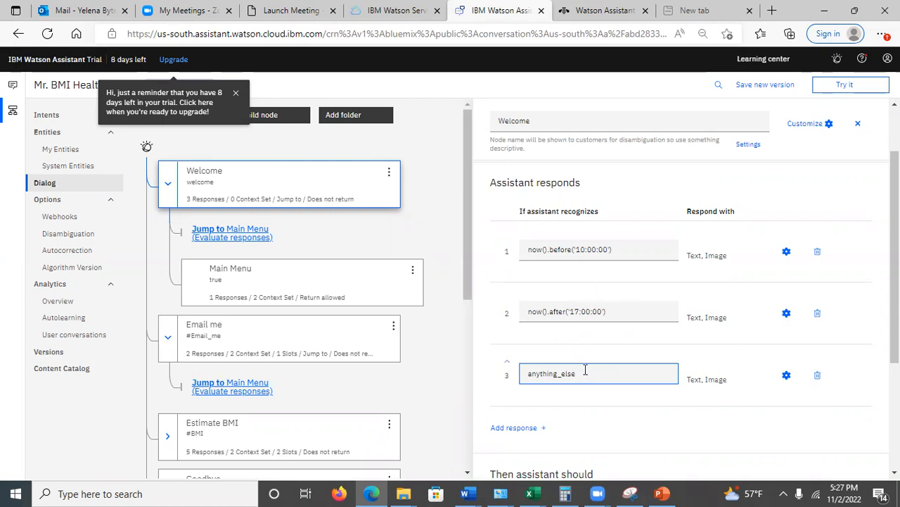
Open the configuration of the Welcome node's anything_else response, inspect its greeting variations and image source URL, and close it without saving
{"action": "left_click", "coordinate": [786, 375]}
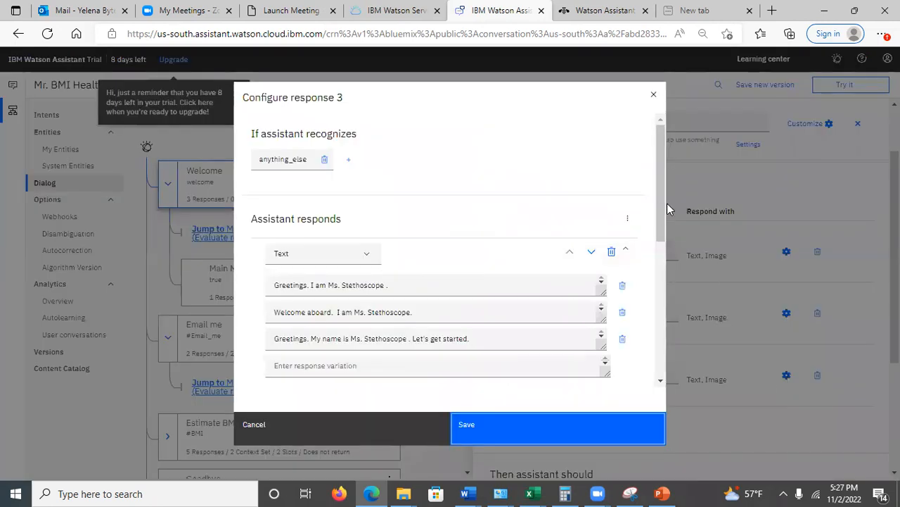
{"action": "left_click_drag", "start_coordinate": [663, 209], "coordinate": [669, 321]}
{"action": "left_click", "coordinate": [392, 249]}
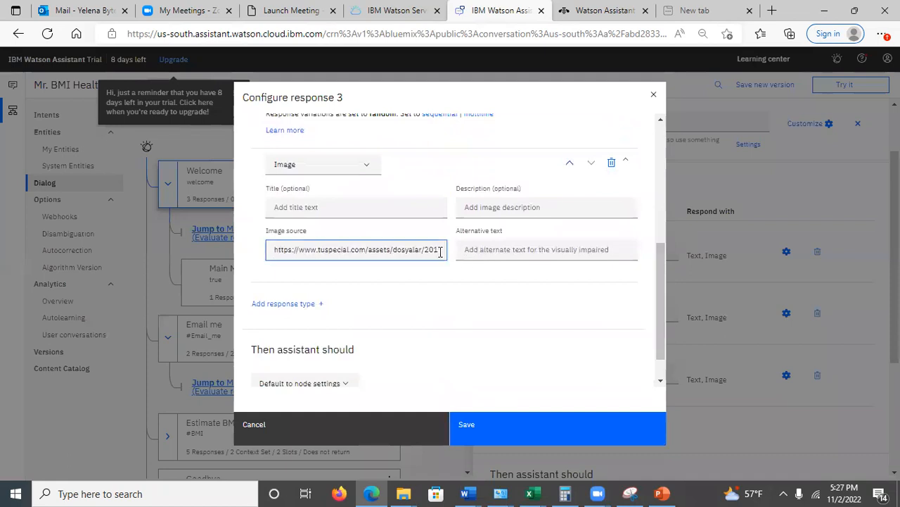
{"action": "left_click_drag", "start_coordinate": [391, 249], "coordinate": [454, 252]}
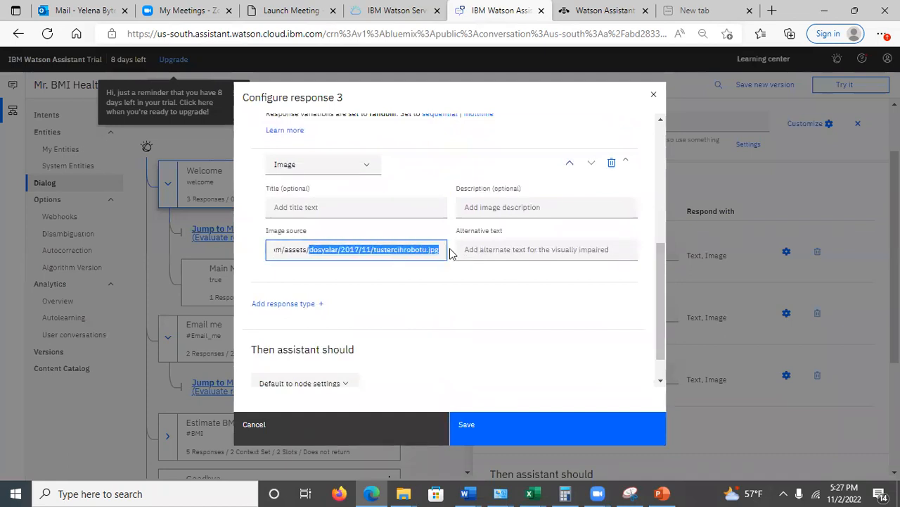
{"action": "left_click", "coordinate": [385, 252]}
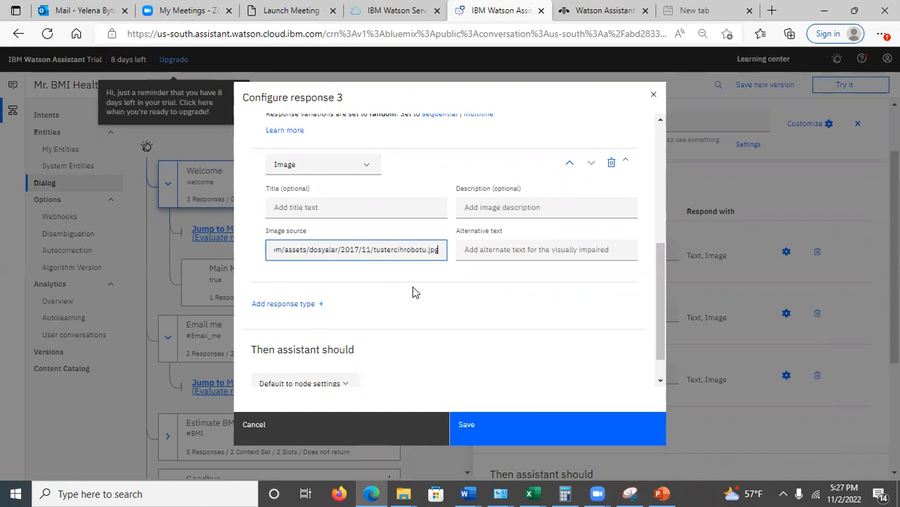
{"action": "left_click", "coordinate": [652, 95]}
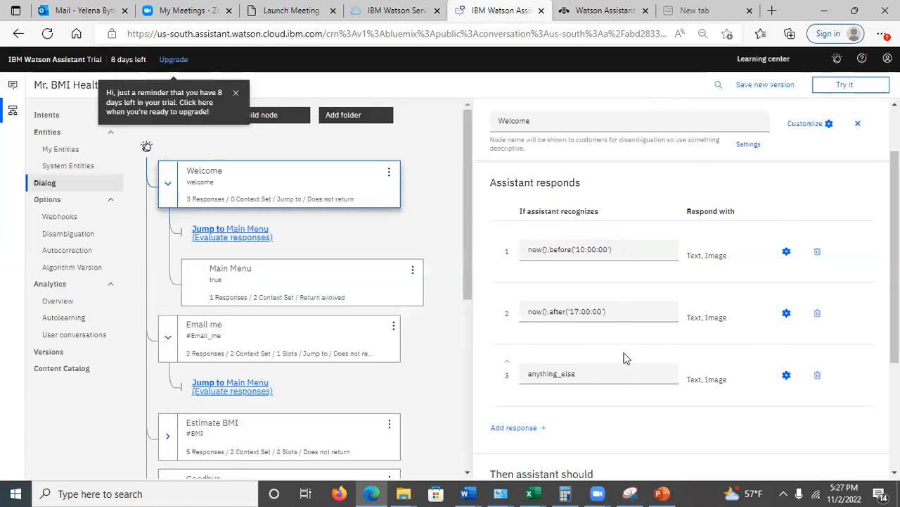
Switch to PowerPoint, show slide 21 on the Explain Blood Pressure node configuration, and return to Watson Assistant
{"action": "left_click", "coordinate": [661, 493]}
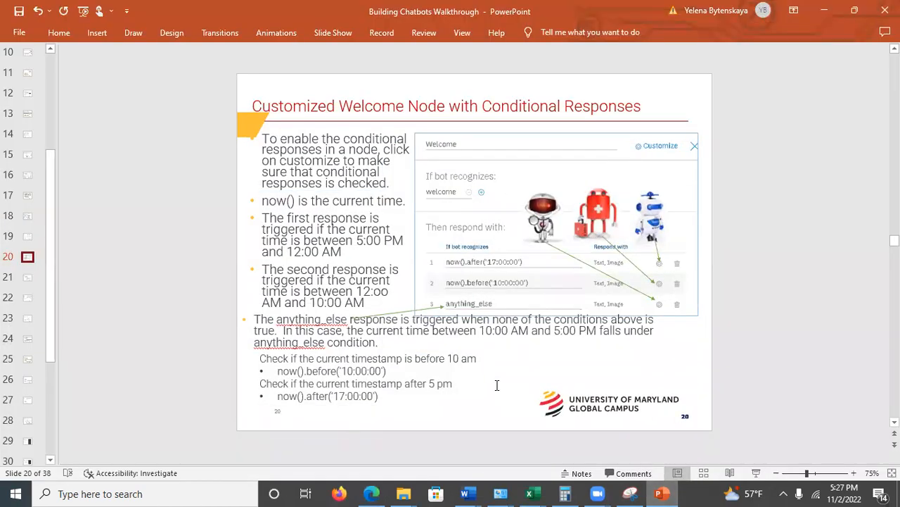
{"action": "left_click", "coordinate": [26, 279]}
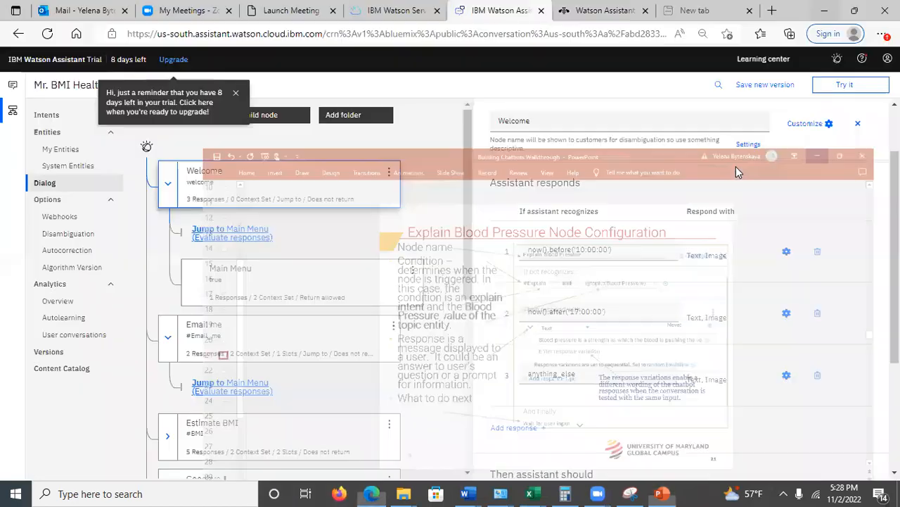
Open the assistant's test chat, inspect the $attempt, $day and $timezone context variables, and return to the chat
{"action": "left_click", "coordinate": [853, 90]}
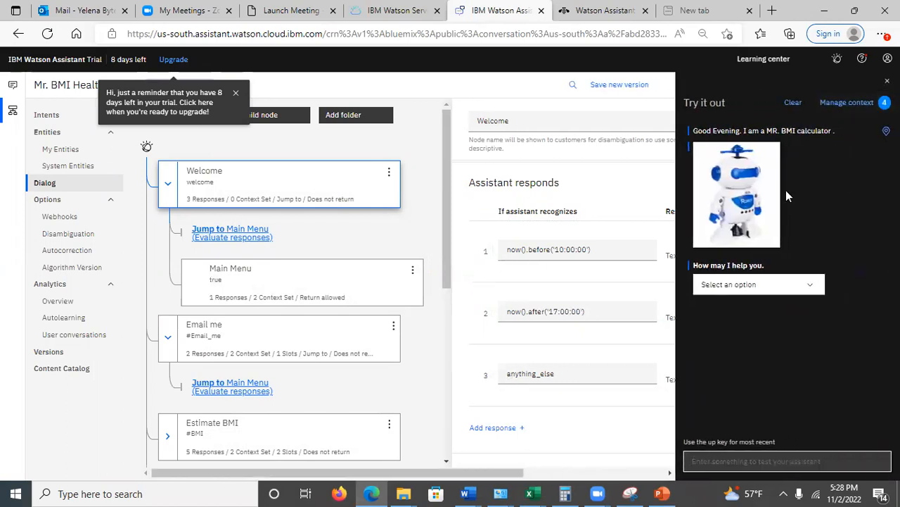
{"action": "left_click", "coordinate": [844, 105]}
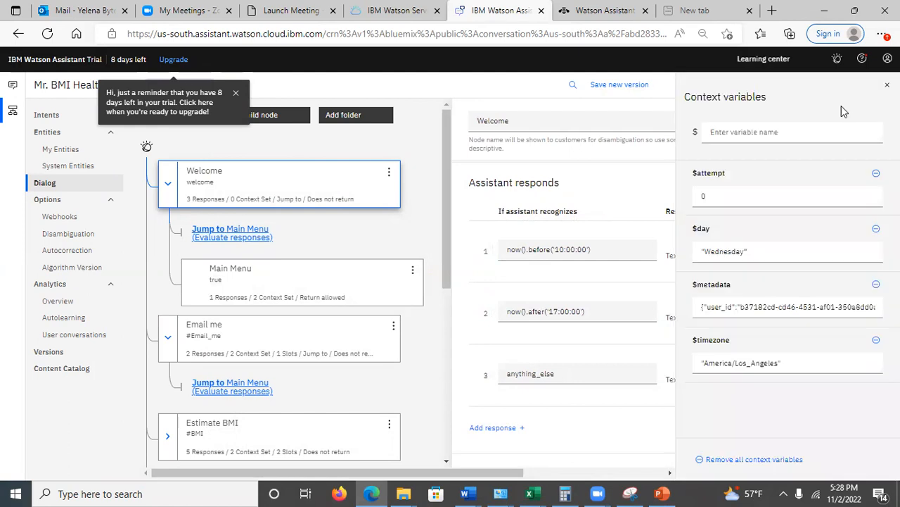
{"action": "left_click", "coordinate": [730, 200]}
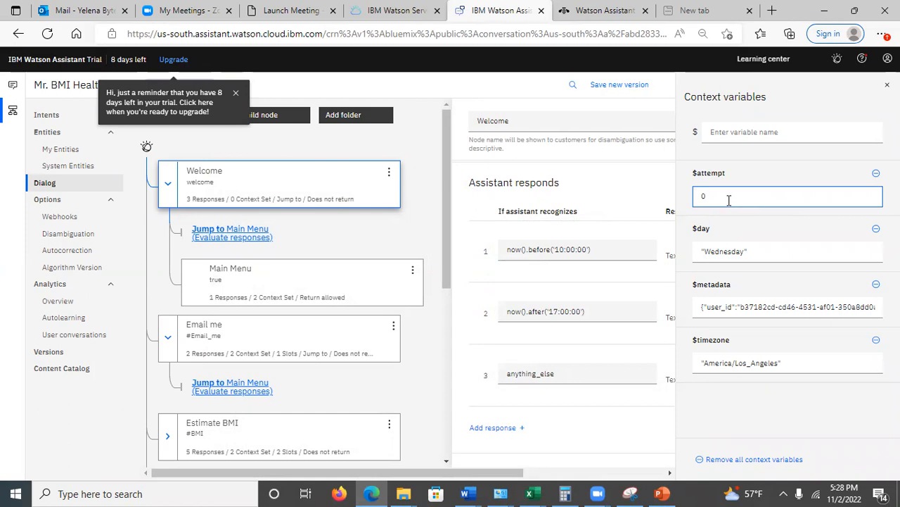
{"action": "left_click", "coordinate": [761, 252]}
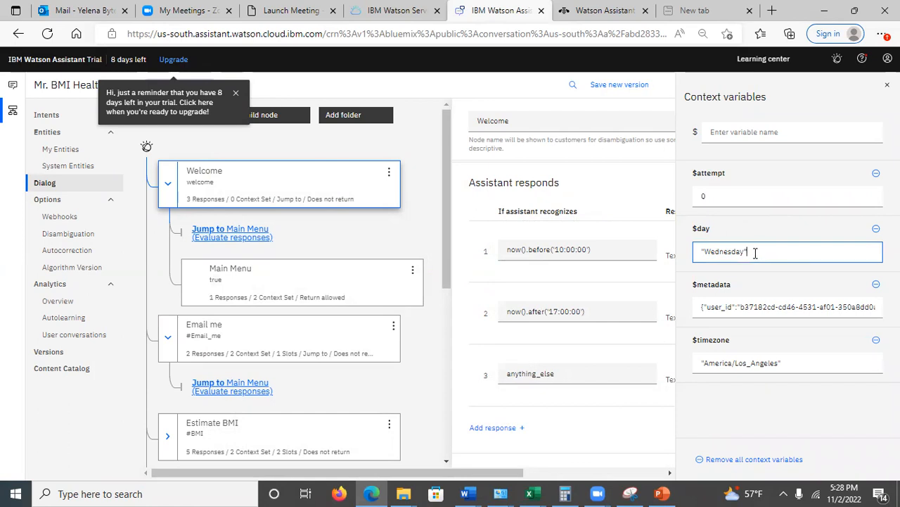
{"action": "left_click_drag", "start_coordinate": [745, 254], "coordinate": [695, 252]}
{"action": "left_click", "coordinate": [736, 251]}
{"action": "left_click", "coordinate": [702, 361]}
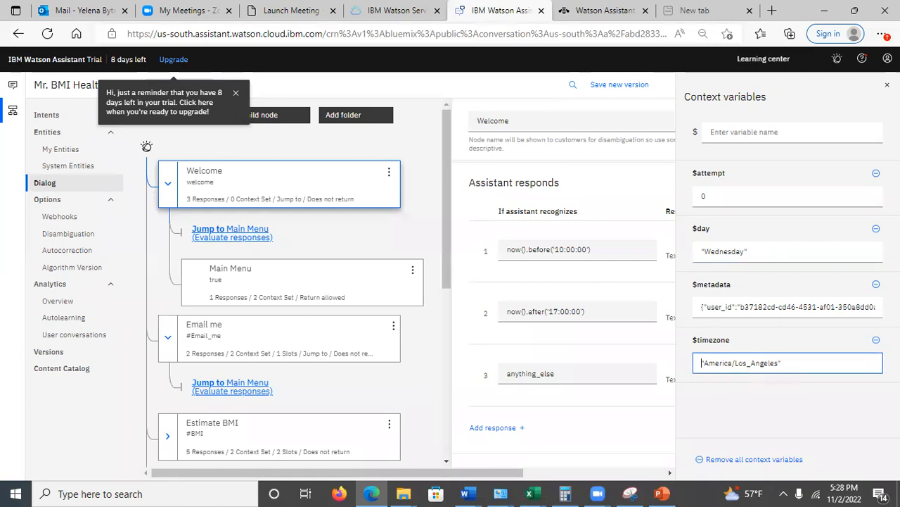
{"action": "left_click", "coordinate": [887, 84]}
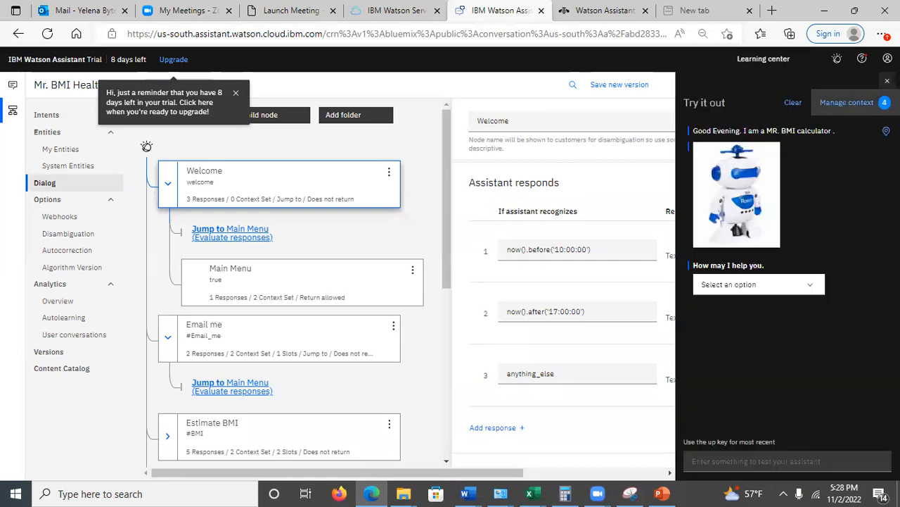
In the test chat, choose My blood pressure as the request and Blood Pressure Readings as the intended meaning
{"action": "left_click", "coordinate": [815, 286]}
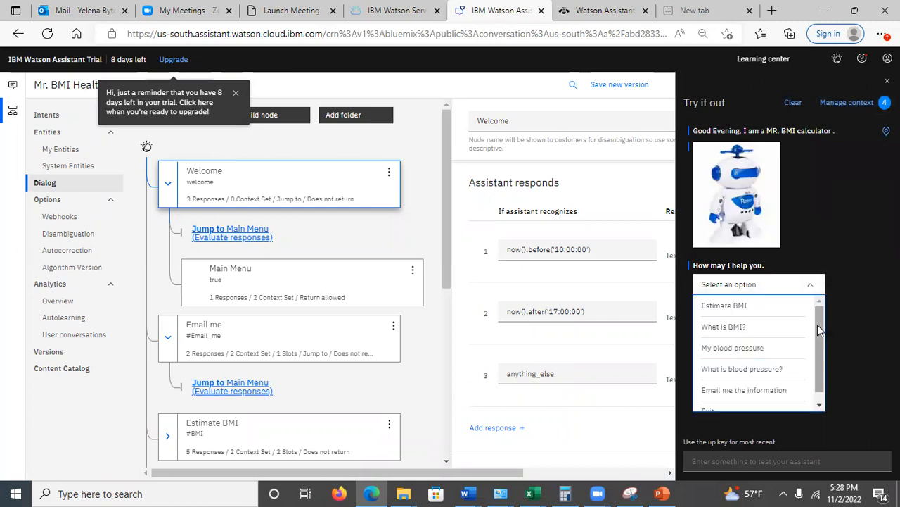
{"action": "scroll", "coordinate": [817, 325], "scroll_direction": "down", "scroll_amount": 1}
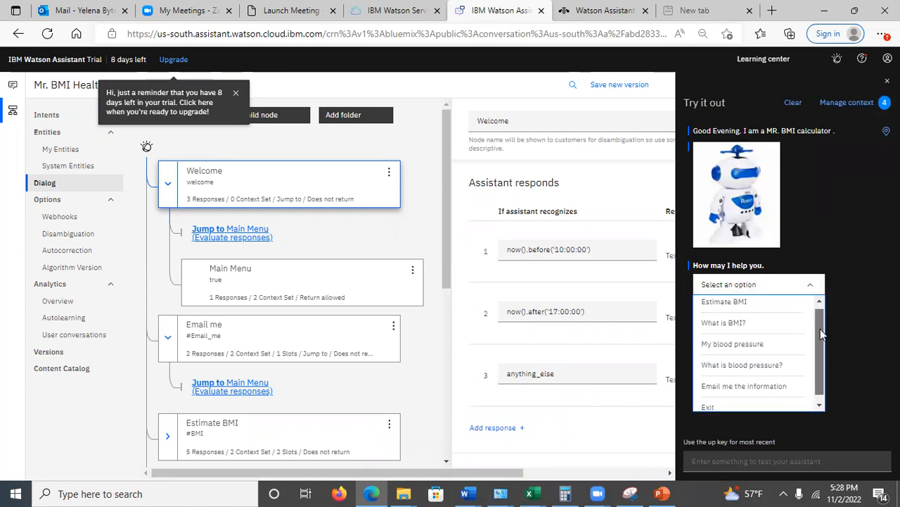
{"action": "left_click", "coordinate": [738, 339]}
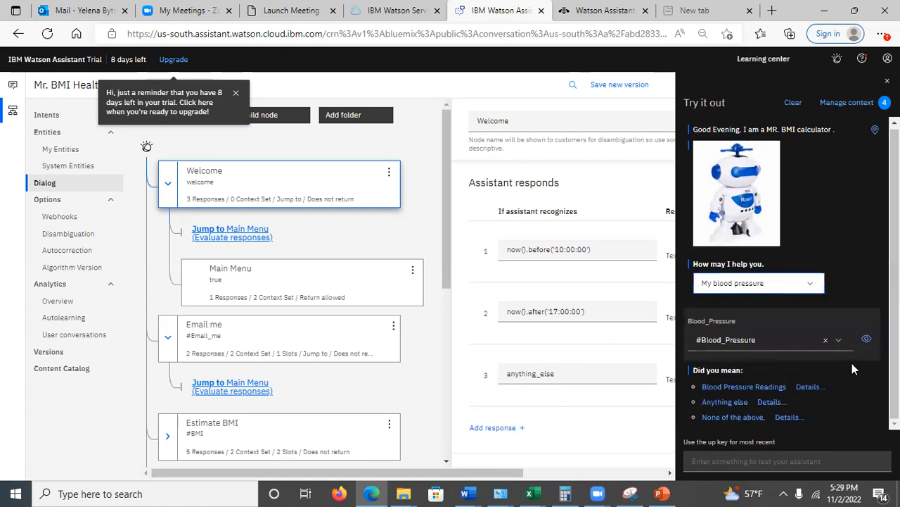
{"action": "left_click", "coordinate": [721, 389]}
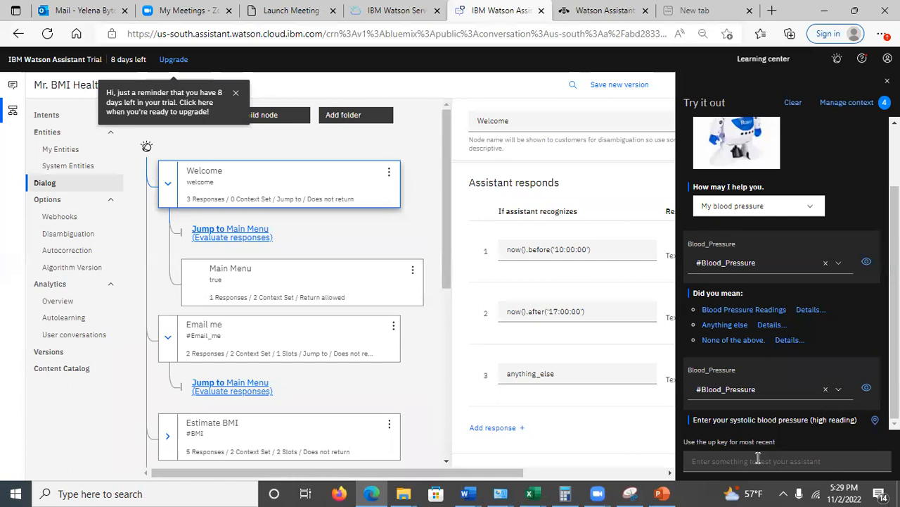
Answer the systolic blood pressure question in the test chat with 130
{"action": "left_click", "coordinate": [713, 463]}
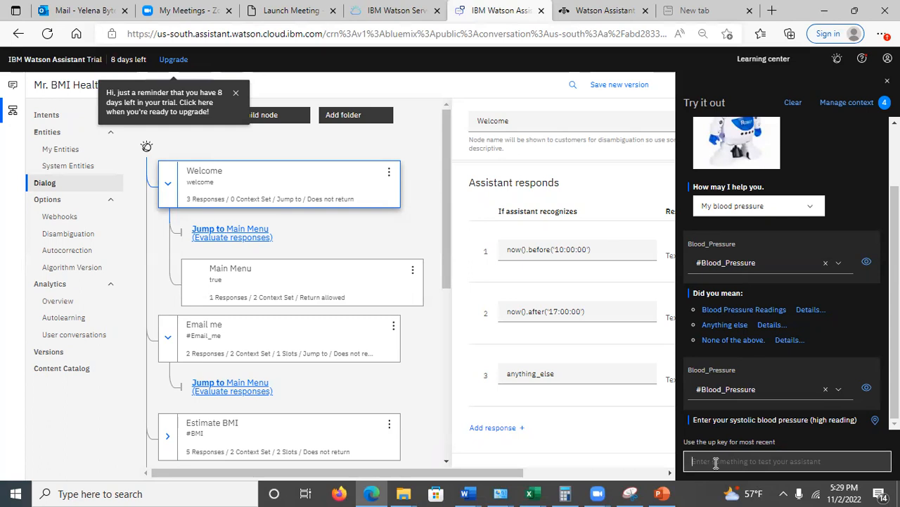
{"action": "type", "text": "130"}
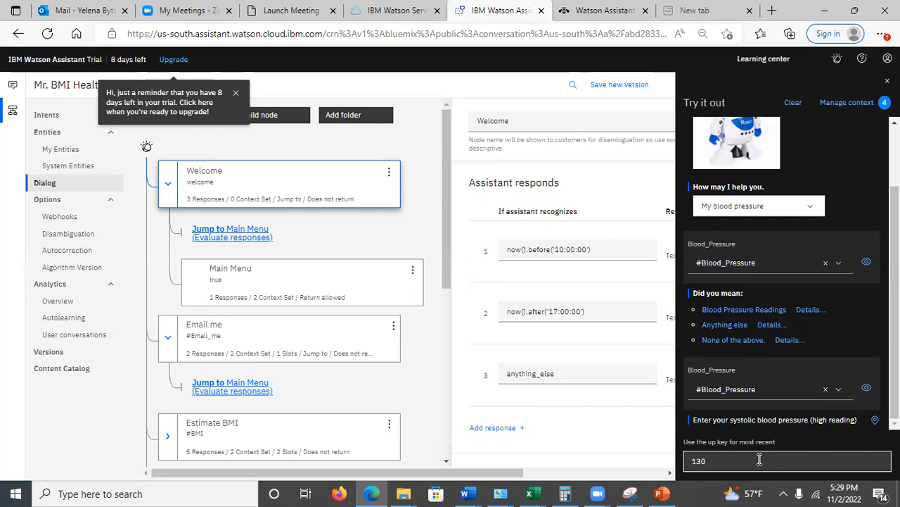
{"action": "key", "text": "Return"}
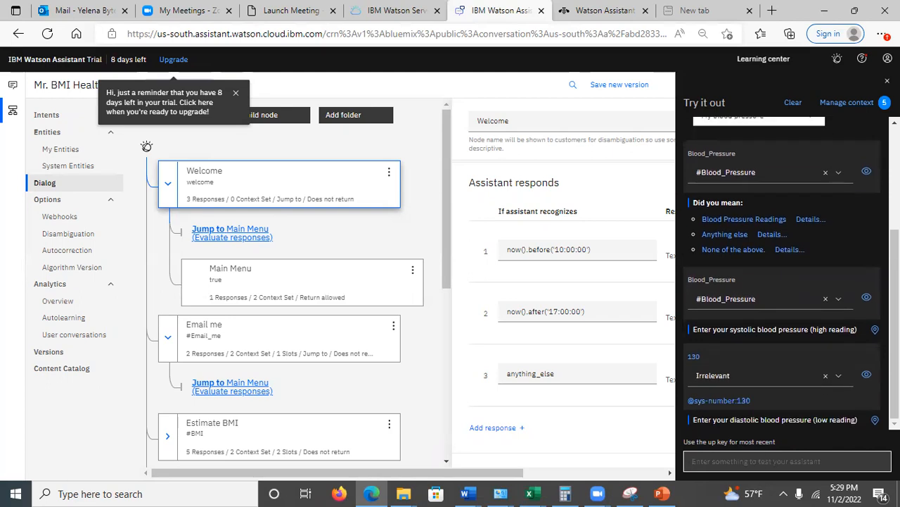
Inspect the $systolic context variable of the test conversation and return to the chat
{"action": "left_click", "coordinate": [851, 102]}
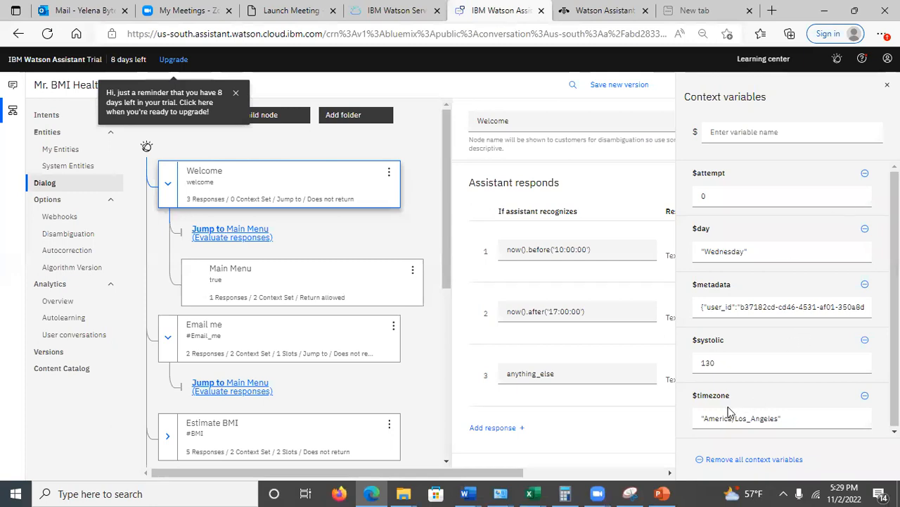
{"action": "left_click", "coordinate": [734, 362]}
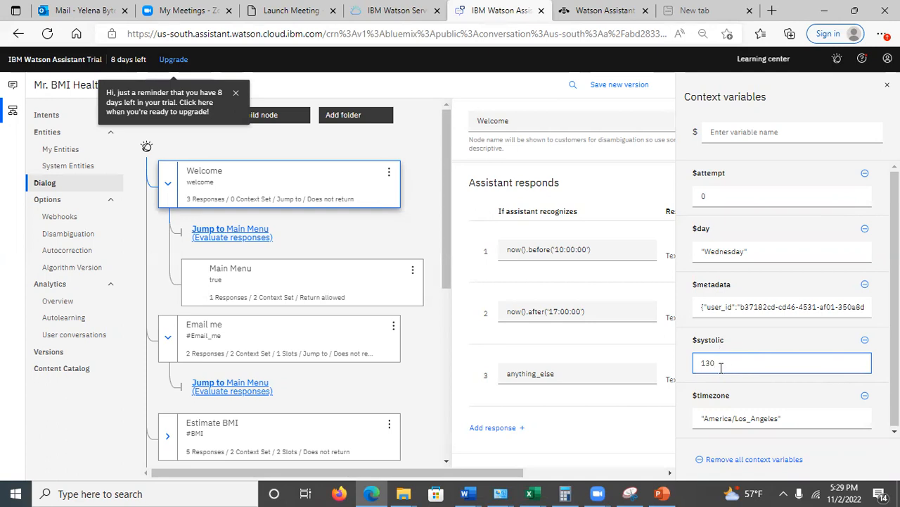
{"action": "left_click", "coordinate": [888, 85]}
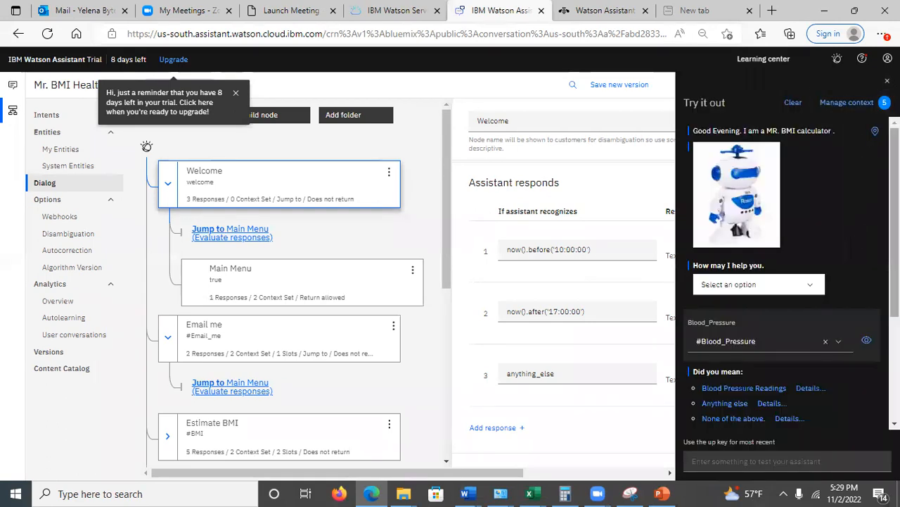
Answer the diastolic blood pressure question in the test chat with the word "eighty"
{"action": "left_click", "coordinate": [718, 461]}
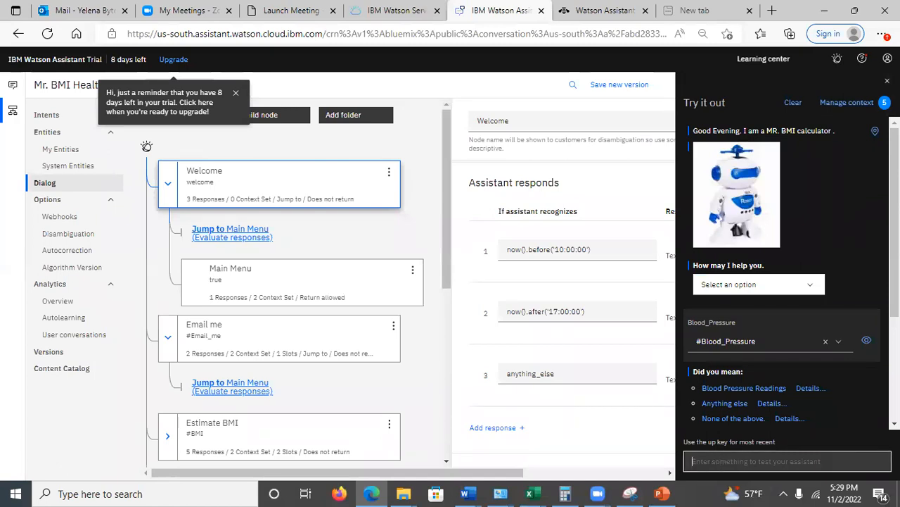
{"action": "left_click_drag", "start_coordinate": [895, 274], "coordinate": [895, 377]}
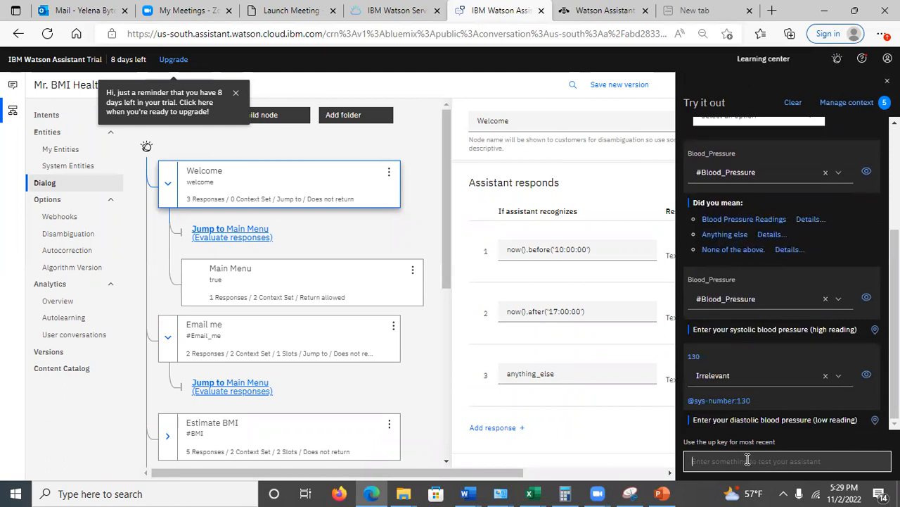
{"action": "type", "text": "el"}
{"action": "type", "text": "ghty"}
{"action": "key", "text": "Return"}
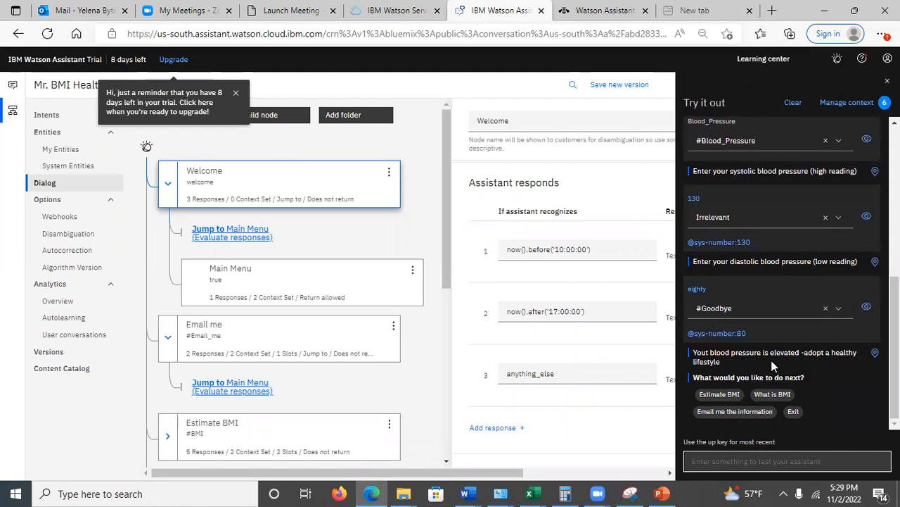
Inspect the $diastolic and $systolic context variables of the test conversation and return to the chat
{"action": "left_click", "coordinate": [809, 358]}
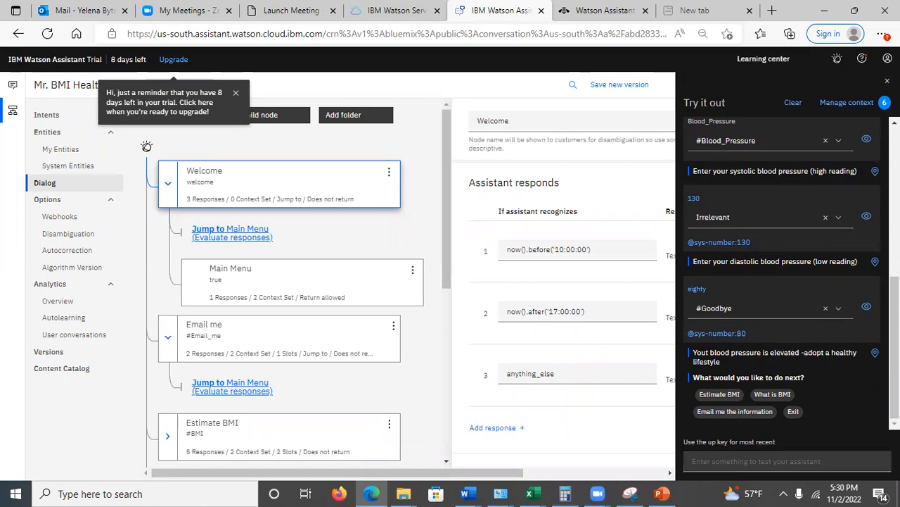
{"action": "left_click", "coordinate": [845, 102]}
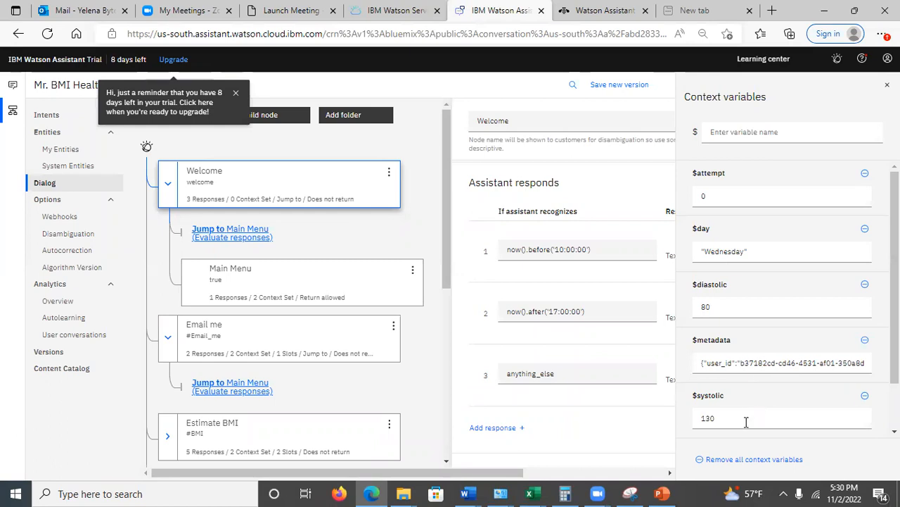
{"action": "left_click", "coordinate": [887, 84]}
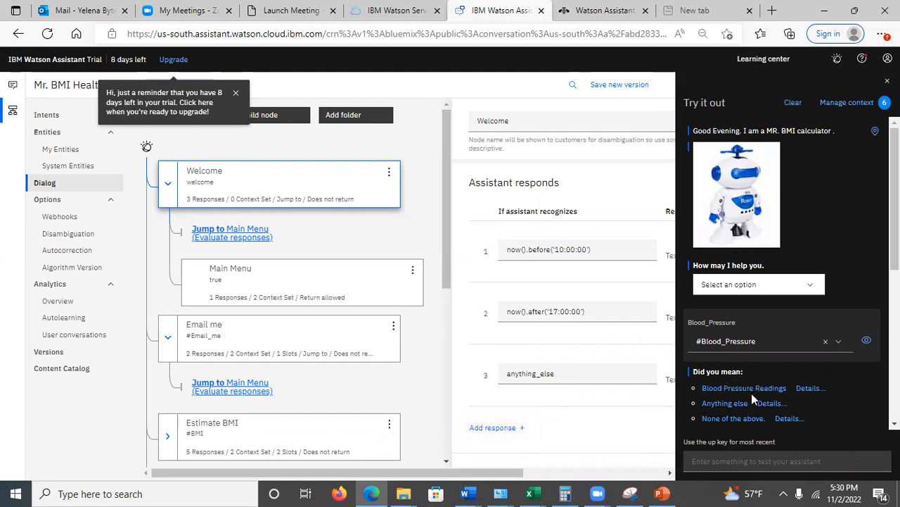
Examine the end of the test conversation with the assistant's reply to the blood pressure readings and its follow-up options
{"action": "right_click", "coordinate": [893, 392]}
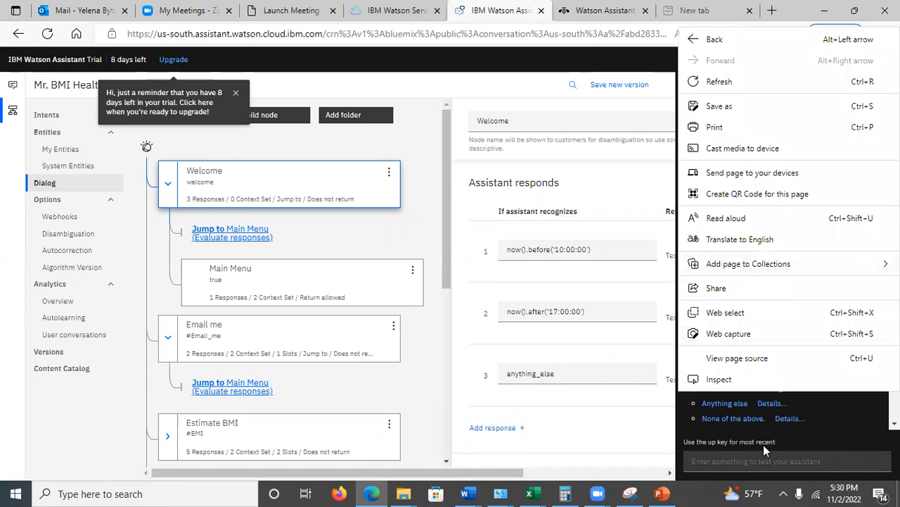
{"action": "left_click", "coordinate": [665, 445]}
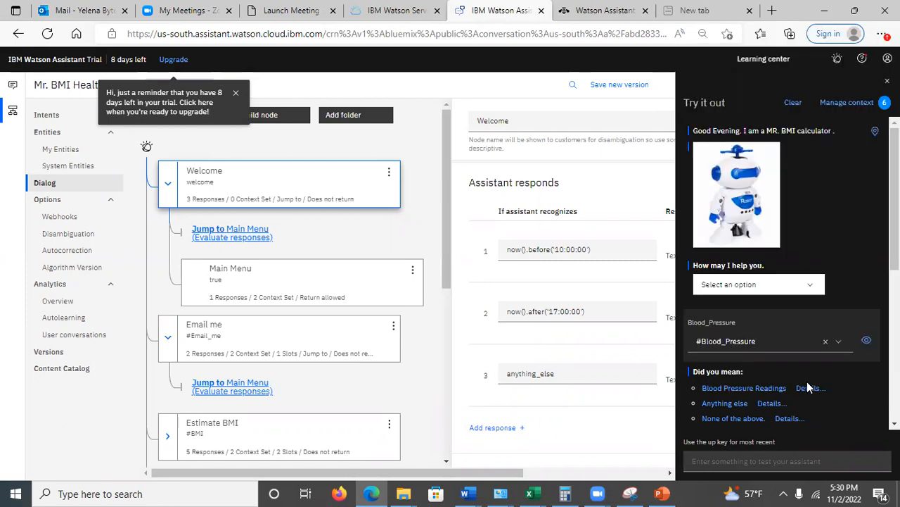
{"action": "scroll", "coordinate": [858, 279], "scroll_direction": "down", "scroll_amount": 3}
{"action": "scroll", "coordinate": [782, 273], "scroll_direction": "down", "scroll_amount": 1}
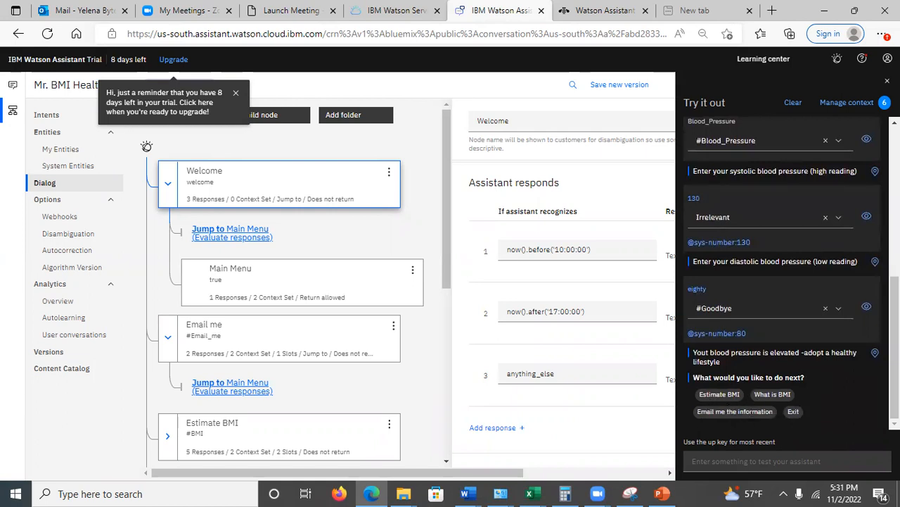
{"action": "scroll", "coordinate": [842, 248], "scroll_direction": "up", "scroll_amount": 3}
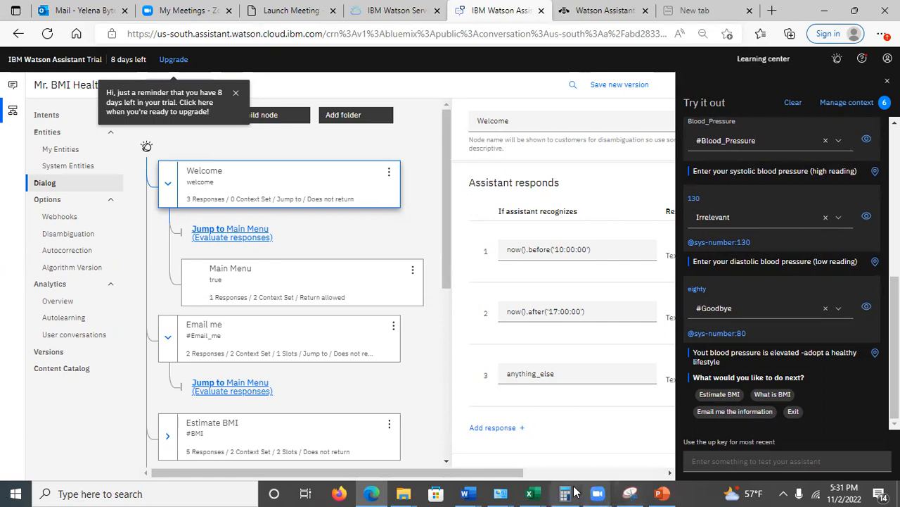
Switch to PowerPoint and show slide 22 on the text and image response types
{"action": "left_click", "coordinate": [662, 493]}
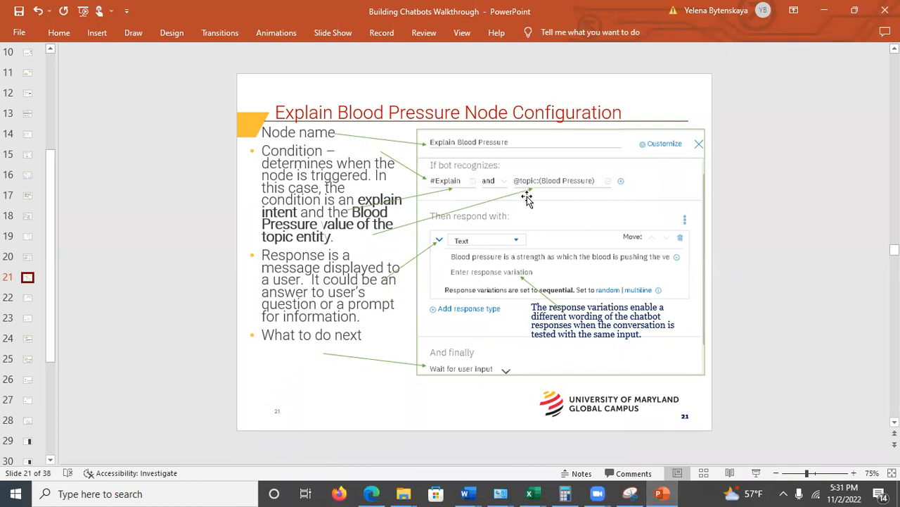
{"action": "left_click", "coordinate": [27, 298]}
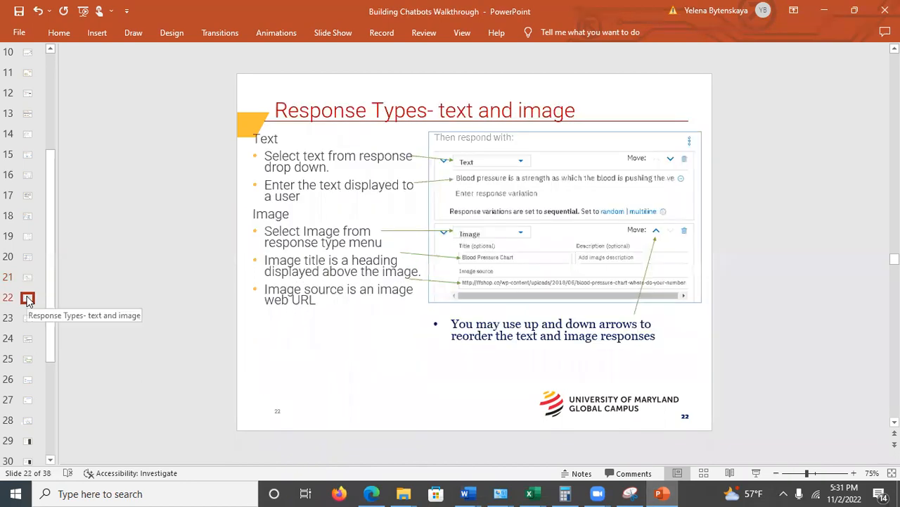
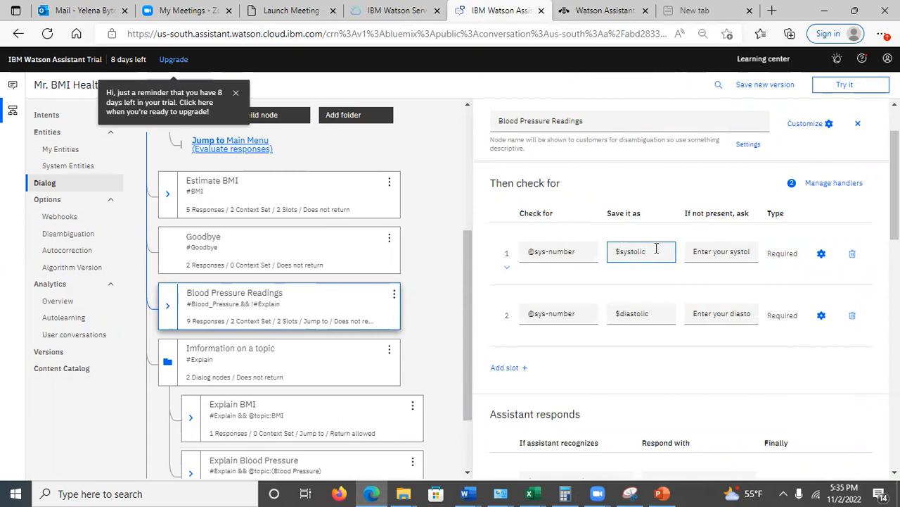
Examine the first slot's systolic prompt and the add-slot option in the Blood Pressure Readings node
{"action": "left_click", "coordinate": [725, 252]}
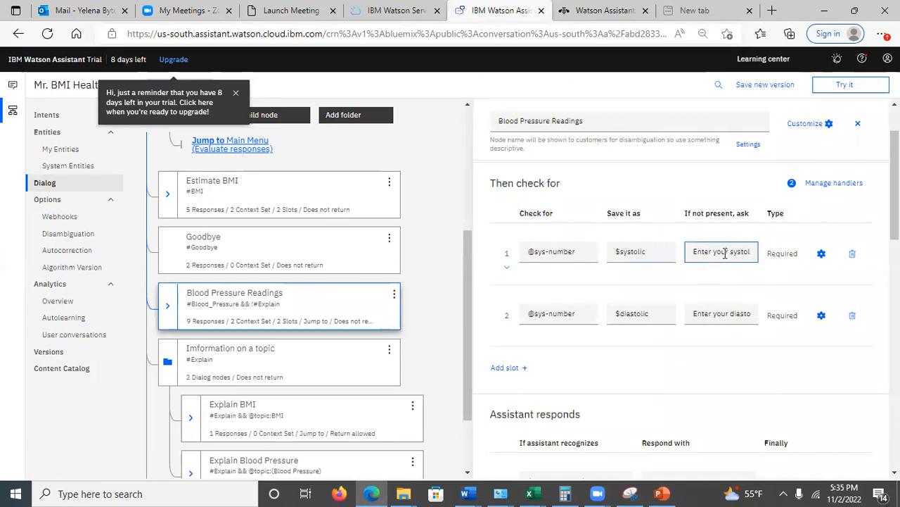
{"action": "double_click", "coordinate": [725, 252]}
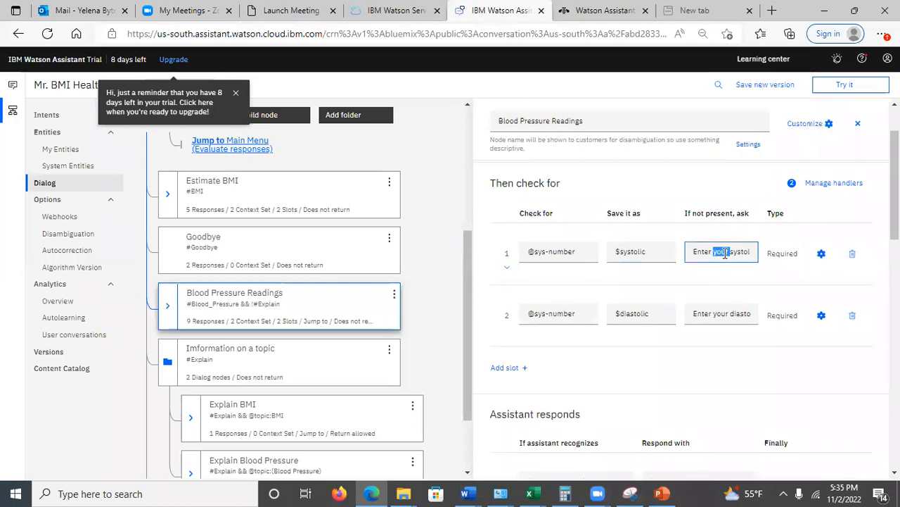
{"action": "left_click", "coordinate": [704, 253]}
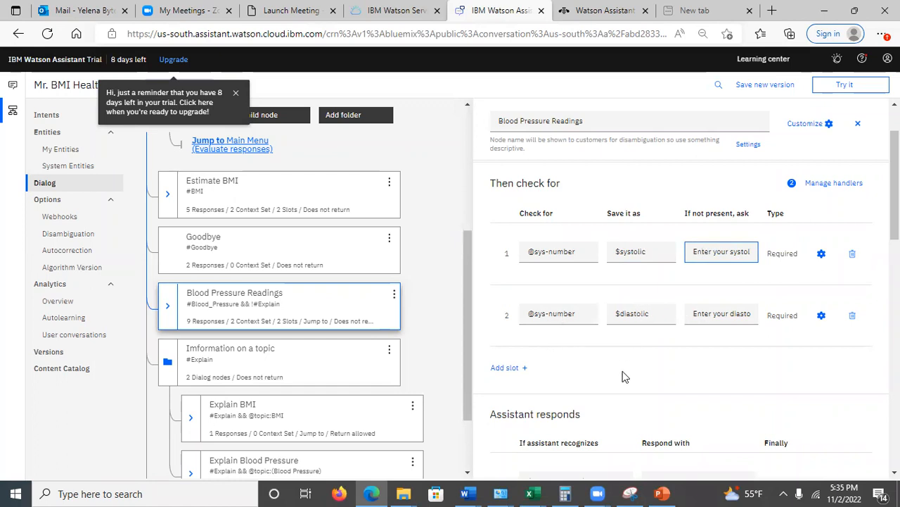
{"action": "triple_click", "coordinate": [621, 352]}
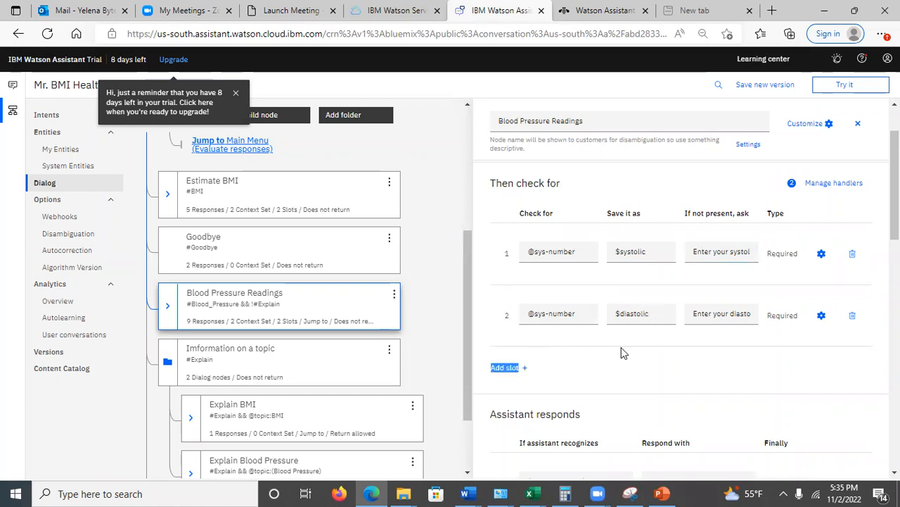
Review the #Explain and #Goodbye handlers of the Blood Pressure Readings node and close them without saving
{"action": "left_click", "coordinate": [835, 185]}
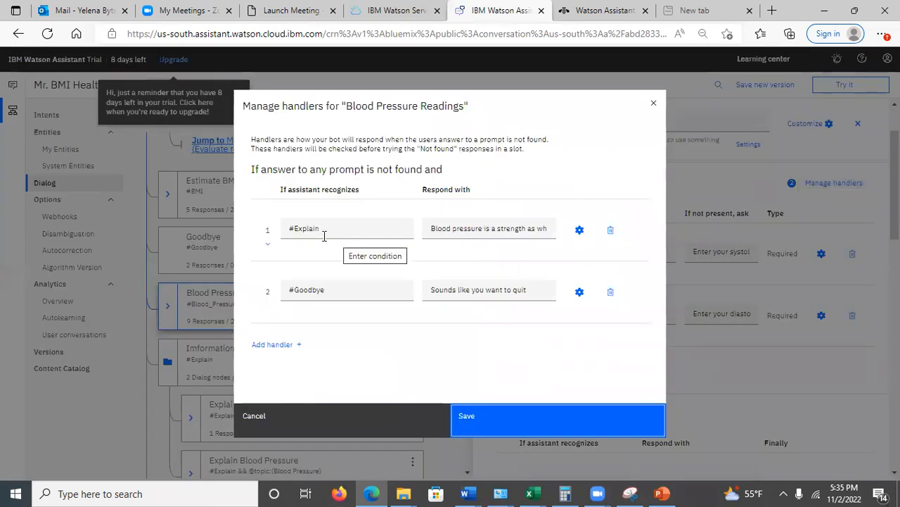
{"action": "left_click", "coordinate": [328, 290]}
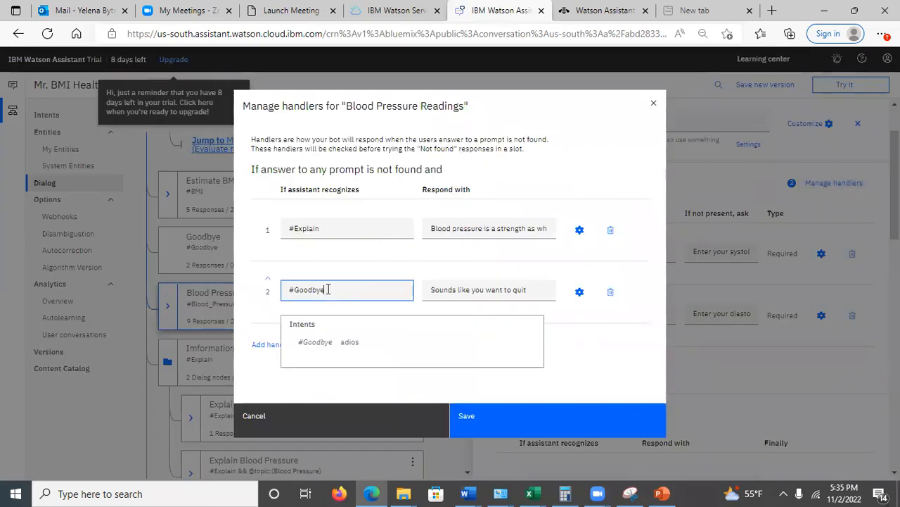
{"action": "left_click", "coordinate": [304, 272]}
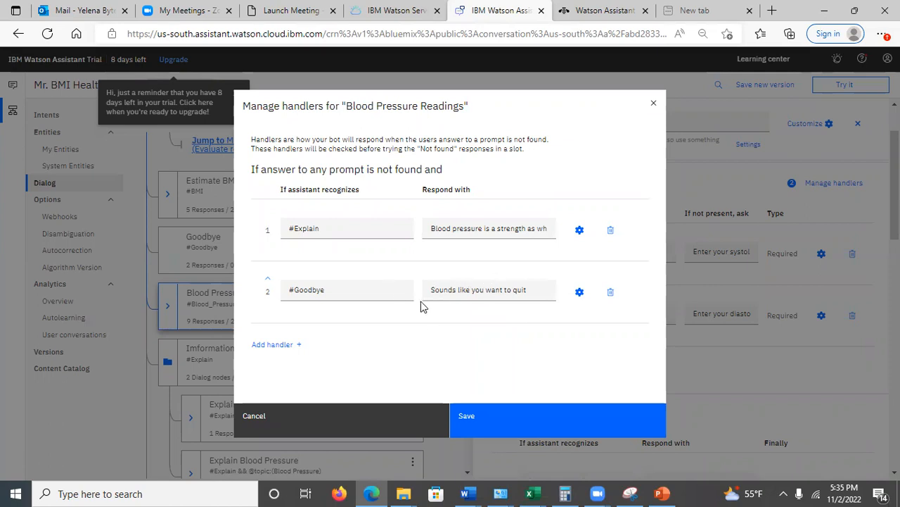
{"action": "left_click", "coordinate": [377, 228]}
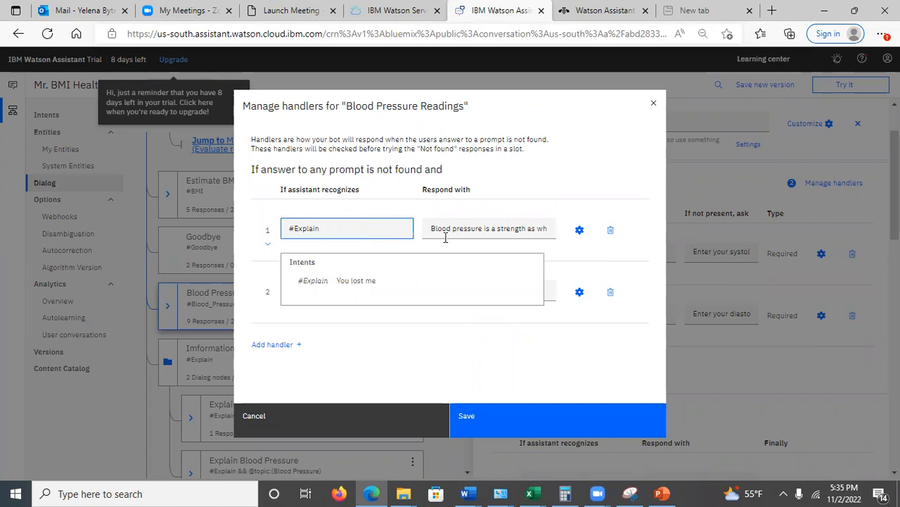
{"action": "left_click_drag", "start_coordinate": [429, 229], "coordinate": [569, 220]}
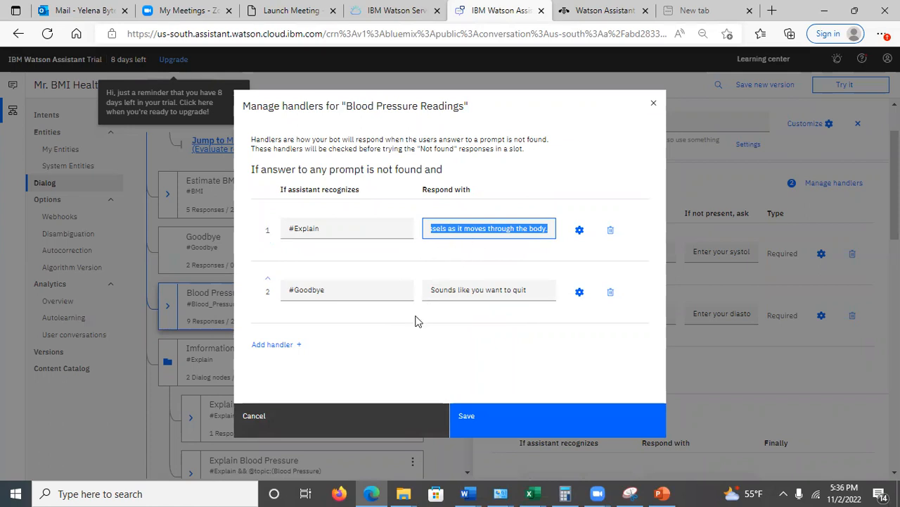
{"action": "left_click", "coordinate": [371, 429]}
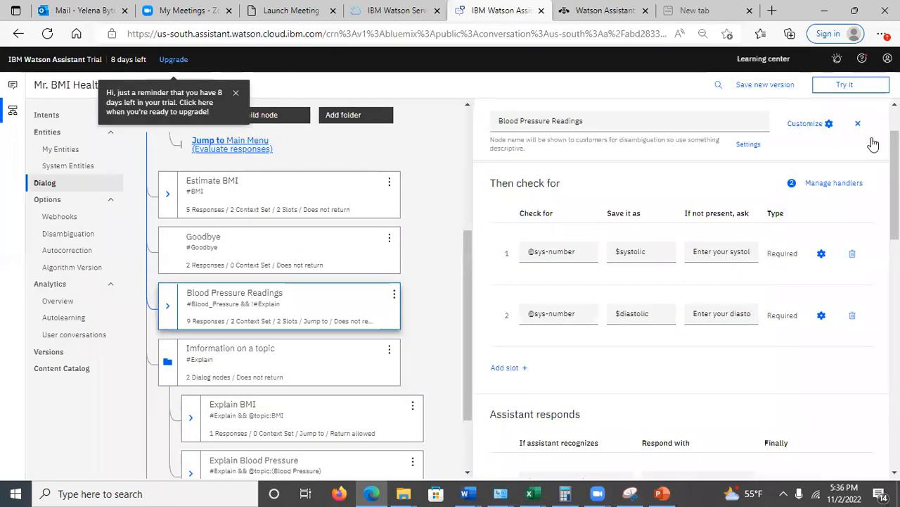
Restart the test conversation, choose "My blood pressure" and pick Blood Pressure Readings as the intended topic
{"action": "left_click", "coordinate": [849, 89]}
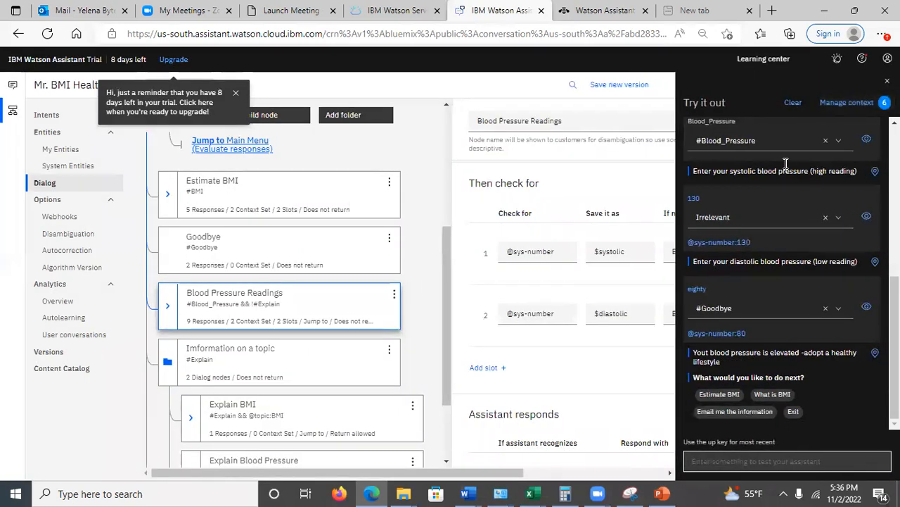
{"action": "left_click", "coordinate": [792, 104]}
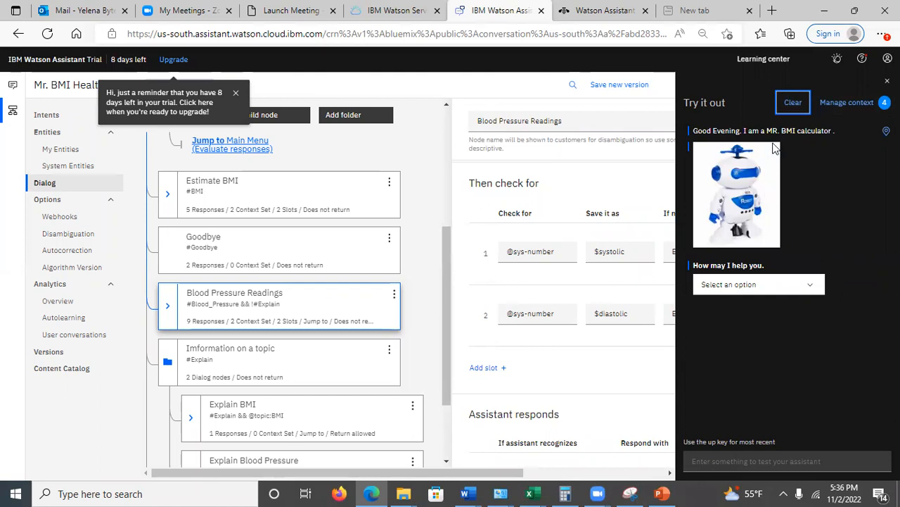
{"action": "left_click", "coordinate": [811, 285]}
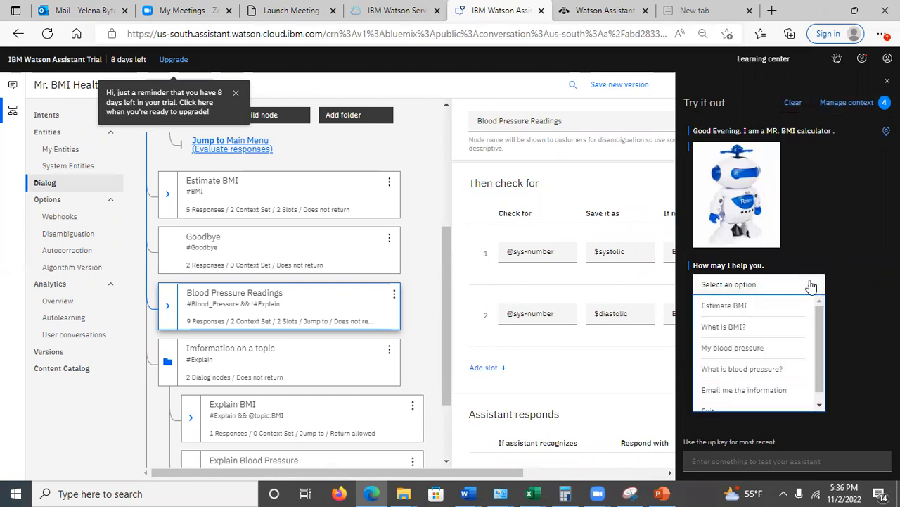
{"action": "left_click", "coordinate": [745, 351]}
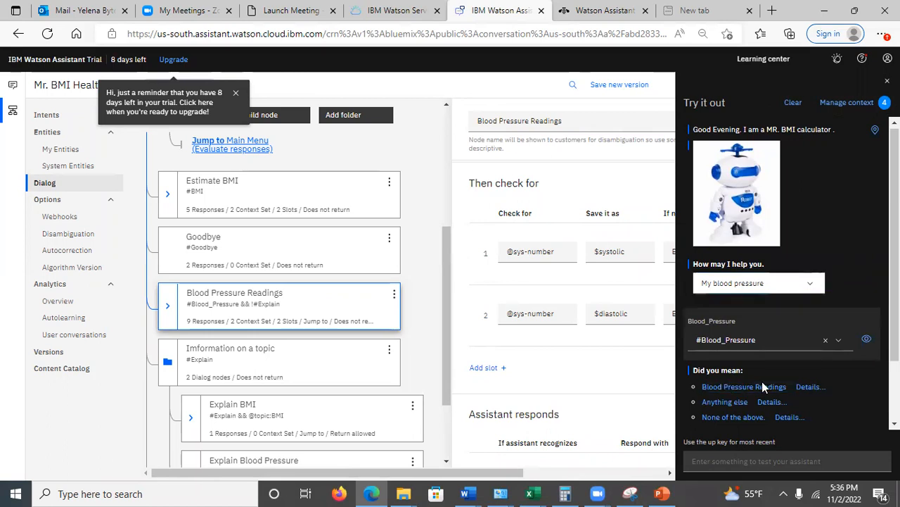
{"action": "left_click", "coordinate": [732, 386]}
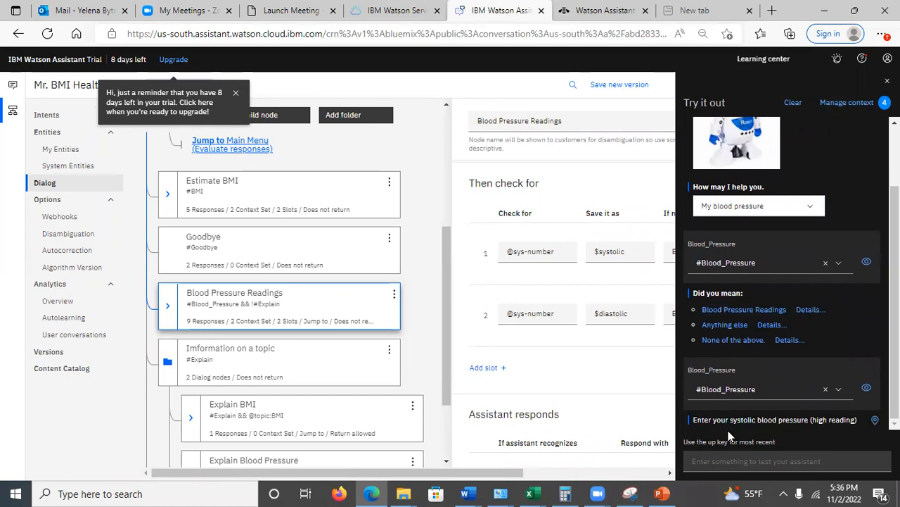
Answer the systolic blood pressure question in the test chat with "explain"
{"action": "left_click", "coordinate": [729, 460]}
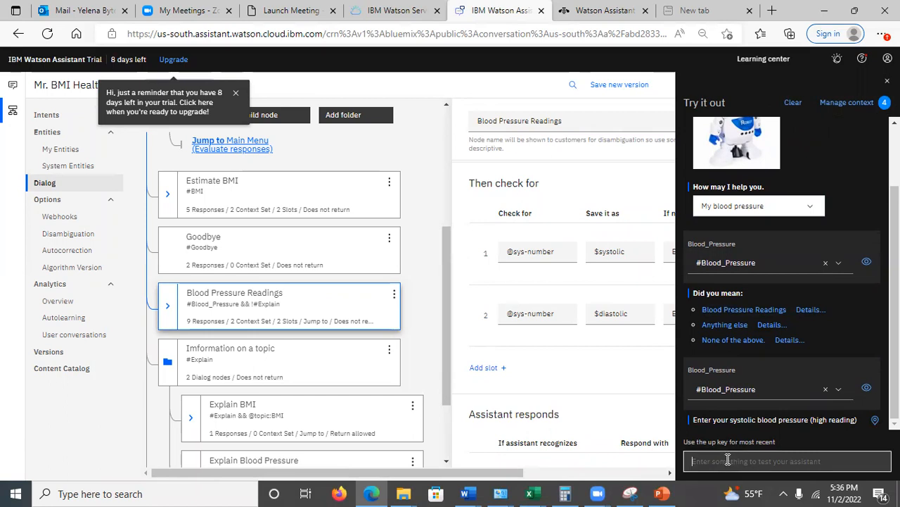
{"action": "type", "text": "expa"}
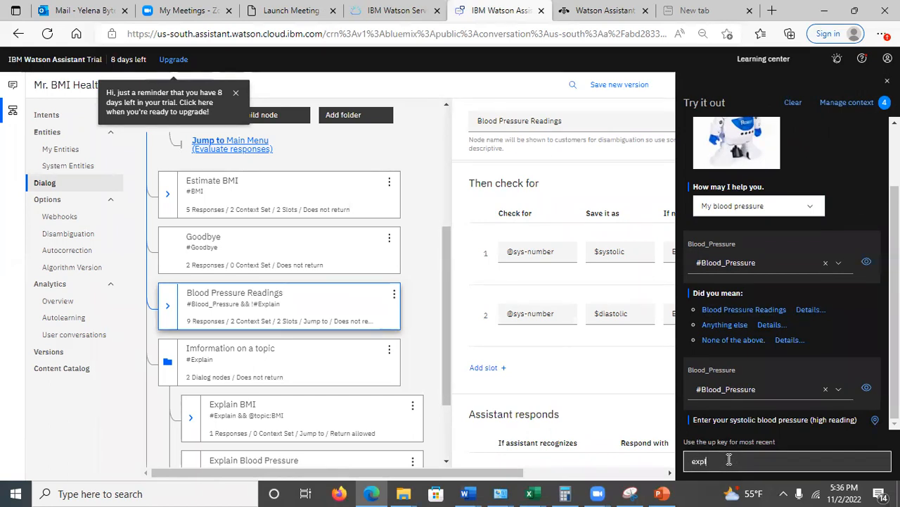
{"action": "type", "text": "ain"}
{"action": "key", "text": "Return"}
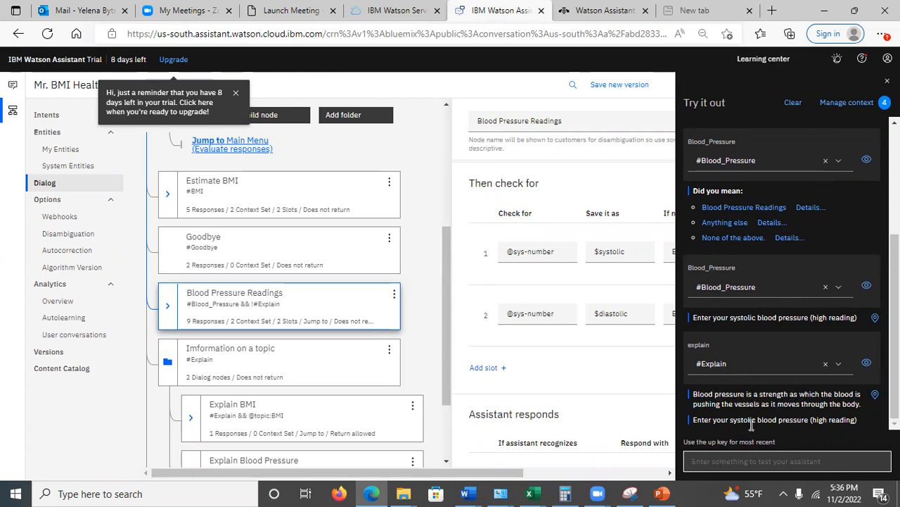
{"action": "left_click", "coordinate": [718, 460]}
{"action": "left_click_drag", "start_coordinate": [763, 442], "coordinate": [739, 454]}
{"action": "triple_click", "coordinate": [719, 475]}
{"action": "left_click", "coordinate": [721, 457]}
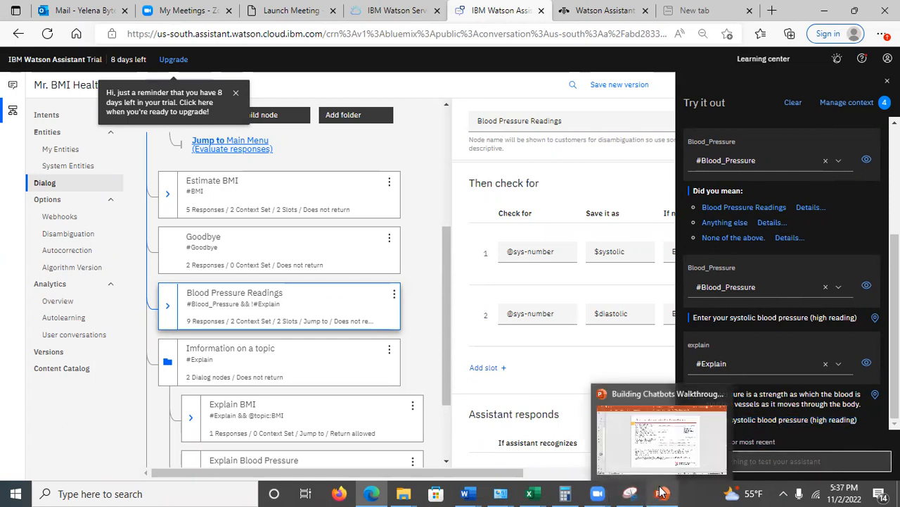
Switch to PowerPoint to show slide 24 on storing the blood pressure readings, and return to Watson Assistant in the browser
{"action": "left_click", "coordinate": [662, 493]}
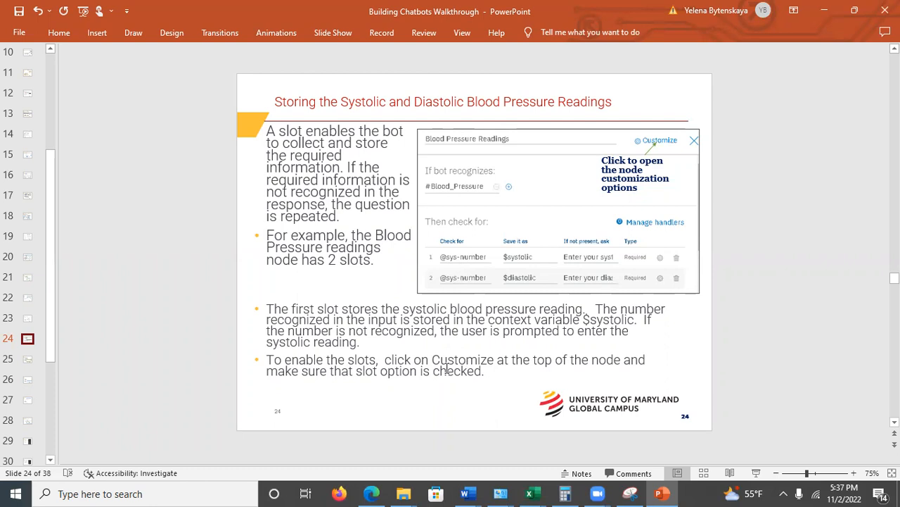
{"action": "left_click", "coordinate": [467, 350]}
{"action": "left_click", "coordinate": [422, 412]}
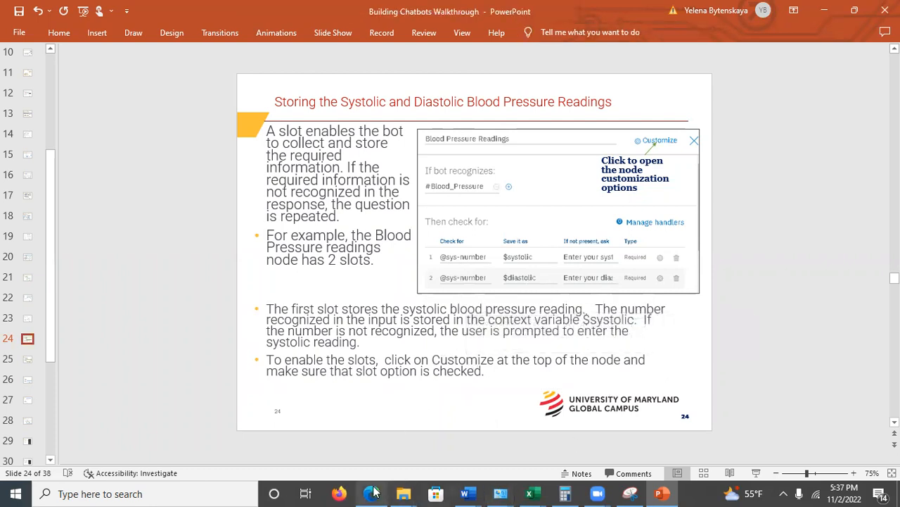
{"action": "left_click", "coordinate": [373, 415]}
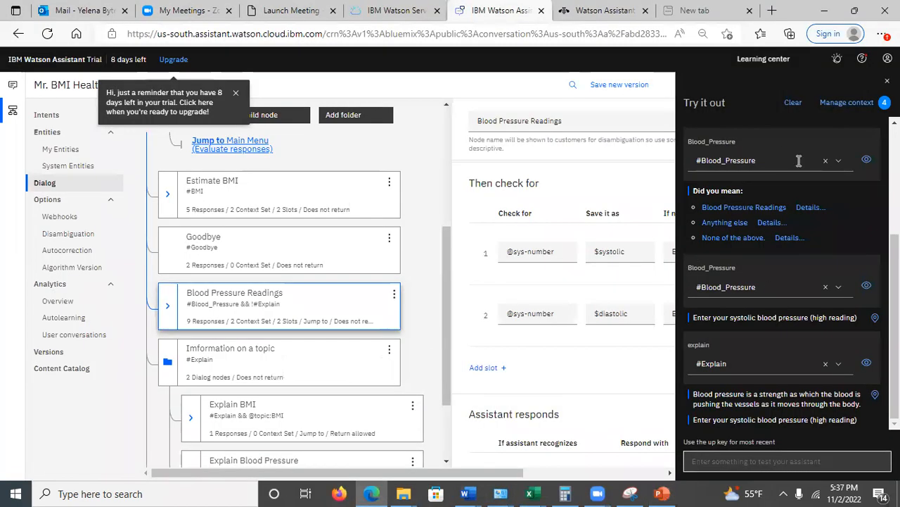
Close the test chat and review the Blood Pressure Readings node's customization options for slots and multiple conditioned responses, leaving without applying
{"action": "left_click", "coordinate": [887, 81]}
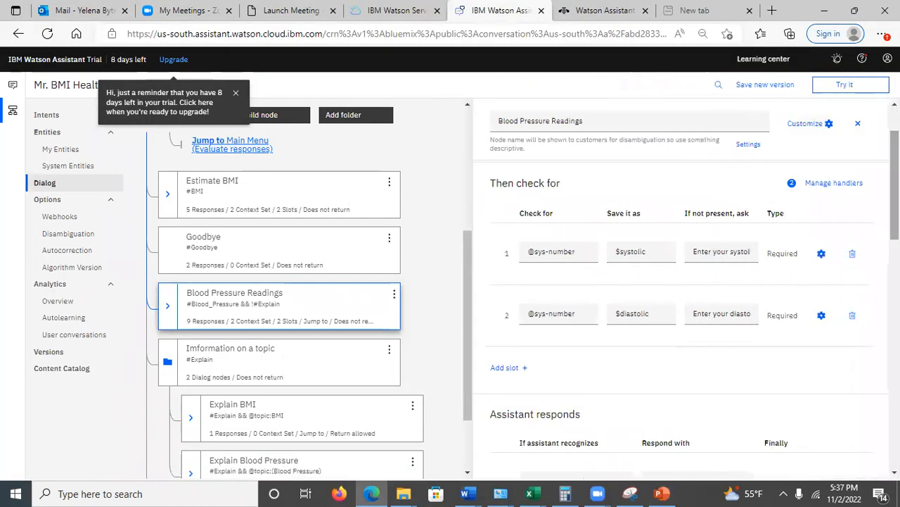
{"action": "left_click", "coordinate": [811, 124]}
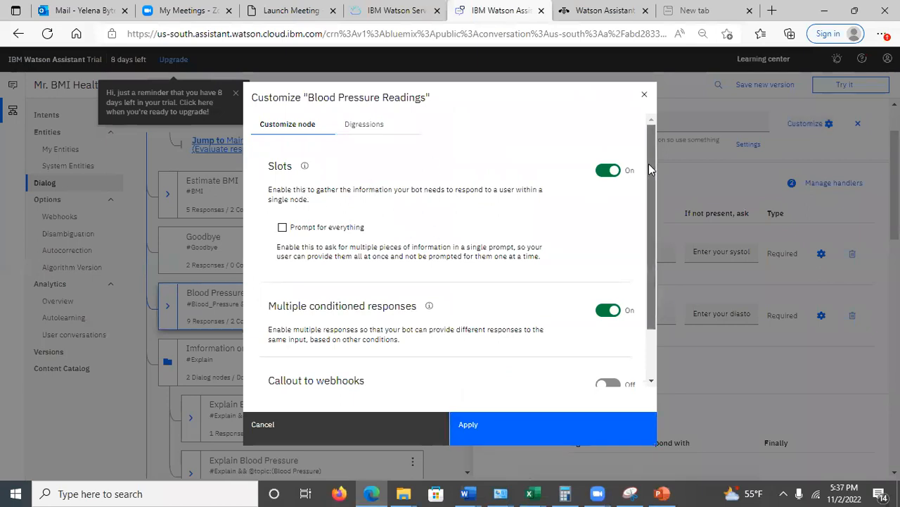
{"action": "scroll", "coordinate": [649, 169], "scroll_direction": "down", "scroll_amount": 1}
{"action": "left_click", "coordinate": [328, 430]}
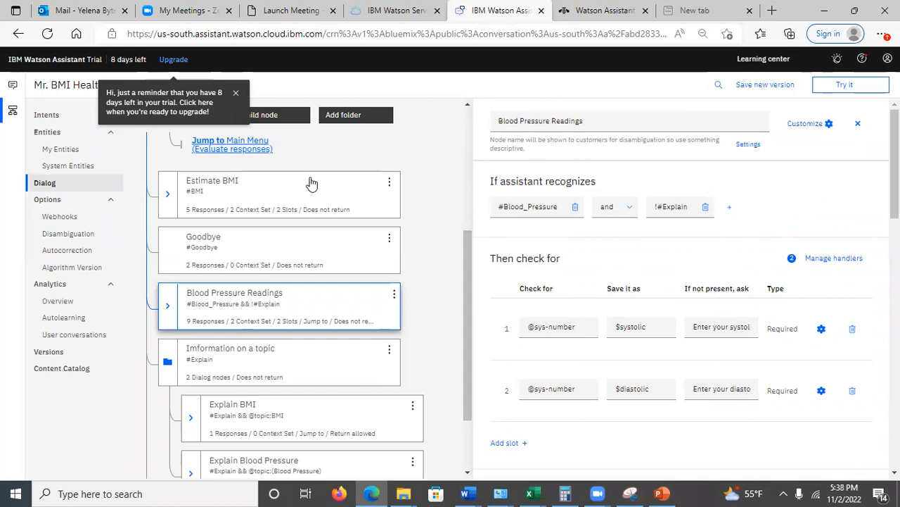
View the Welcome dialog node and open its Main Menu child node
{"action": "scroll", "coordinate": [469, 285], "scroll_direction": "up", "scroll_amount": 5}
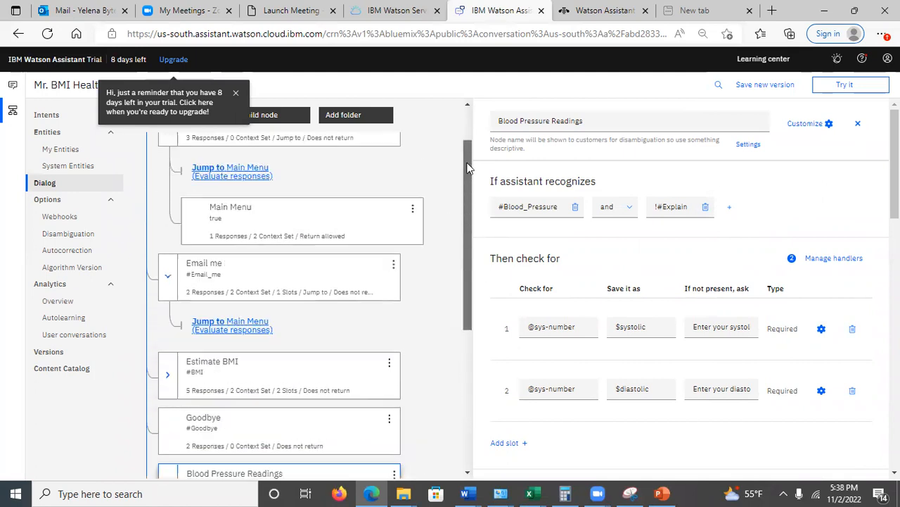
{"action": "left_click", "coordinate": [296, 177]}
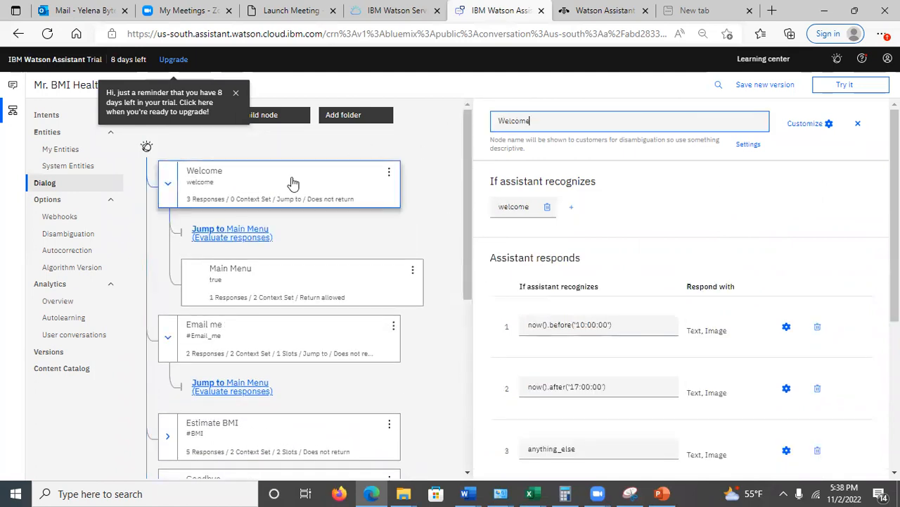
{"action": "left_click", "coordinate": [293, 183]}
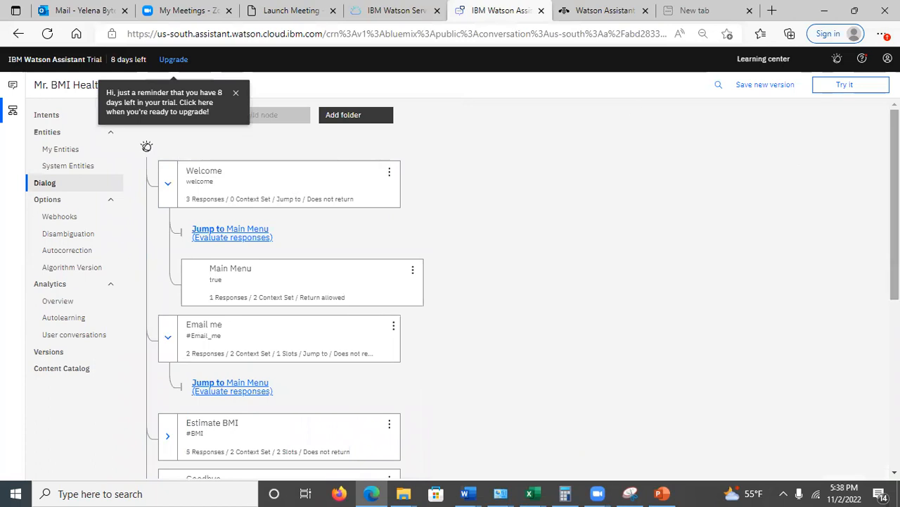
{"action": "left_click", "coordinate": [269, 188]}
{"action": "left_click", "coordinate": [283, 295]}
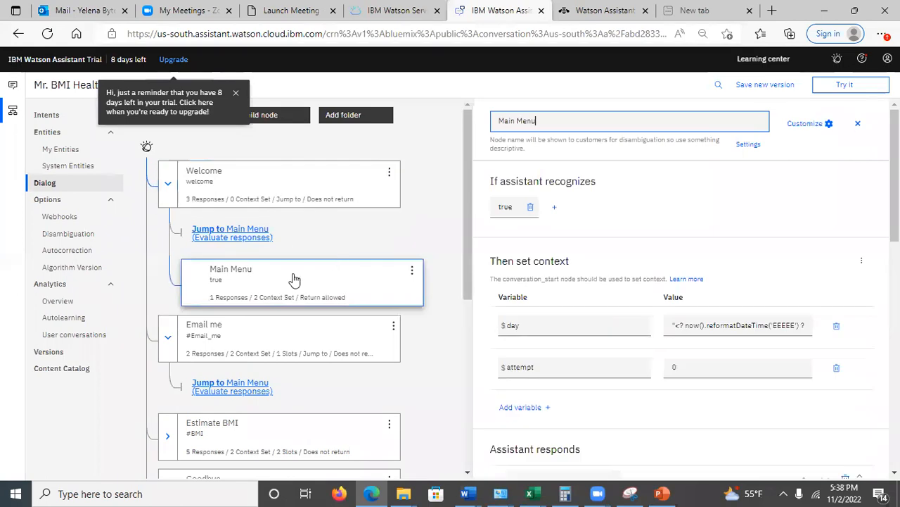
Examine the $day and $attempt context variables of the Main Menu node, including the reformatDateTime expression for the day
{"action": "left_click", "coordinate": [536, 328]}
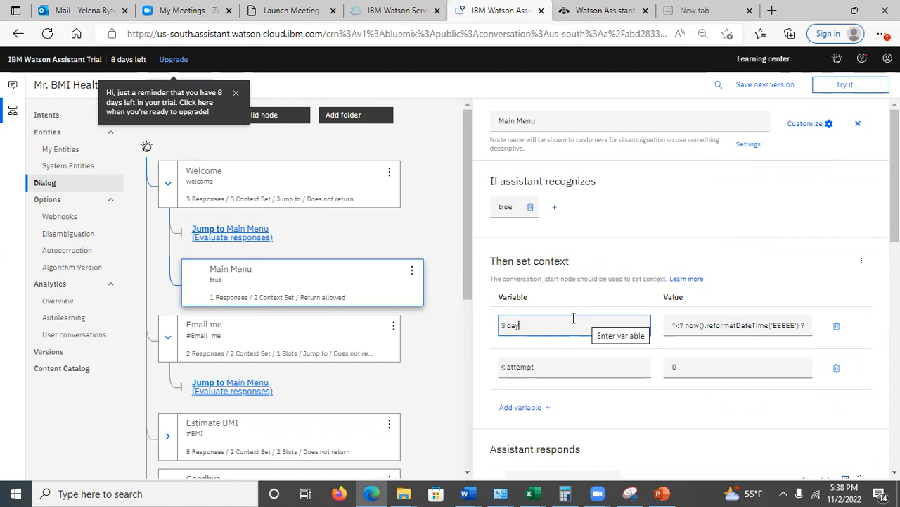
{"action": "left_click_drag", "start_coordinate": [679, 325], "coordinate": [707, 325]}
{"action": "left_click", "coordinate": [702, 325]}
{"action": "left_click_drag", "start_coordinate": [703, 325], "coordinate": [792, 321]}
{"action": "left_click", "coordinate": [770, 325]}
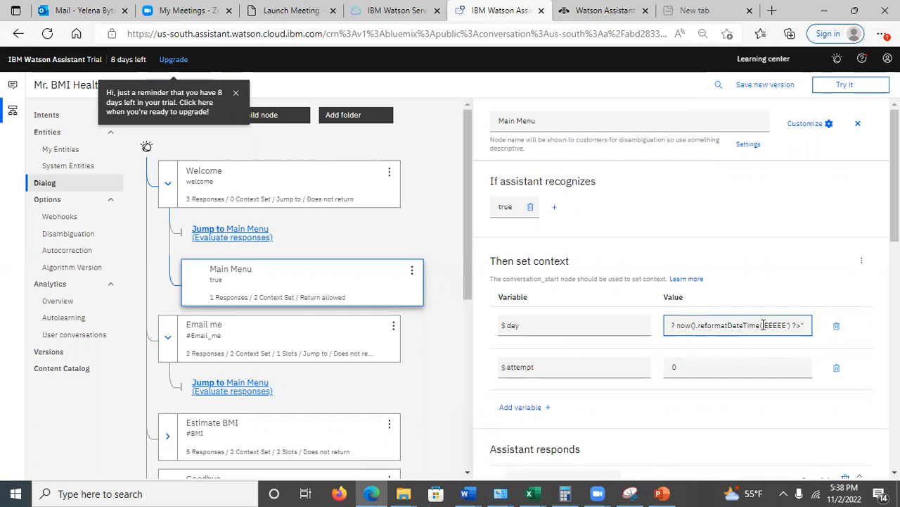
{"action": "left_click_drag", "start_coordinate": [764, 325], "coordinate": [786, 321]}
{"action": "left_click", "coordinate": [775, 324]}
{"action": "left_click", "coordinate": [676, 366]}
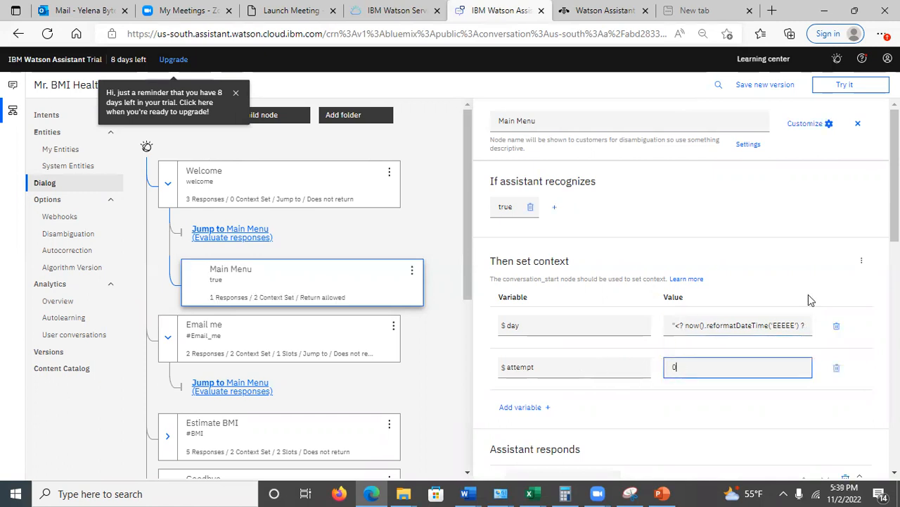
Examine the Main Menu node's "How may I help you." option response with its list labels and values
{"action": "scroll", "coordinate": [686, 309], "scroll_direction": "down", "scroll_amount": 3}
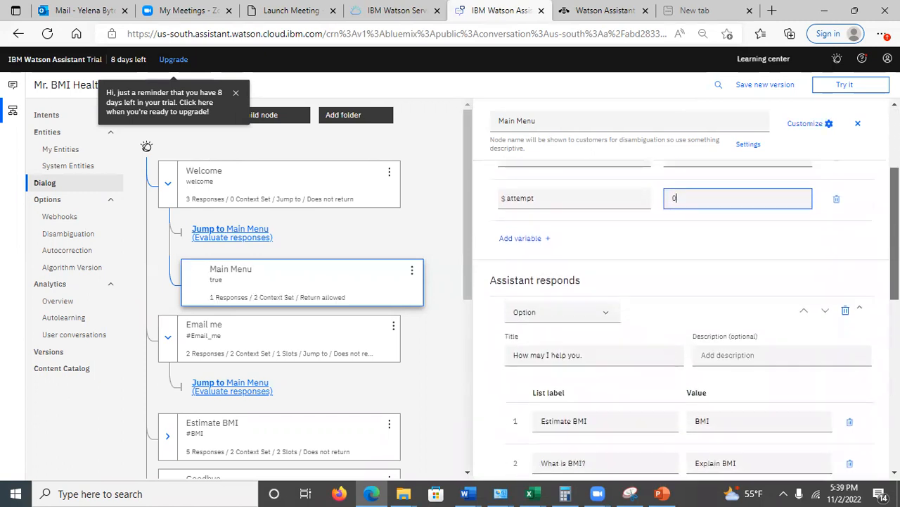
{"action": "scroll", "coordinate": [687, 309], "scroll_direction": "down", "scroll_amount": 1}
{"action": "scroll", "coordinate": [687, 310], "scroll_direction": "down", "scroll_amount": 4}
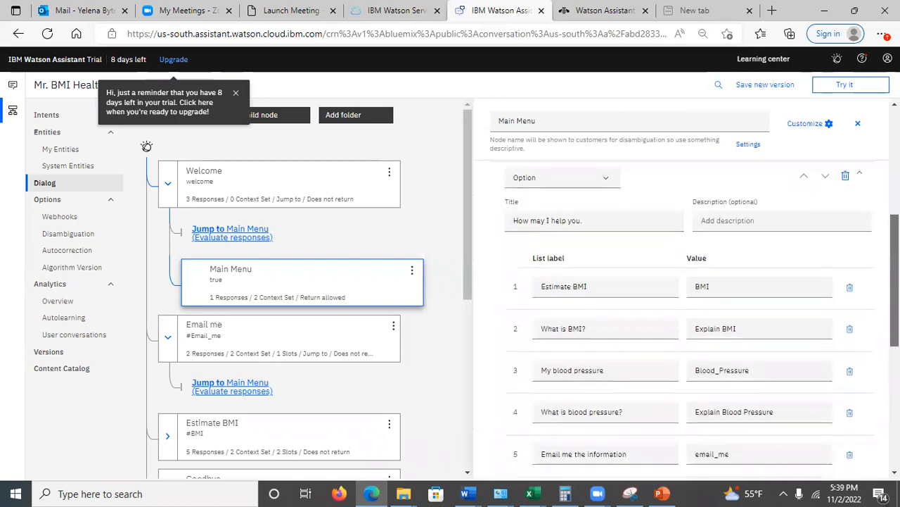
{"action": "scroll", "coordinate": [838, 187], "scroll_direction": "up", "scroll_amount": 8}
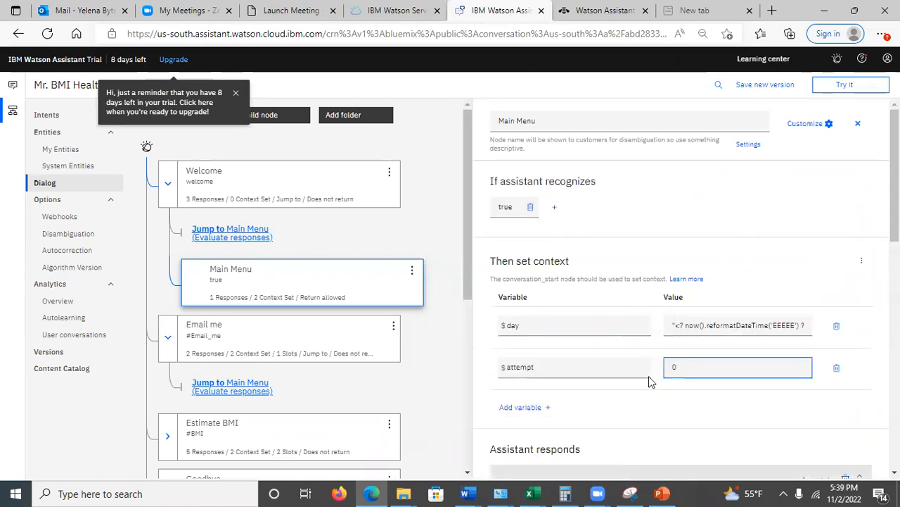
Close the Main Menu node's context editor and examine its option response in the JSON editor
{"action": "left_click", "coordinate": [863, 264]}
{"action": "left_click", "coordinate": [863, 264]}
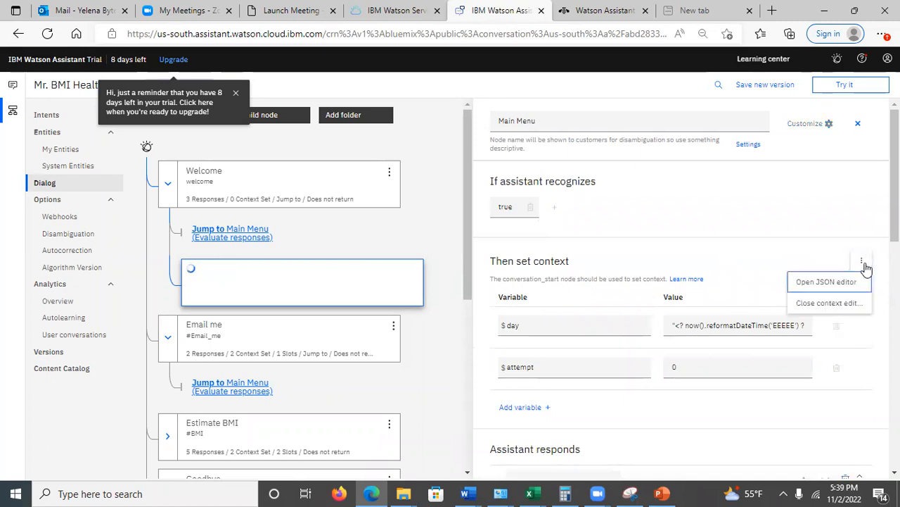
{"action": "left_click", "coordinate": [823, 303]}
{"action": "left_click", "coordinate": [863, 263]}
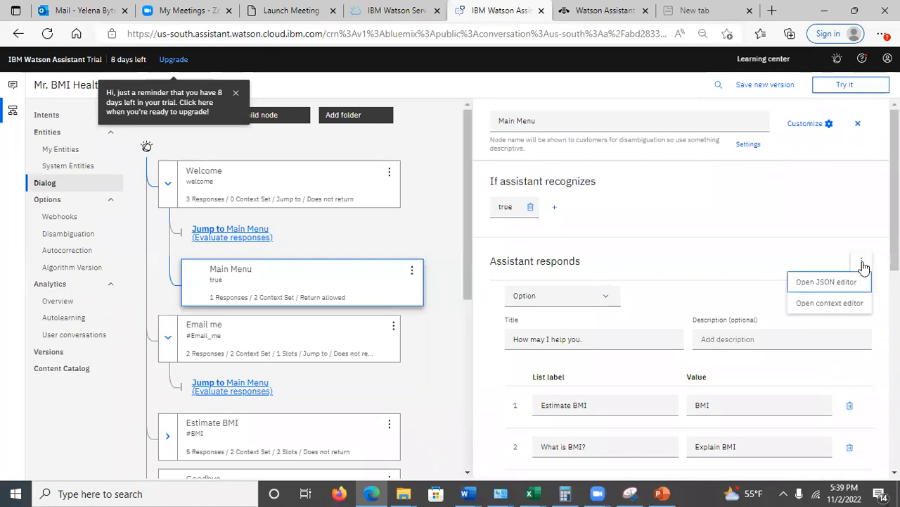
{"action": "left_click", "coordinate": [833, 282]}
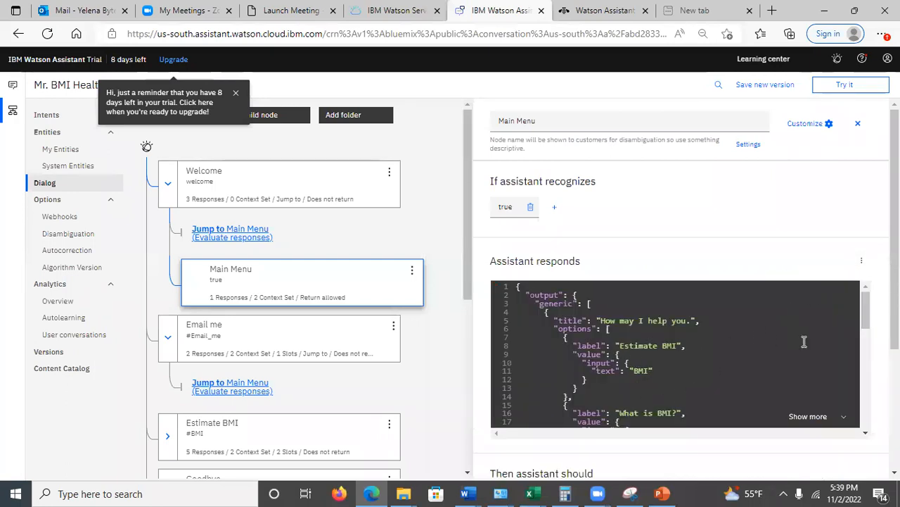
{"action": "left_click_drag", "start_coordinate": [865, 325], "coordinate": [864, 302]}
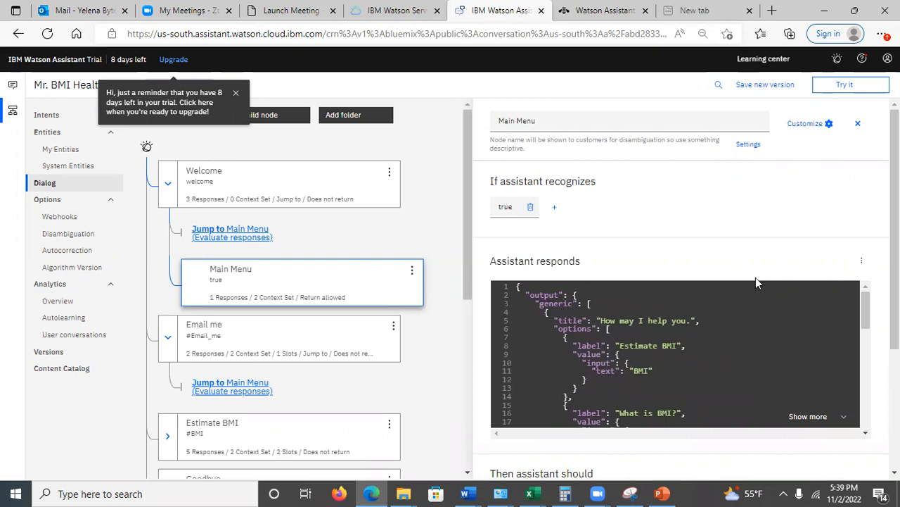
Replace the JSON view with the context editor for the Main Menu node's response and view its variables again
{"action": "left_click", "coordinate": [859, 264]}
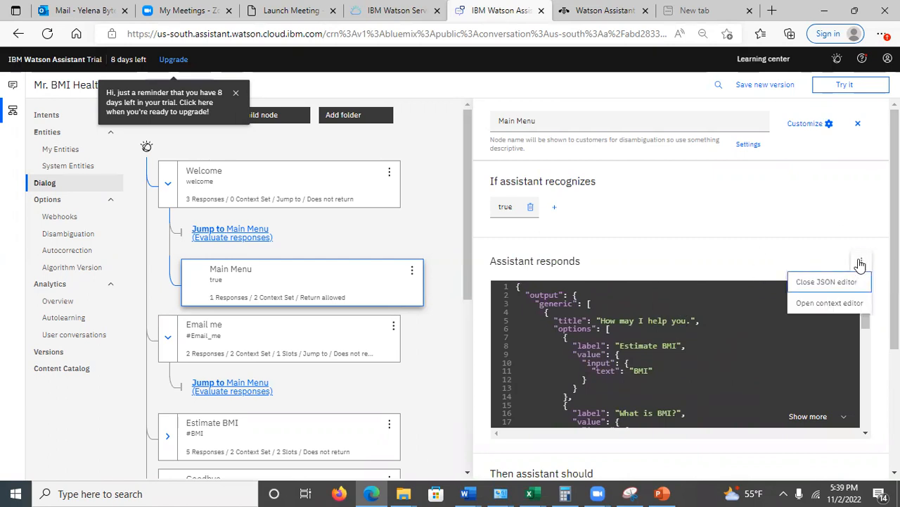
{"action": "left_click", "coordinate": [845, 299]}
{"action": "left_click", "coordinate": [861, 264]}
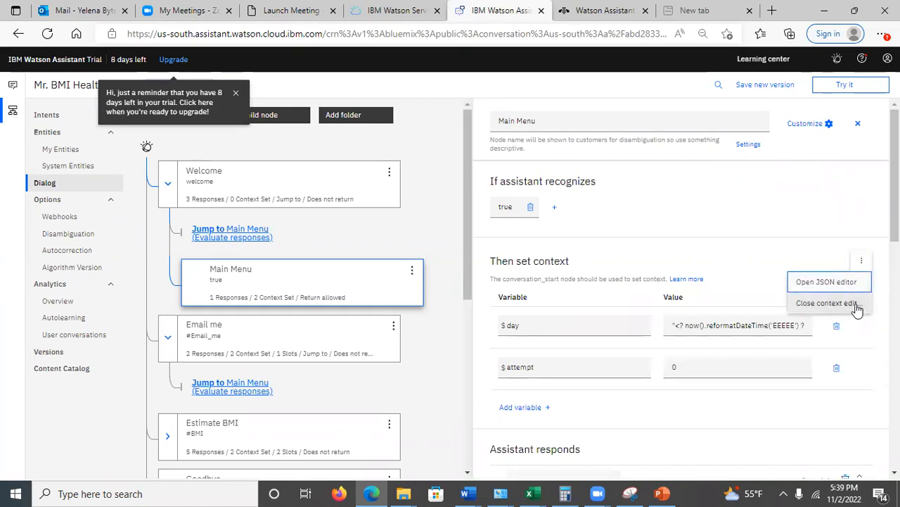
{"action": "left_click", "coordinate": [803, 233]}
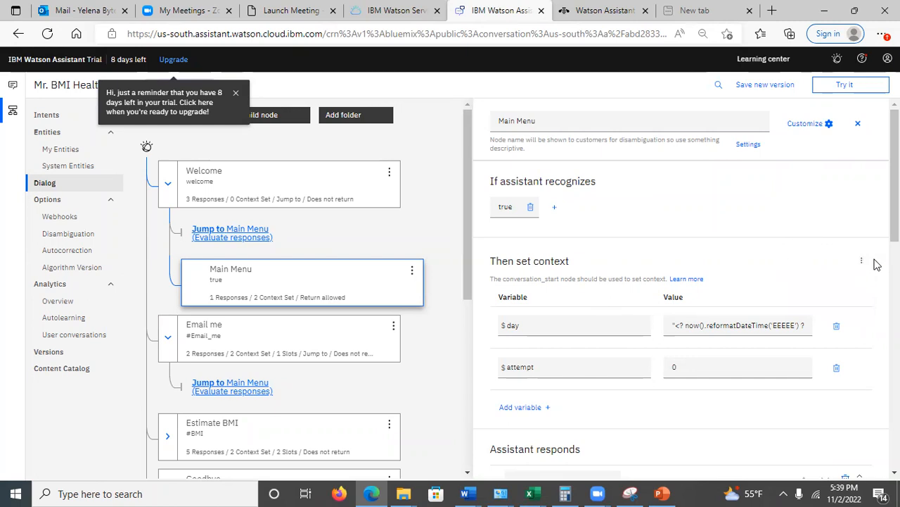
{"action": "scroll", "coordinate": [675, 281], "scroll_direction": "down", "scroll_amount": 3}
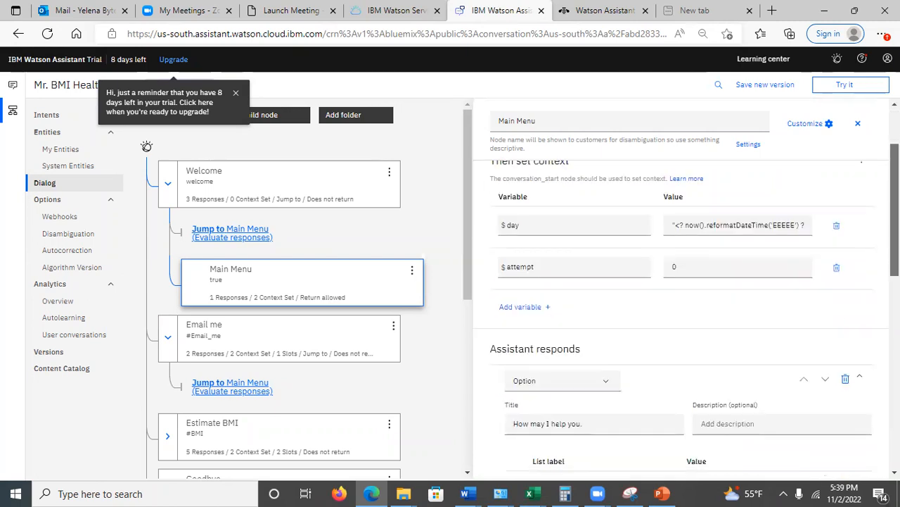
Switch to PowerPoint to view slide 25, "Extracting the Email from User Input", and return to Watson Assistant in the browser
{"action": "left_click", "coordinate": [661, 494]}
{"action": "left_click", "coordinate": [28, 358]}
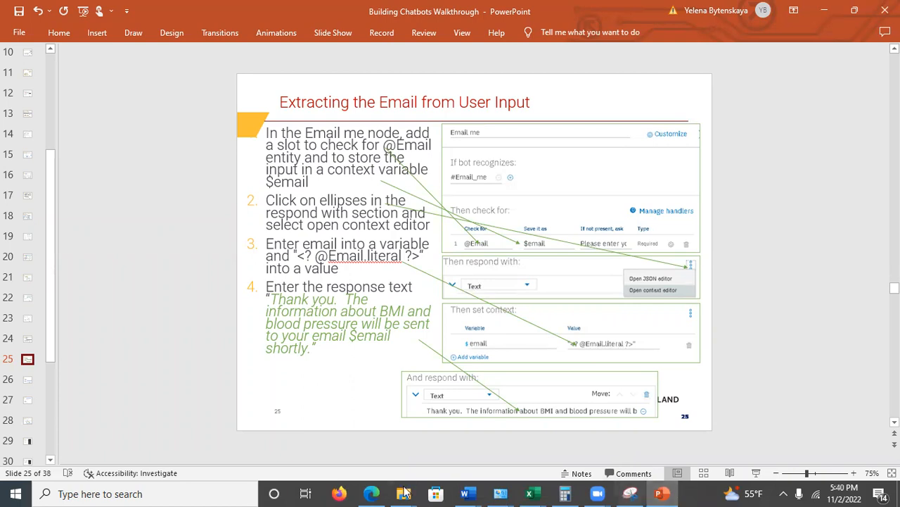
{"action": "left_click", "coordinate": [380, 491]}
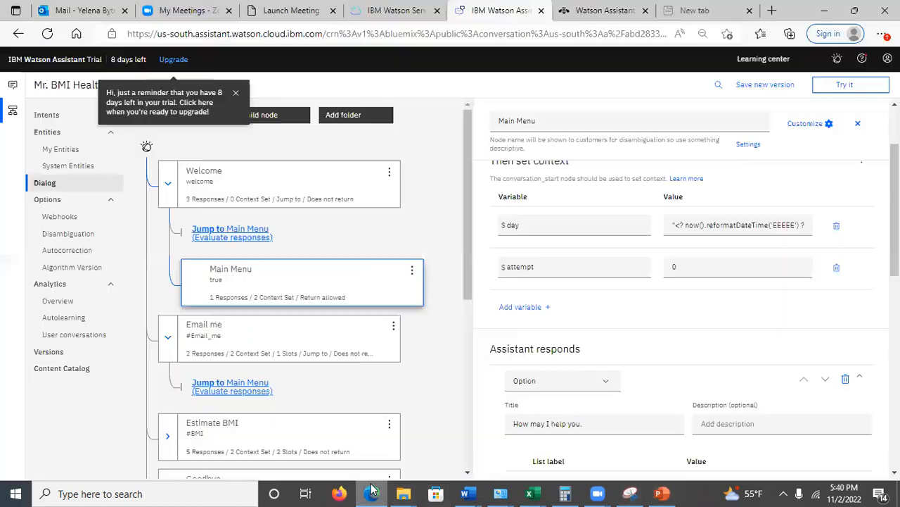
Find the Email me node in the dialog tree and open it for viewing
{"action": "left_click_drag", "start_coordinate": [466, 215], "coordinate": [461, 302]}
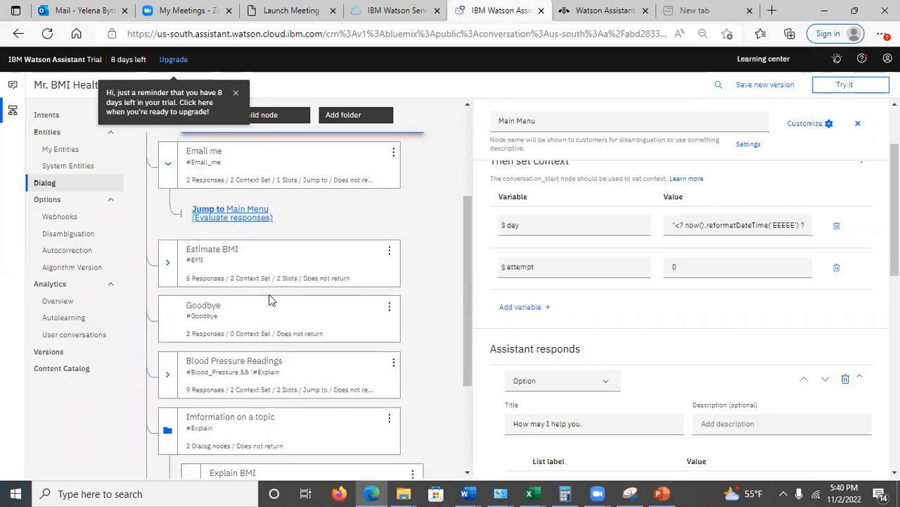
{"action": "scroll", "coordinate": [464, 292], "scroll_direction": "up", "scroll_amount": 3}
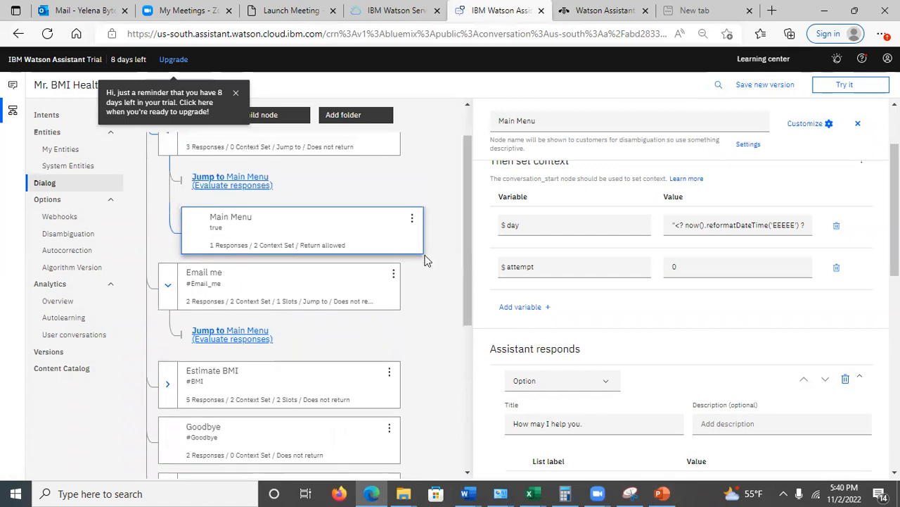
{"action": "left_click", "coordinate": [259, 289]}
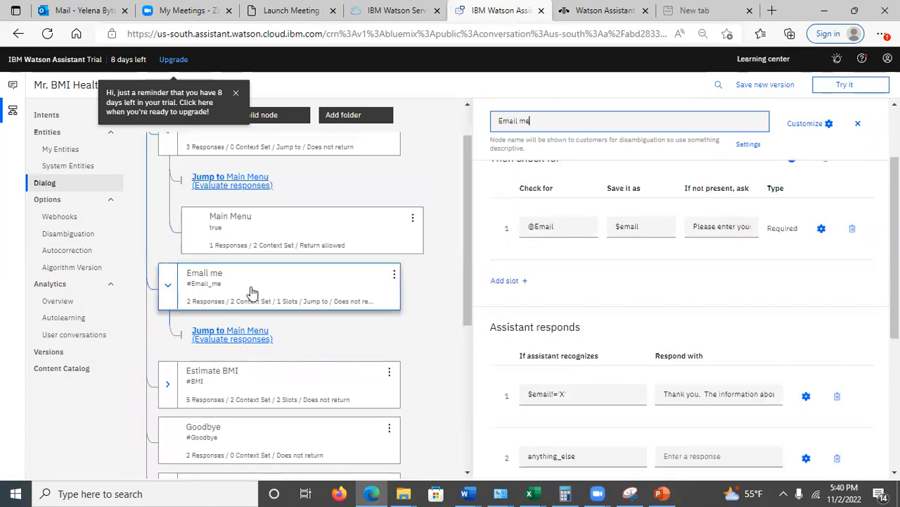
{"action": "left_click", "coordinate": [254, 288]}
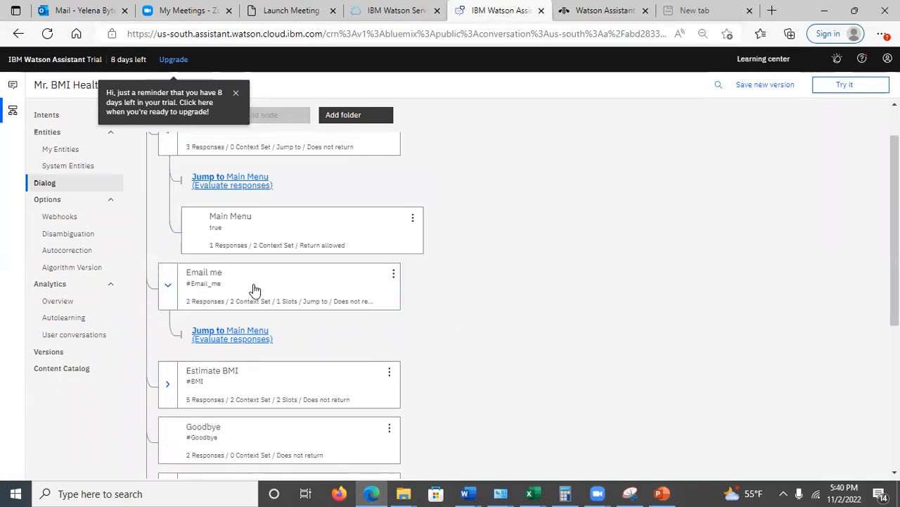
{"action": "left_click", "coordinate": [253, 290]}
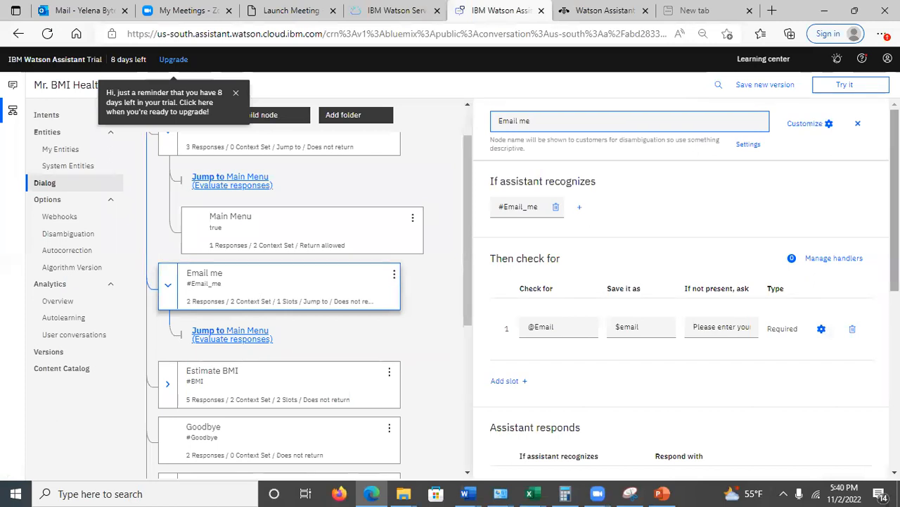
{"action": "left_click_drag", "start_coordinate": [895, 201], "coordinate": [895, 215]}
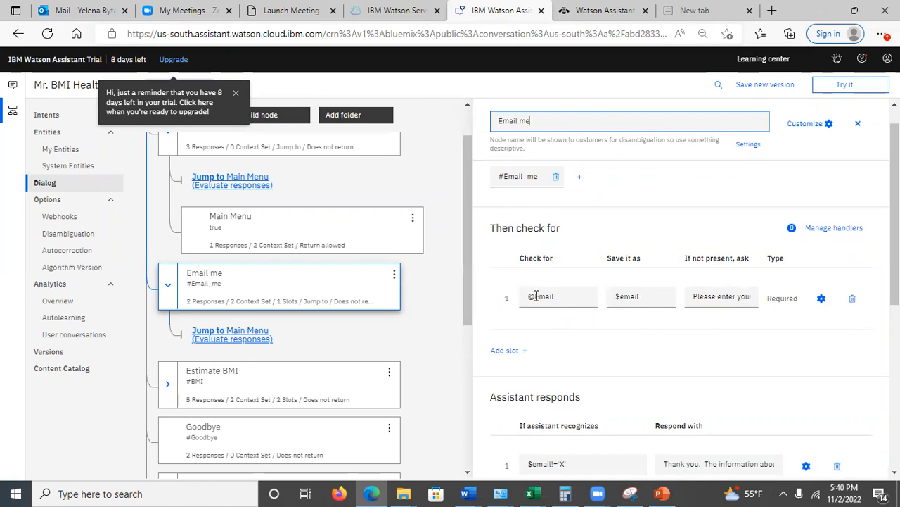
{"action": "left_click", "coordinate": [537, 296]}
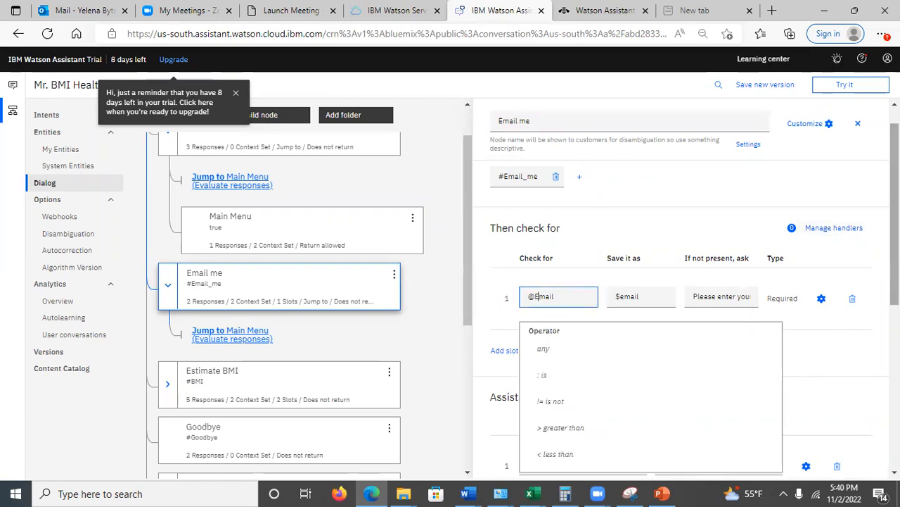
{"action": "scroll", "coordinate": [824, 232], "scroll_direction": "down", "scroll_amount": 2}
{"action": "left_click", "coordinate": [844, 286]}
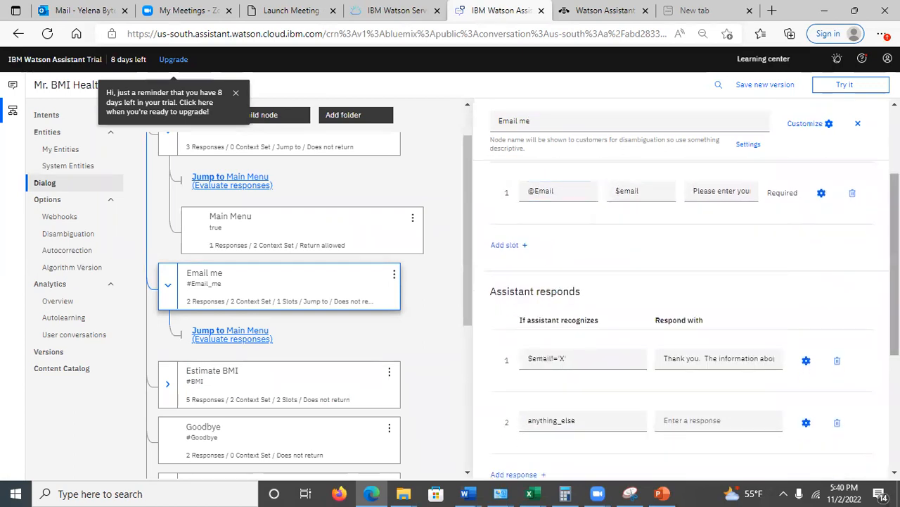
{"action": "scroll", "coordinate": [844, 286], "scroll_direction": "down", "scroll_amount": 1}
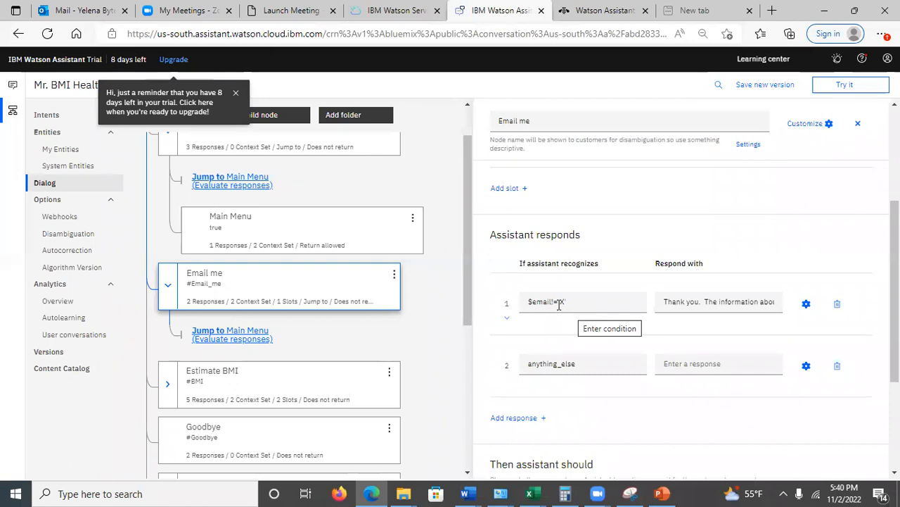
{"action": "left_click_drag", "start_coordinate": [894, 294], "coordinate": [894, 202]}
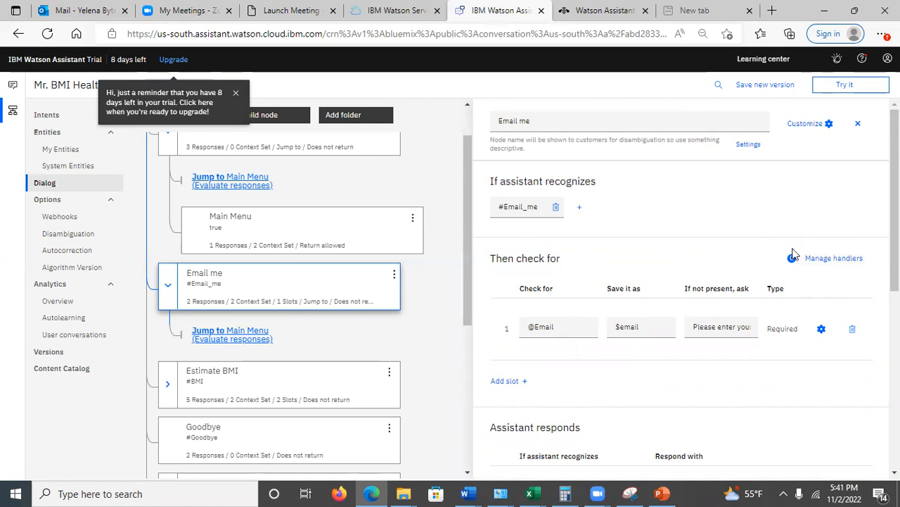
{"action": "scroll", "coordinate": [895, 211], "scroll_direction": "down", "scroll_amount": 1}
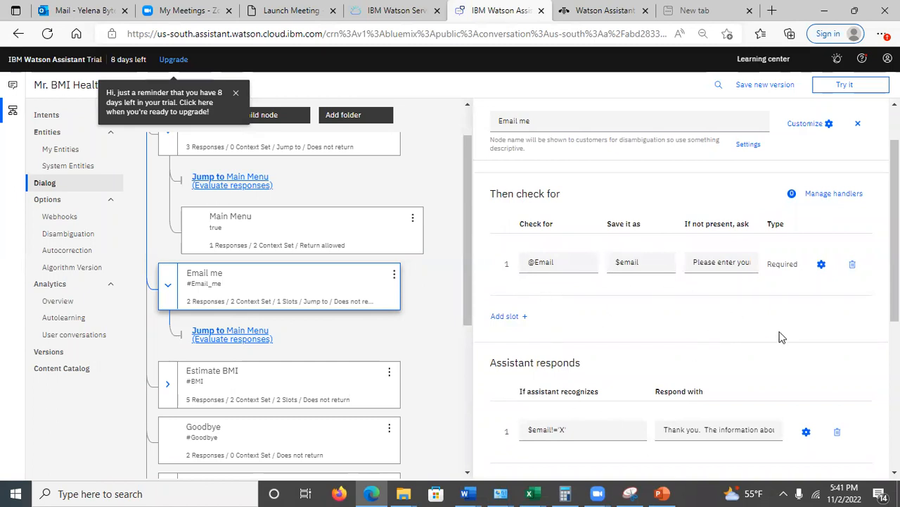
{"action": "scroll", "coordinate": [779, 337], "scroll_direction": "down", "scroll_amount": 2}
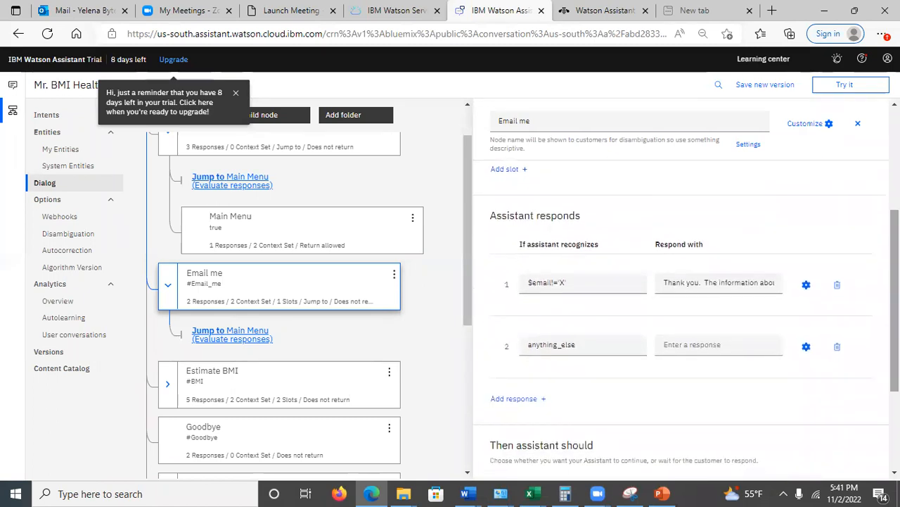
{"action": "scroll", "coordinate": [687, 316], "scroll_direction": "down", "scroll_amount": 1}
{"action": "scroll", "coordinate": [686, 316], "scroll_direction": "up", "scroll_amount": 3}
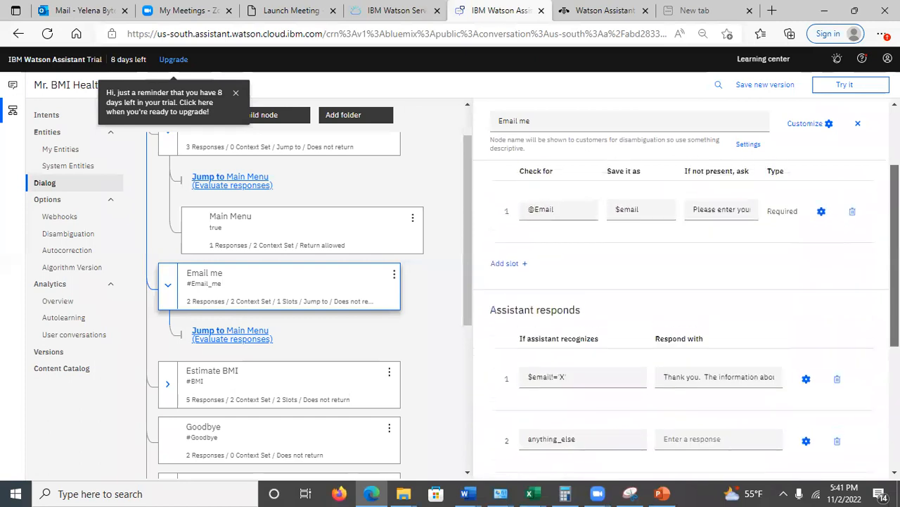
{"action": "scroll", "coordinate": [687, 317], "scroll_direction": "up", "scroll_amount": 2}
{"action": "left_click", "coordinate": [821, 330]}
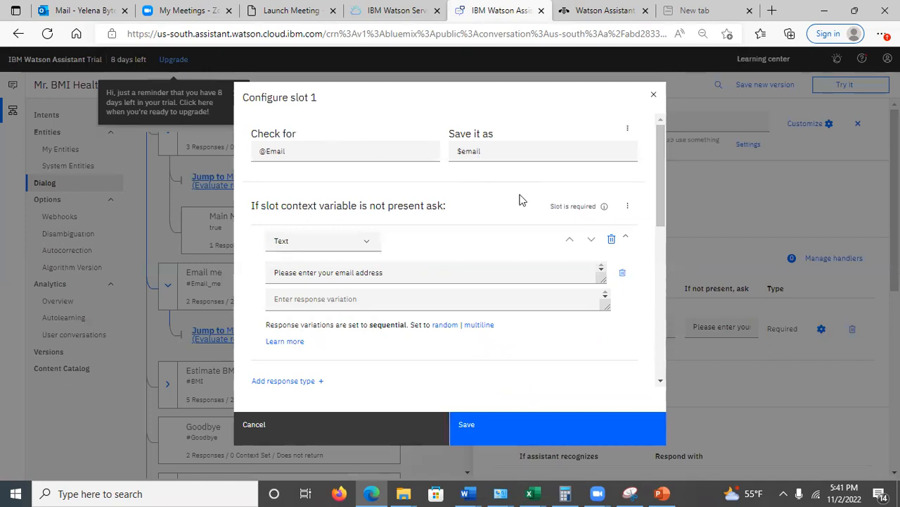
{"action": "left_click_drag", "start_coordinate": [660, 204], "coordinate": [672, 357]}
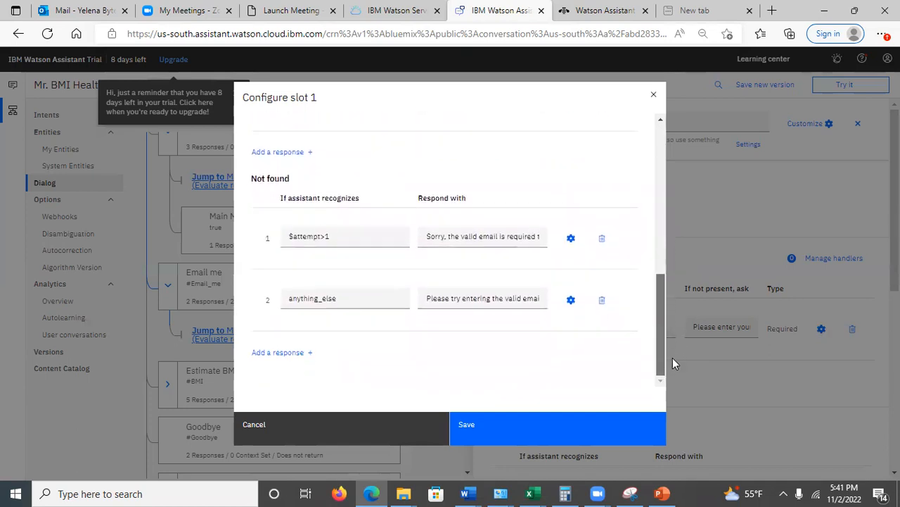
{"action": "left_click", "coordinate": [310, 236]}
{"action": "left_click", "coordinate": [345, 215]}
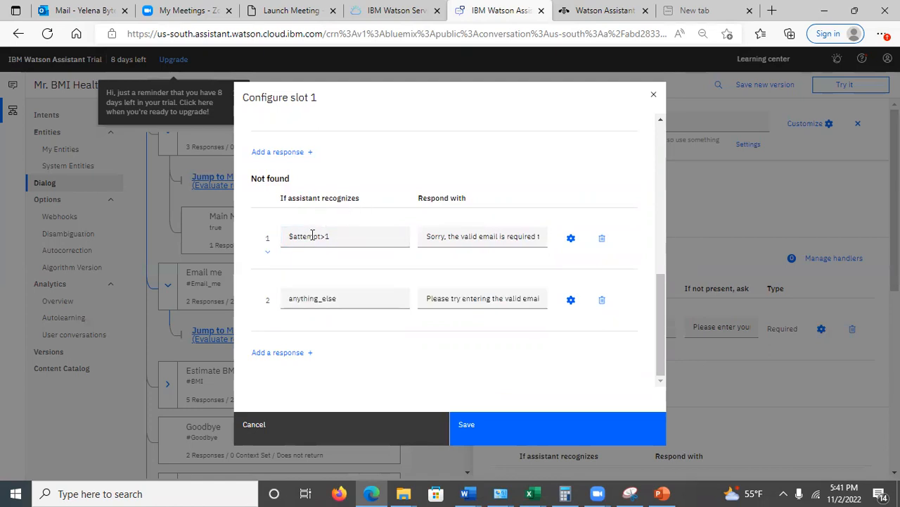
{"action": "left_click", "coordinate": [325, 237]}
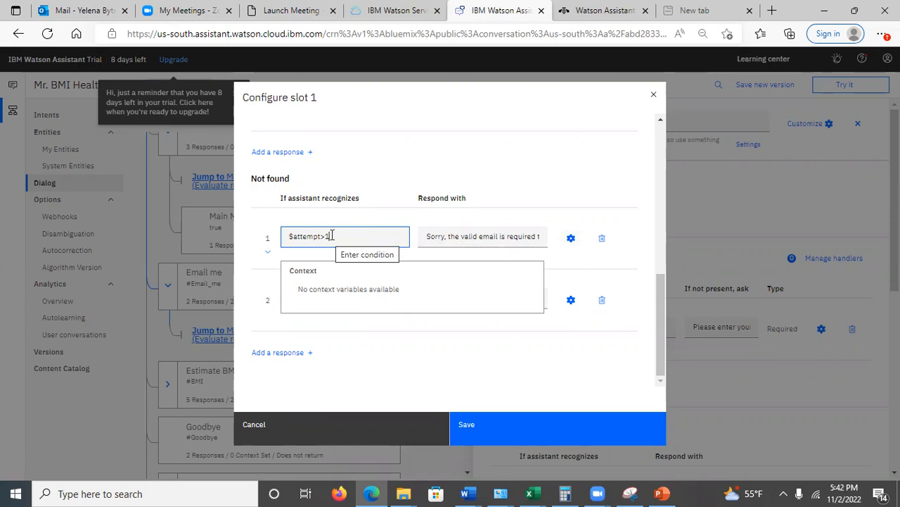
{"action": "left_click", "coordinate": [429, 237]}
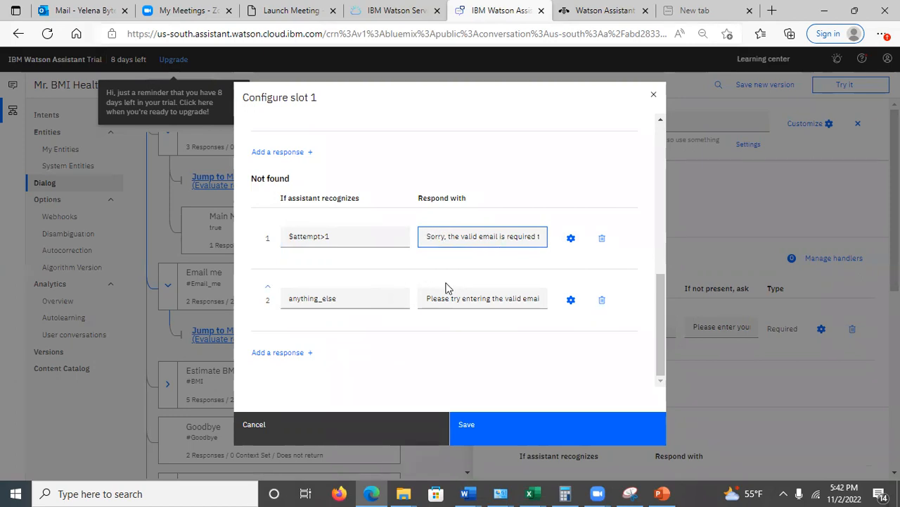
{"action": "left_click", "coordinate": [467, 297]}
{"action": "left_click_drag", "start_coordinate": [468, 296], "coordinate": [532, 298]}
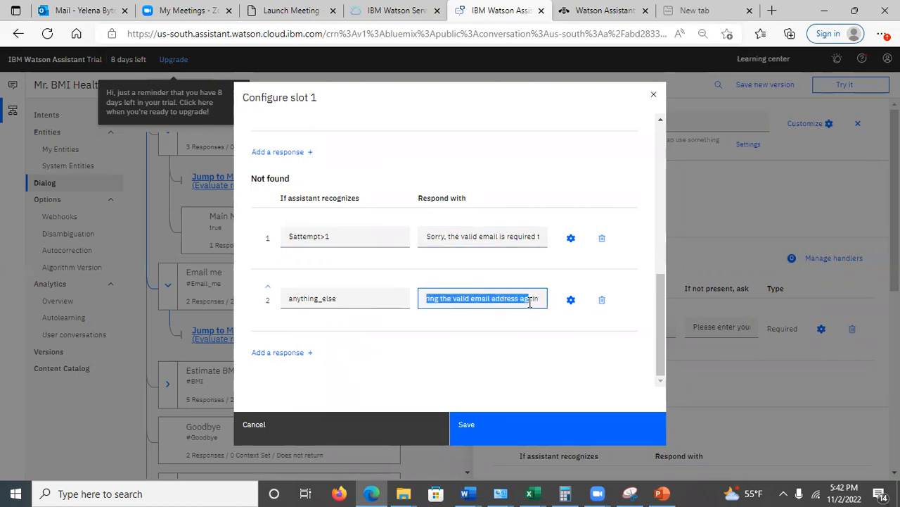
{"action": "left_click", "coordinate": [456, 297]}
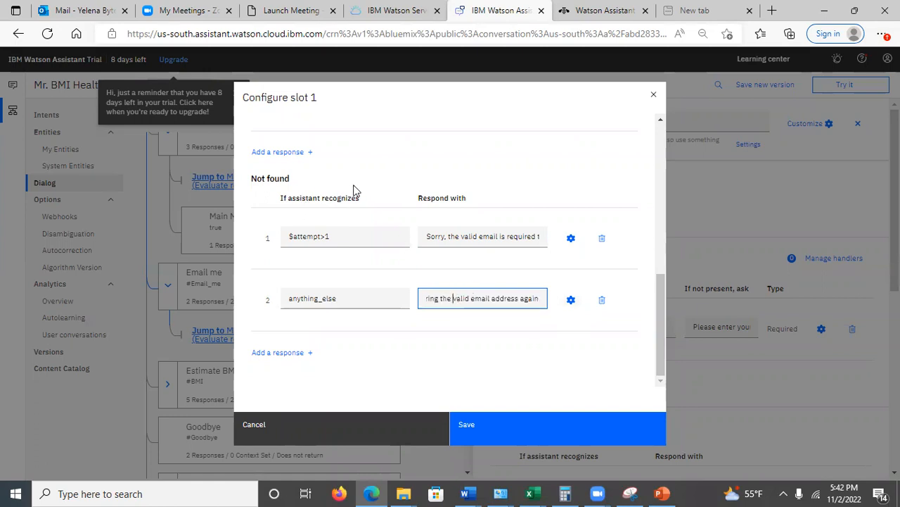
Open the handler for the $attempt>1 condition and examine its $email and $attempt context variables
{"action": "left_click", "coordinate": [571, 240]}
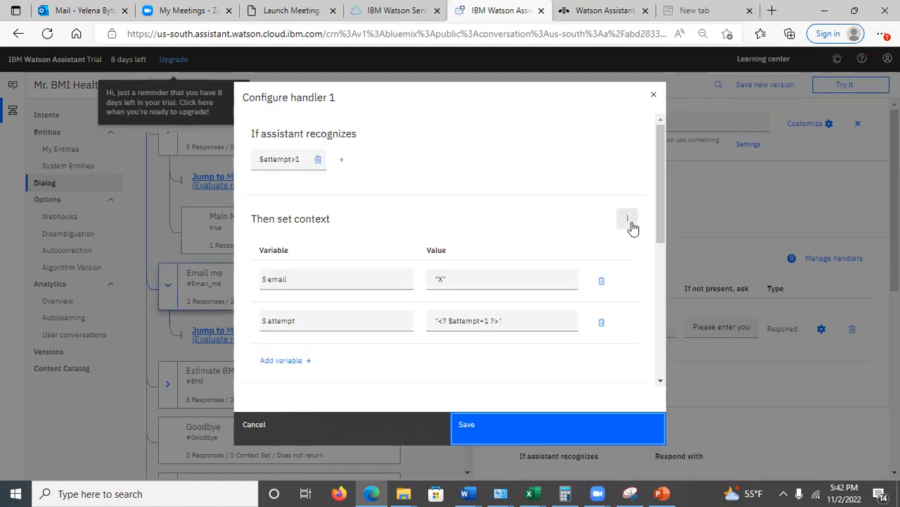
{"action": "scroll", "coordinate": [662, 205], "scroll_direction": "down", "scroll_amount": 1}
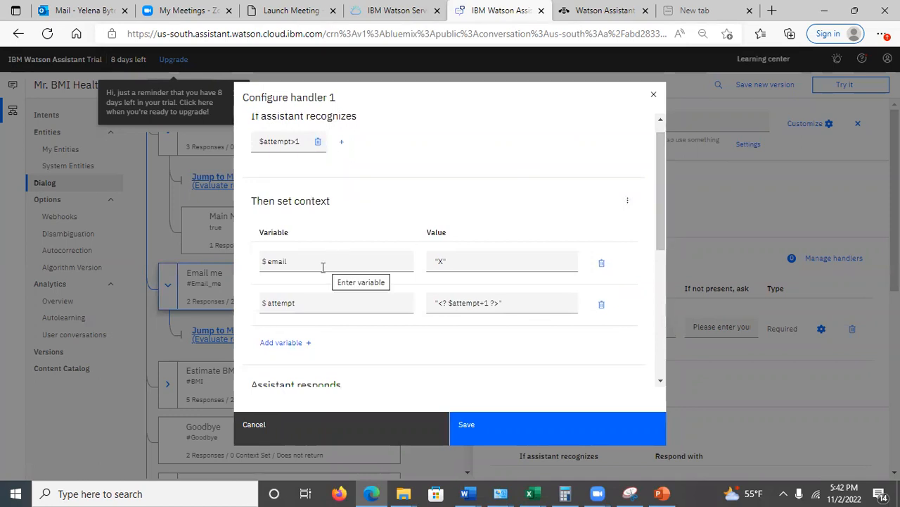
{"action": "left_click", "coordinate": [453, 264]}
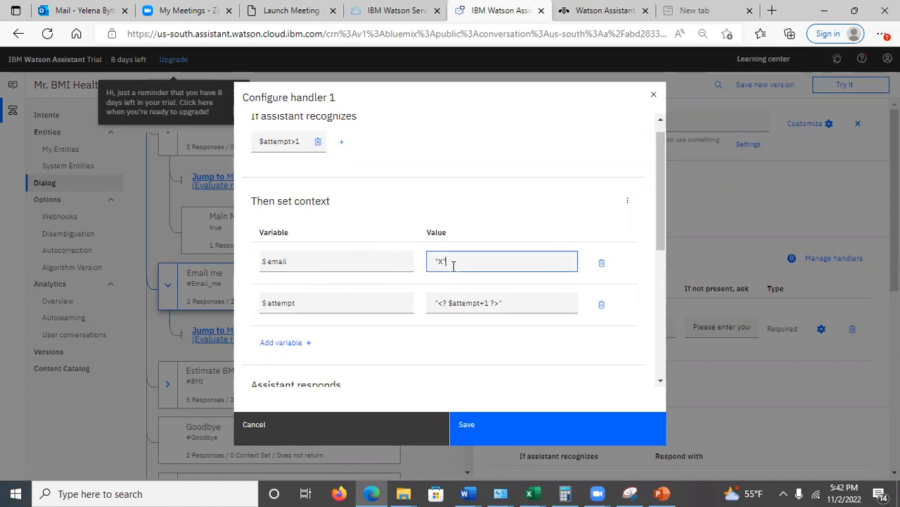
{"action": "left_click", "coordinate": [463, 302]}
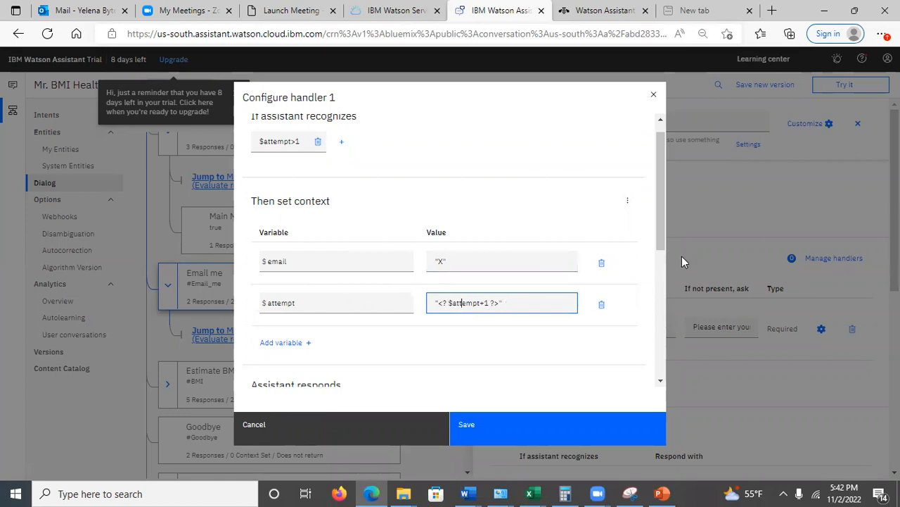
{"action": "left_click_drag", "start_coordinate": [659, 234], "coordinate": [623, 167]}
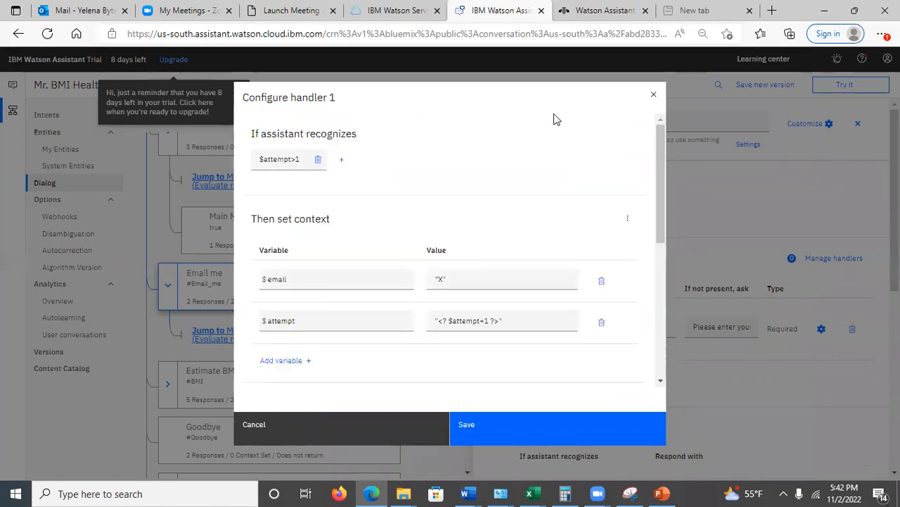
Open the Not found handler for the anything_else condition, examine its $attempt context variable, and leave it without saving
{"action": "left_click", "coordinate": [648, 97]}
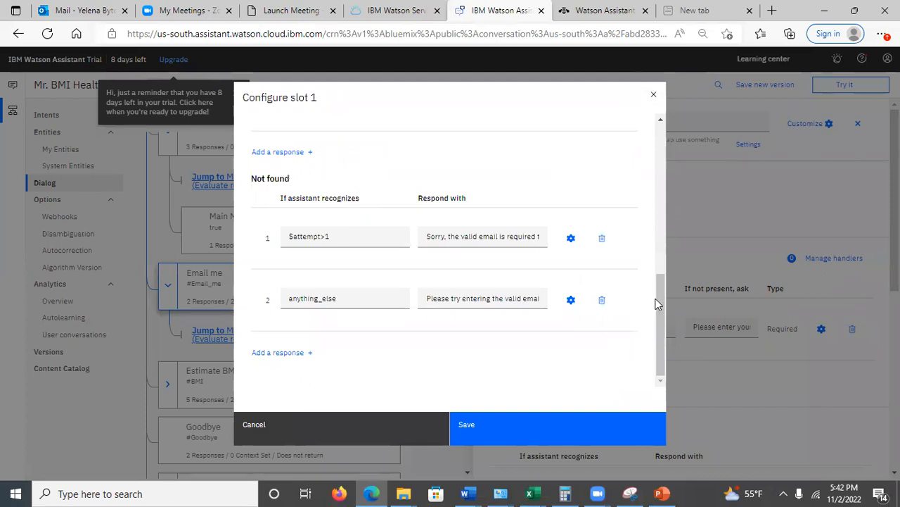
{"action": "mouse_move", "coordinate": [661, 294]}
{"action": "left_mouse_down"}
{"action": "mouse_move", "coordinate": [652, 140]}
{"action": "mouse_move", "coordinate": [667, 305]}
{"action": "left_mouse_up"}
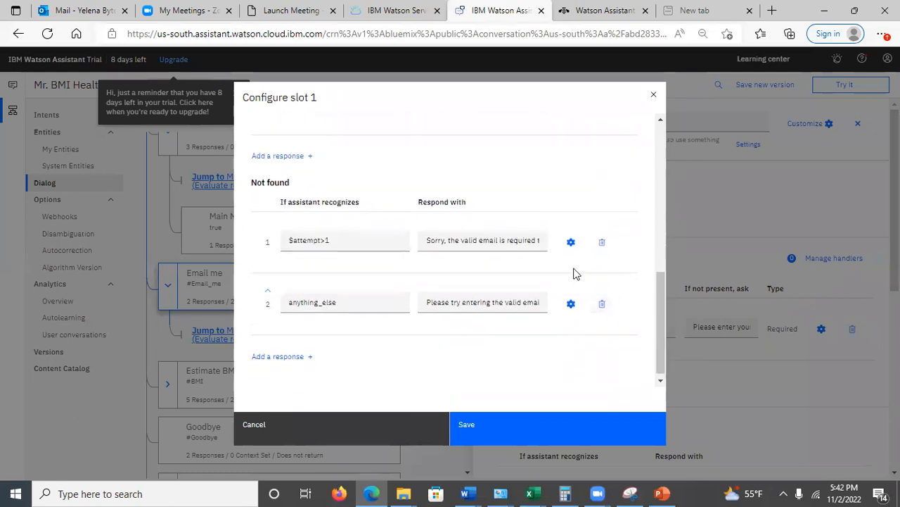
{"action": "left_click", "coordinate": [571, 304]}
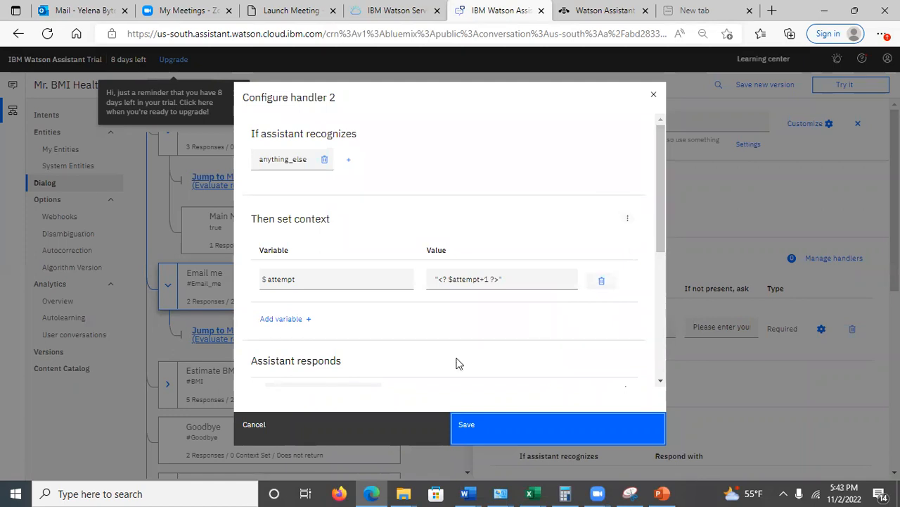
{"action": "left_click", "coordinate": [354, 428]}
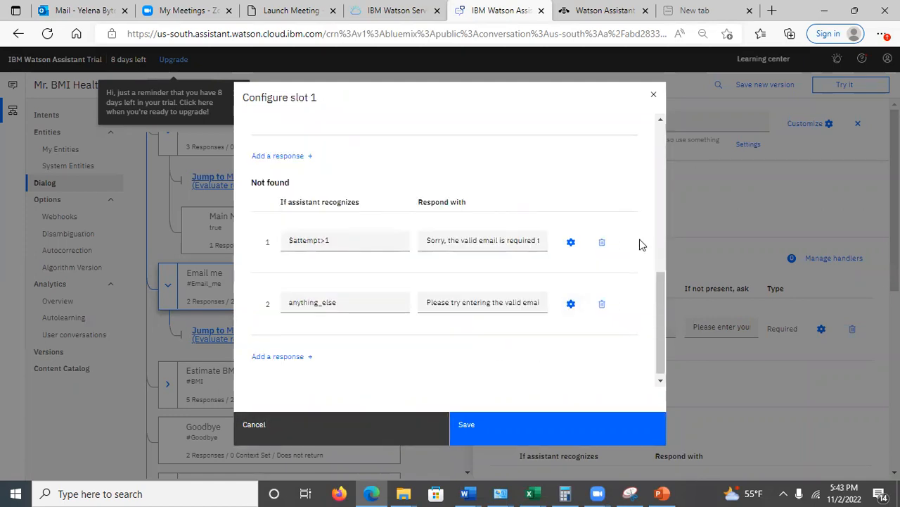
Reopen the $attempt>1 handler to review its $email and $attempt context variables, and close it without saving
{"action": "left_click", "coordinate": [571, 242]}
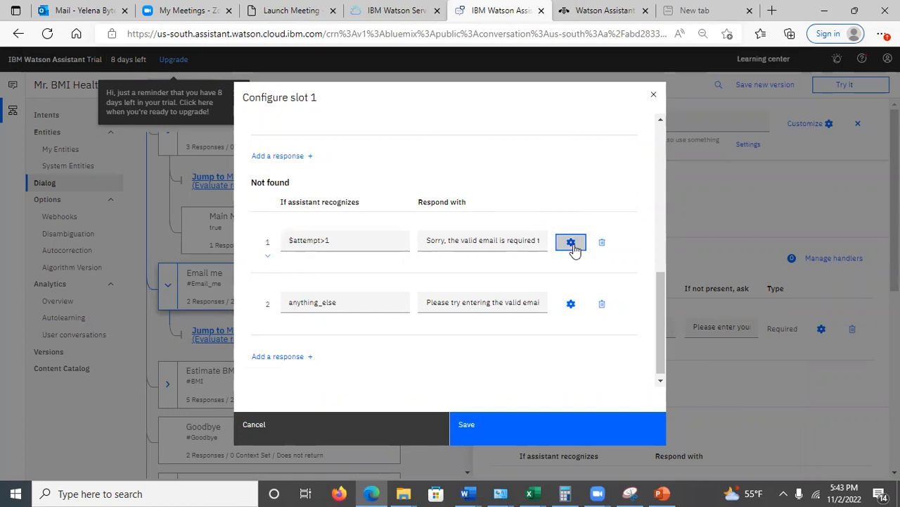
{"action": "left_click_drag", "start_coordinate": [662, 210], "coordinate": [671, 182]}
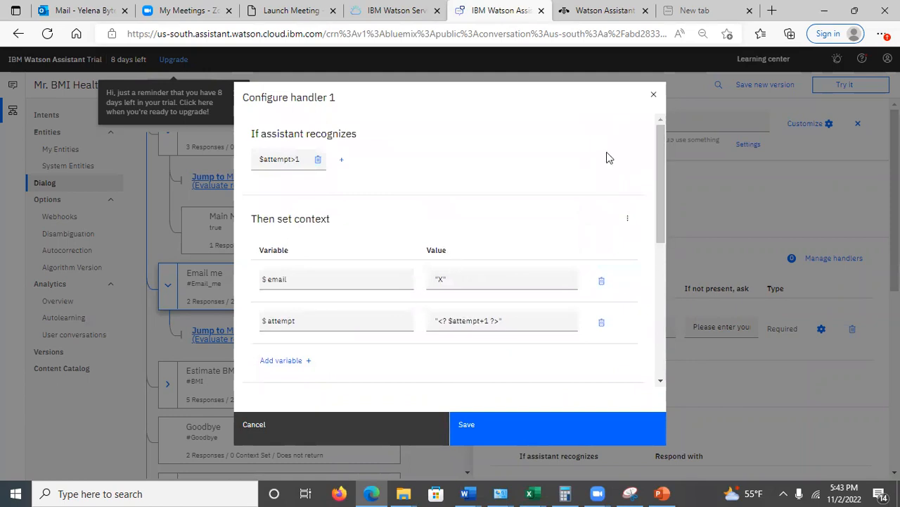
{"action": "left_click", "coordinate": [655, 95]}
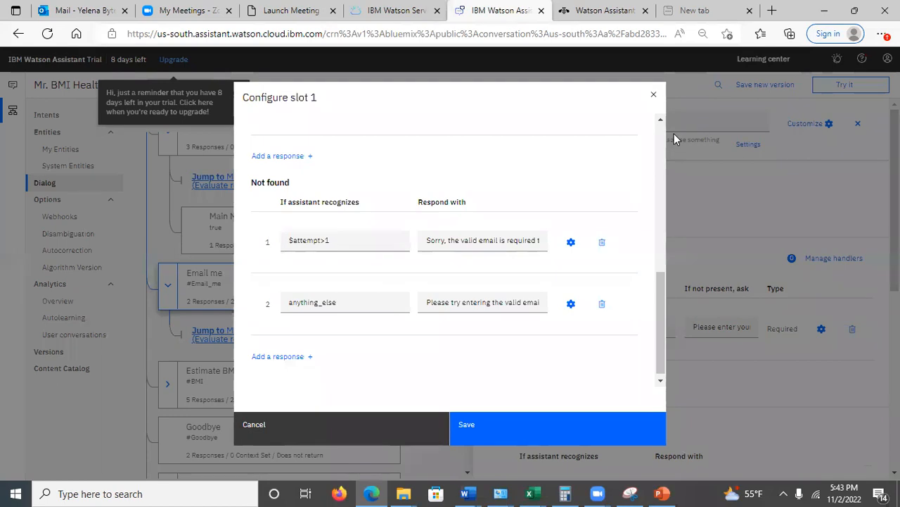
{"action": "left_click", "coordinate": [653, 95]}
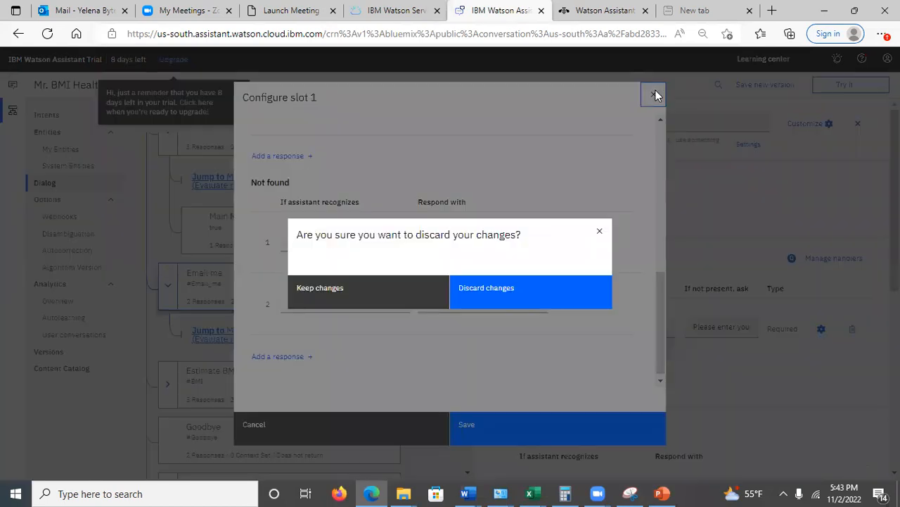
{"action": "left_click", "coordinate": [456, 288]}
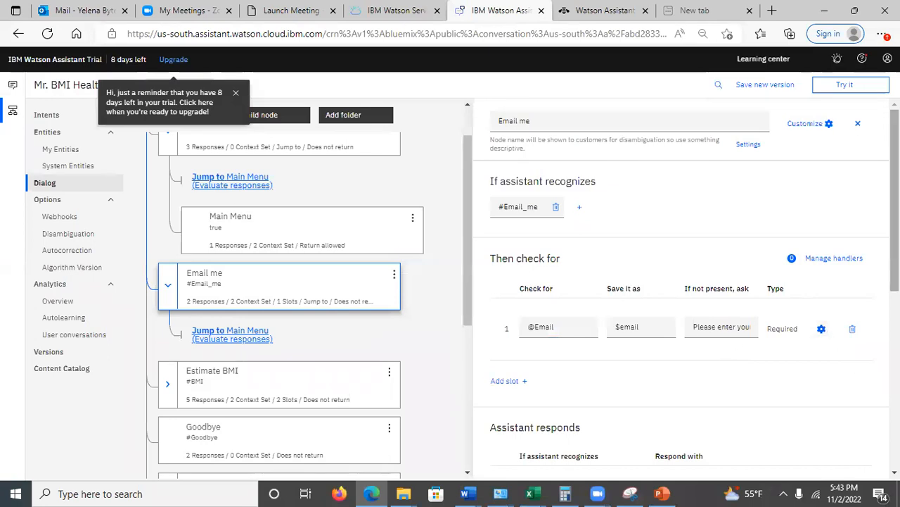
{"action": "scroll", "coordinate": [719, 336], "scroll_direction": "down", "scroll_amount": 2}
{"action": "scroll", "coordinate": [720, 336], "scroll_direction": "down", "scroll_amount": 3}
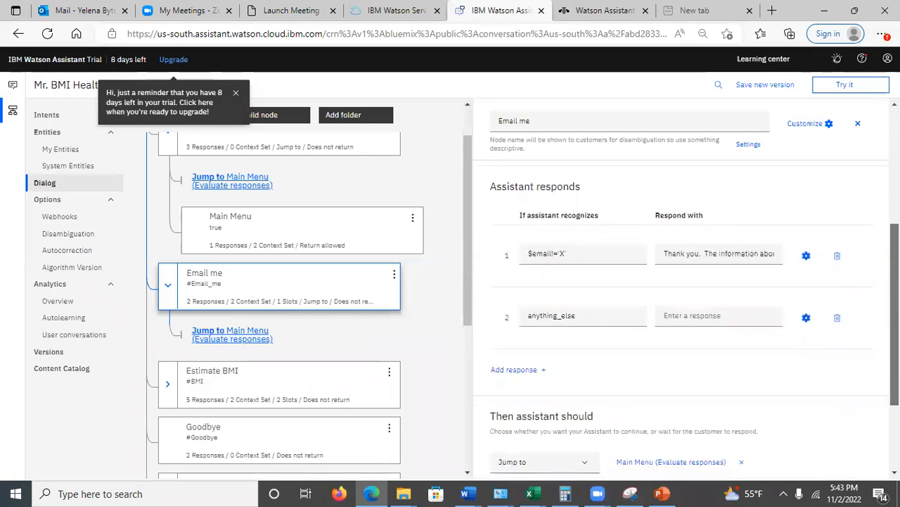
{"action": "scroll", "coordinate": [544, 447], "scroll_direction": "up", "scroll_amount": 2}
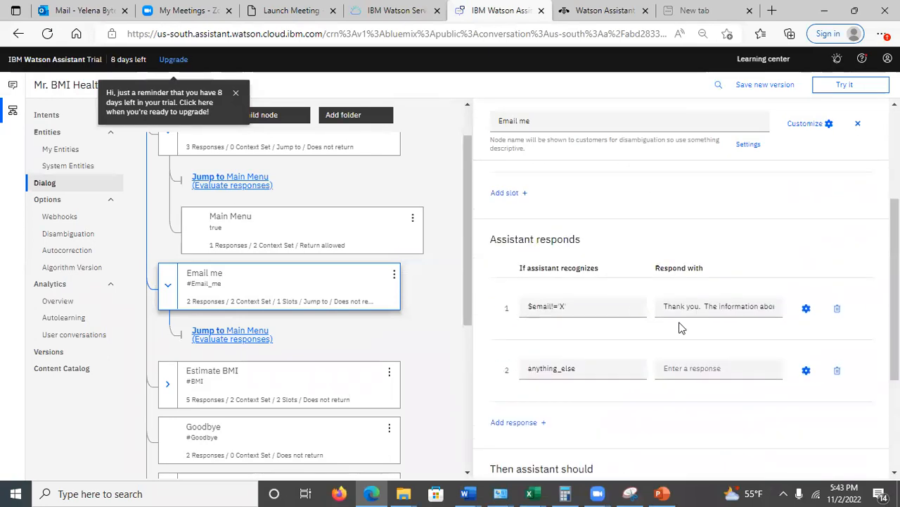
{"action": "left_click", "coordinate": [661, 493]}
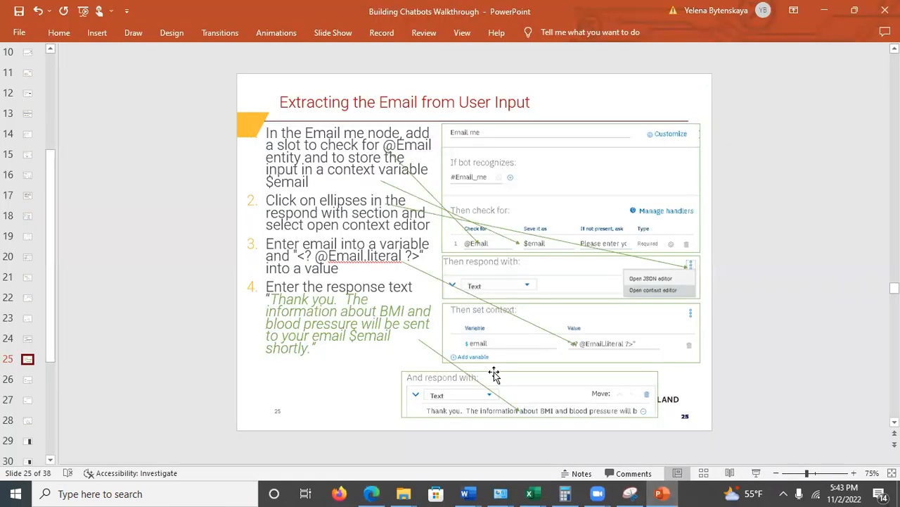
{"action": "left_click", "coordinate": [26, 382]}
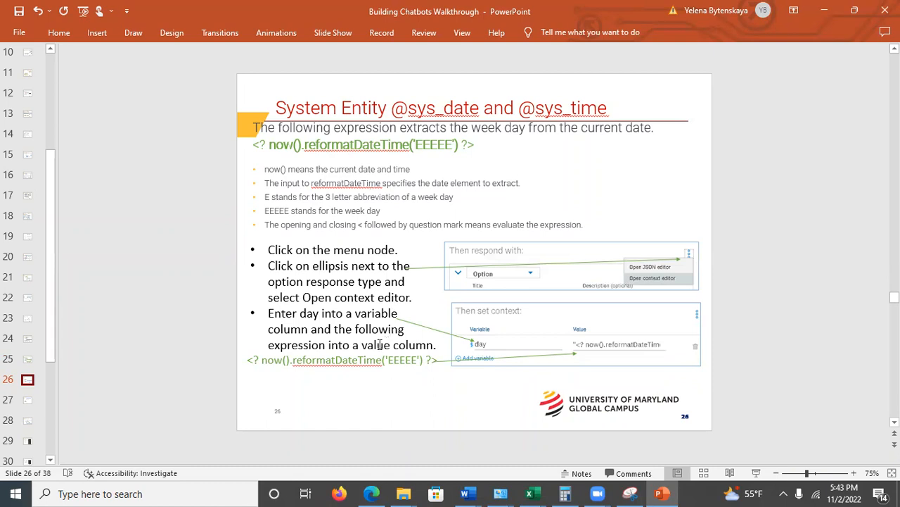
{"action": "left_click", "coordinate": [28, 401]}
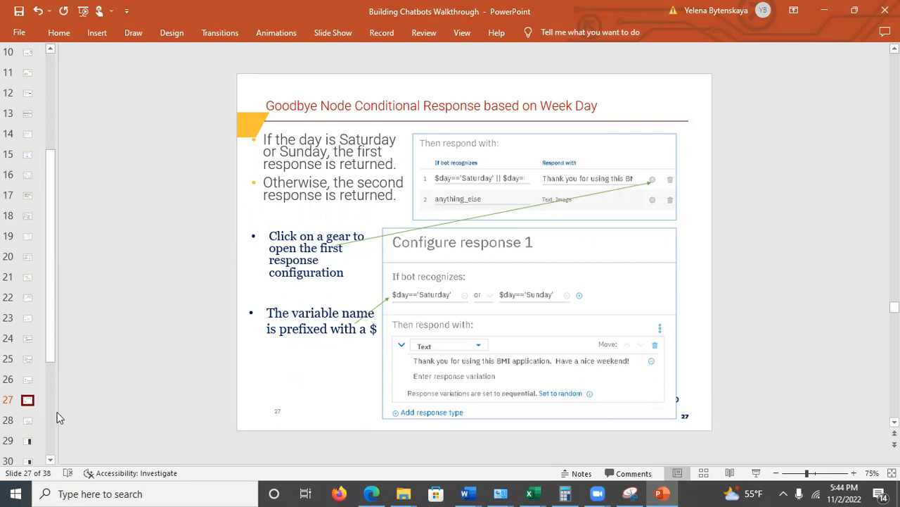
{"action": "left_click", "coordinate": [29, 420]}
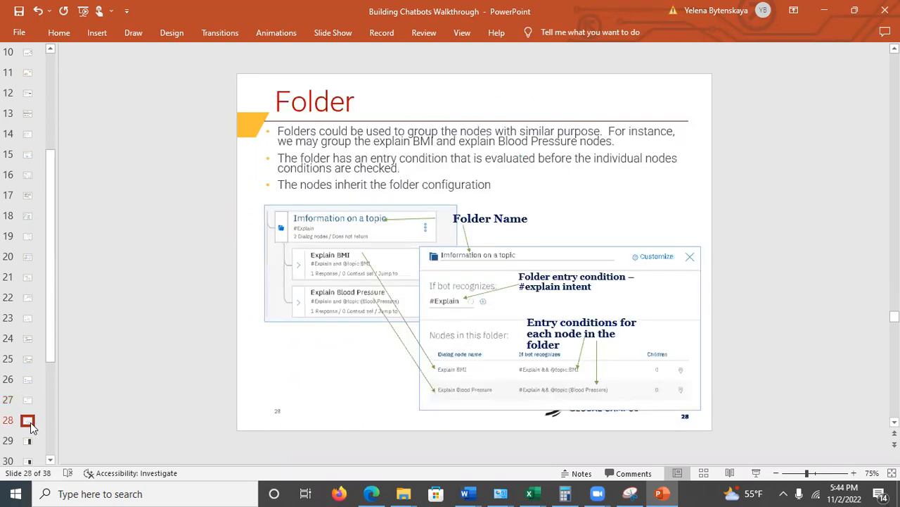
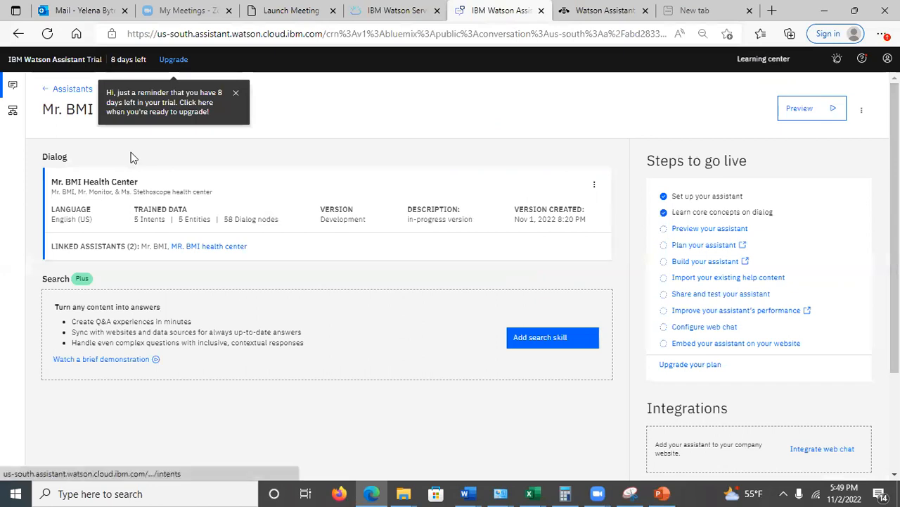
Open the Mr. BMI Health Center skill's Analytics Overview and review this week's conversation totals and containment section
{"action": "left_click", "coordinate": [11, 112]}
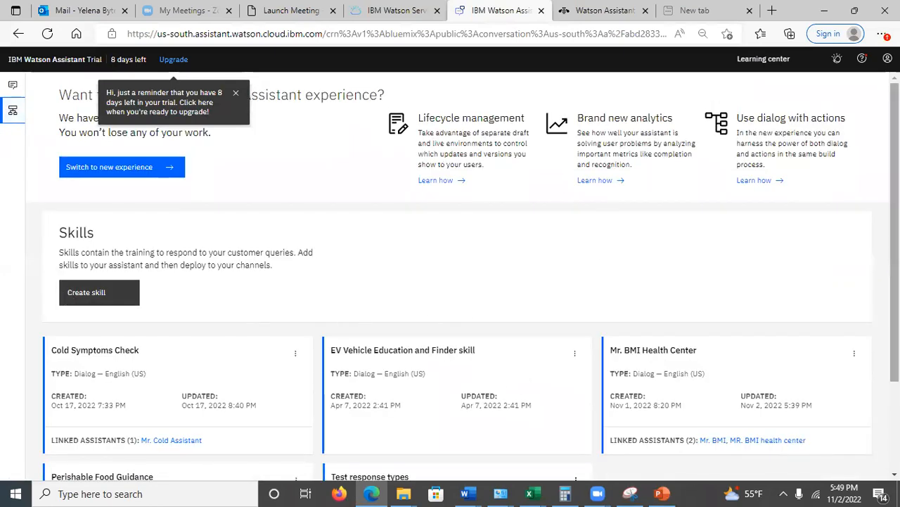
{"action": "left_click", "coordinate": [720, 384]}
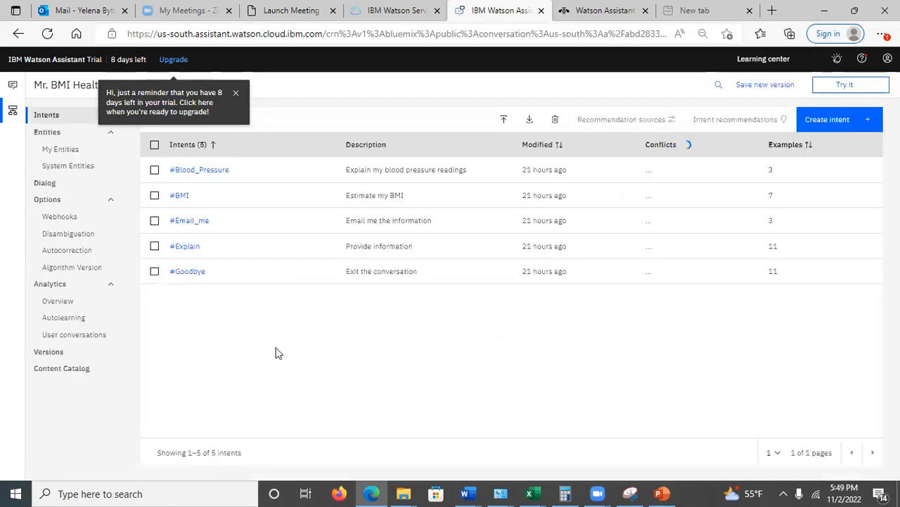
{"action": "left_click", "coordinate": [59, 302]}
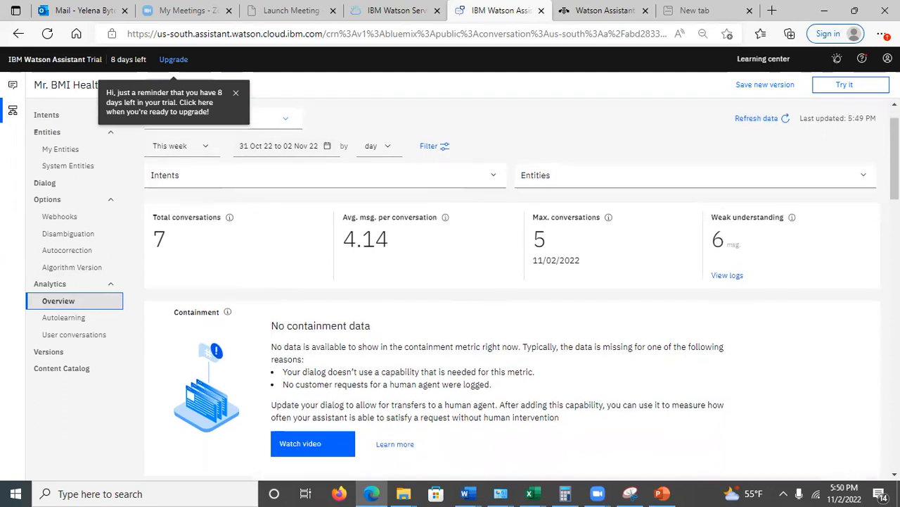
{"action": "scroll", "coordinate": [764, 287], "scroll_direction": "down", "scroll_amount": 5}
{"action": "scroll", "coordinate": [878, 162], "scroll_direction": "up", "scroll_amount": 2}
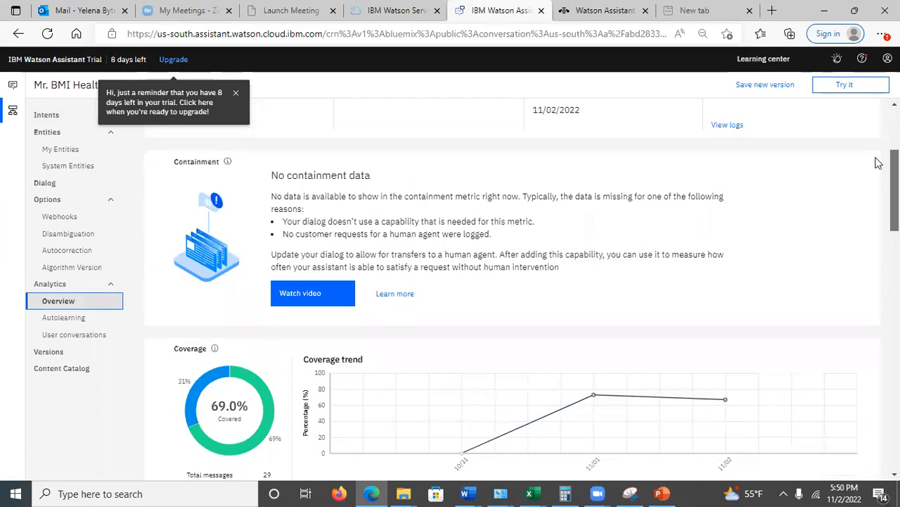
Examine the overview's coverage charts, active users, average conversations per user, and the top intents and entities
{"action": "scroll", "coordinate": [878, 163], "scroll_direction": "down", "scroll_amount": 2}
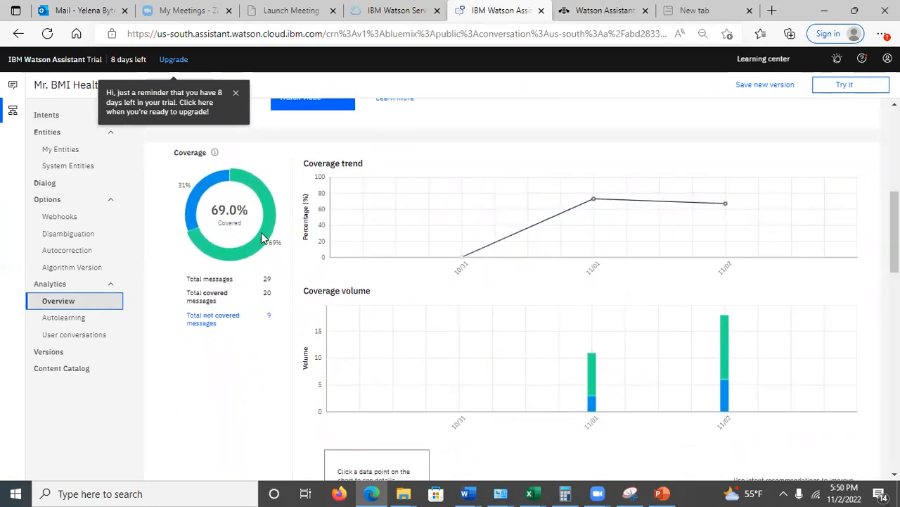
{"action": "mouse_move", "coordinate": [254, 253]}
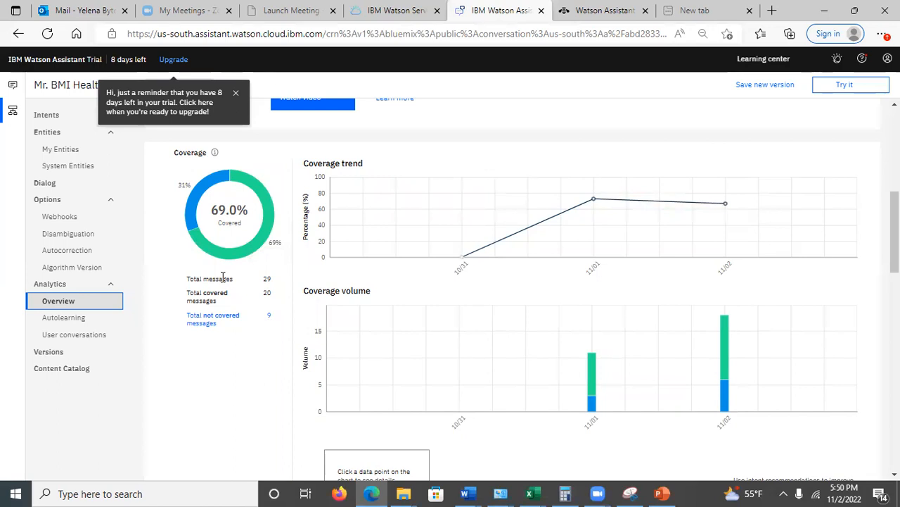
{"action": "left_click_drag", "start_coordinate": [894, 218], "coordinate": [894, 374]}
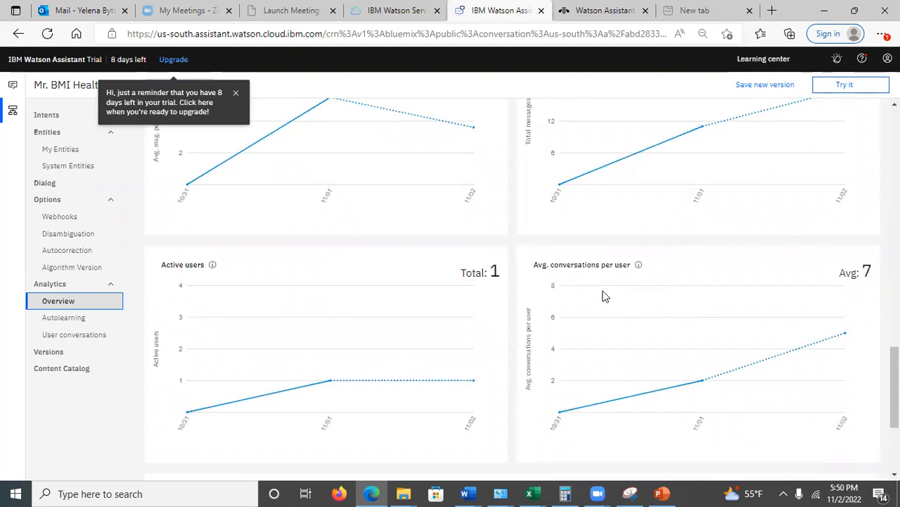
{"action": "left_click_drag", "start_coordinate": [894, 387], "coordinate": [894, 427]}
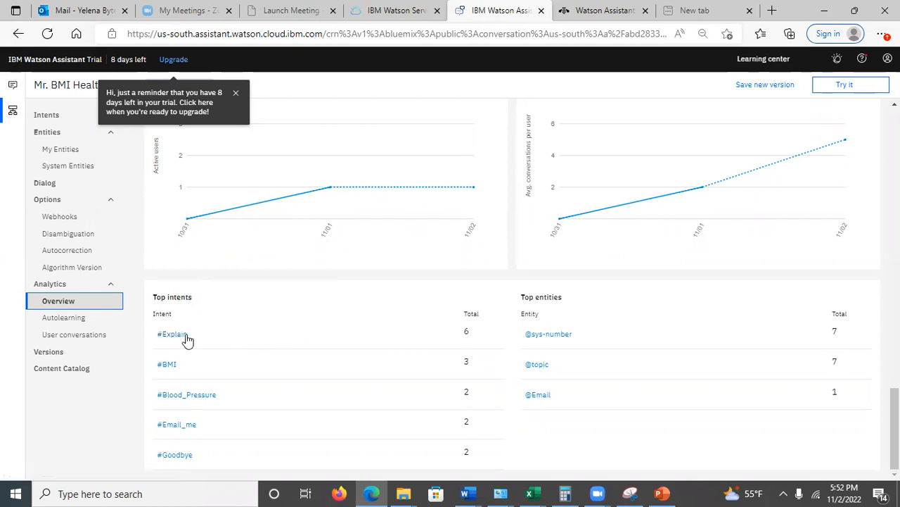
{"action": "left_click", "coordinate": [393, 341]}
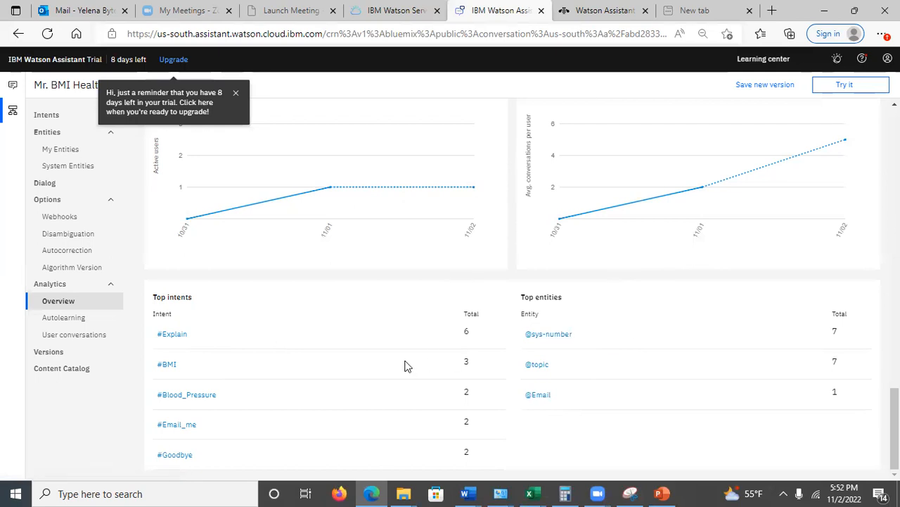
Open the logs for the weak understanding metric and review the listed irrelevant user messages
{"action": "scroll", "coordinate": [871, 264], "scroll_direction": "up", "scroll_amount": 1}
{"action": "scroll", "coordinate": [871, 264], "scroll_direction": "up", "scroll_amount": 10}
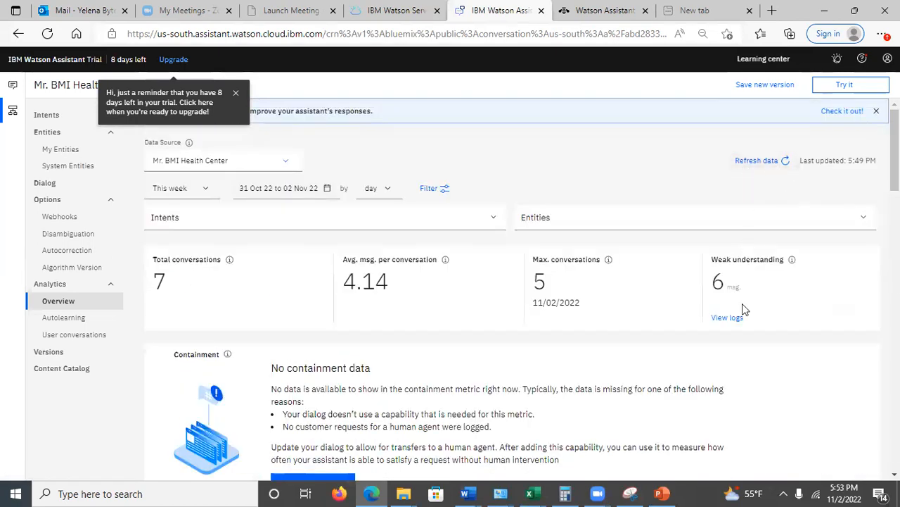
{"action": "left_click", "coordinate": [729, 318]}
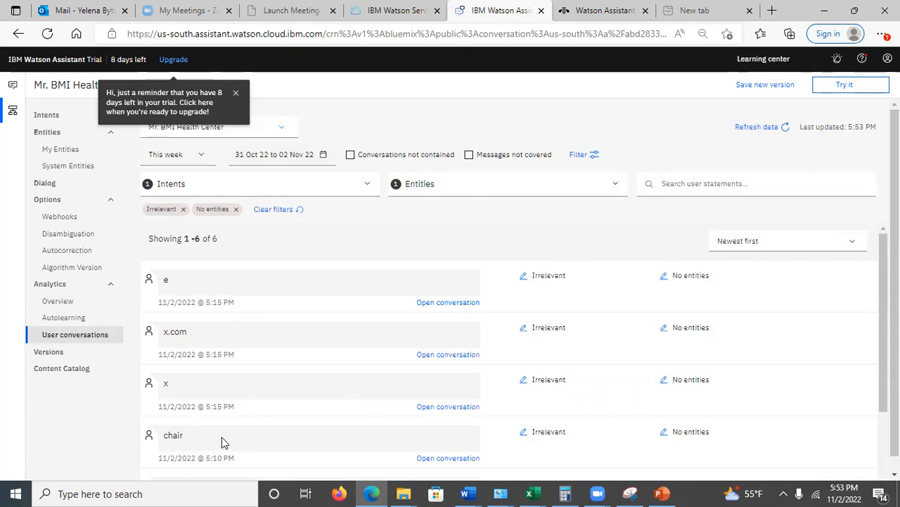
{"action": "left_click_drag", "start_coordinate": [895, 345], "coordinate": [894, 358]}
{"action": "left_click_drag", "start_coordinate": [884, 303], "coordinate": [884, 374]}
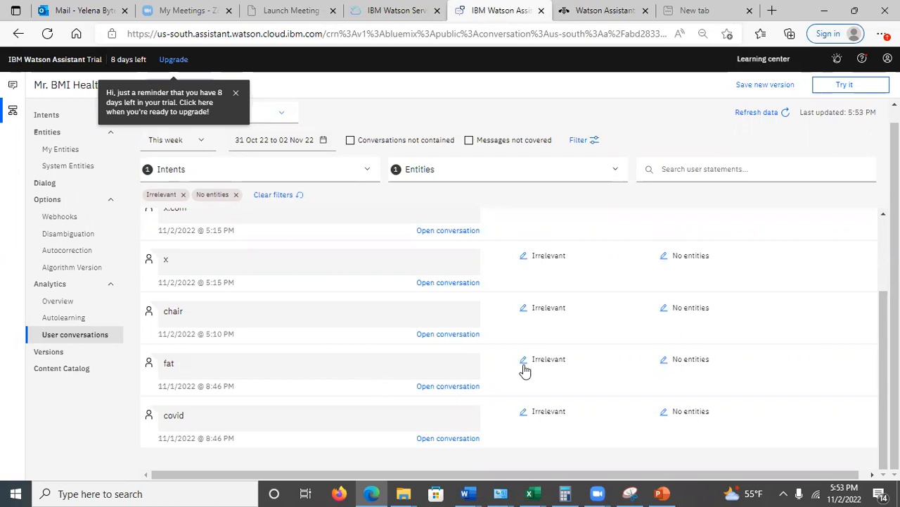
Open the conversation containing the message "fat", assign that message to the #BMI intent, and save the training
{"action": "left_click", "coordinate": [450, 386]}
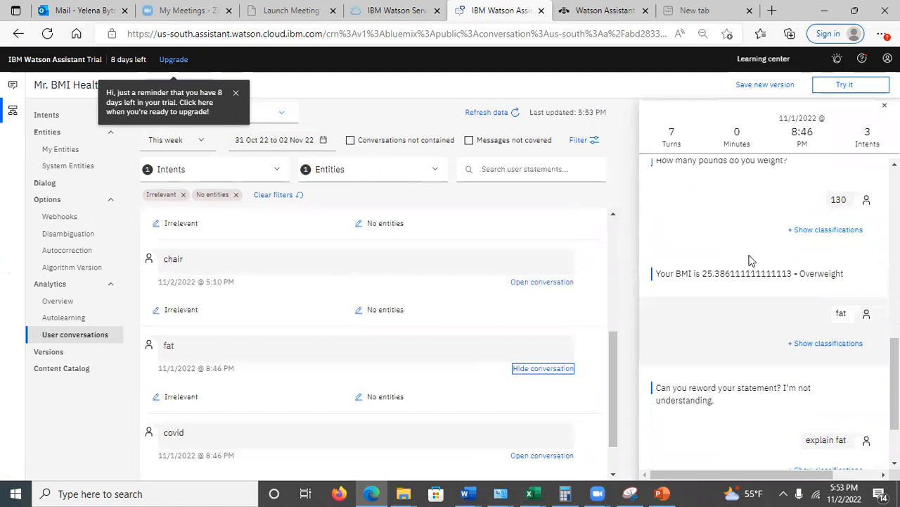
{"action": "left_click", "coordinate": [837, 347]}
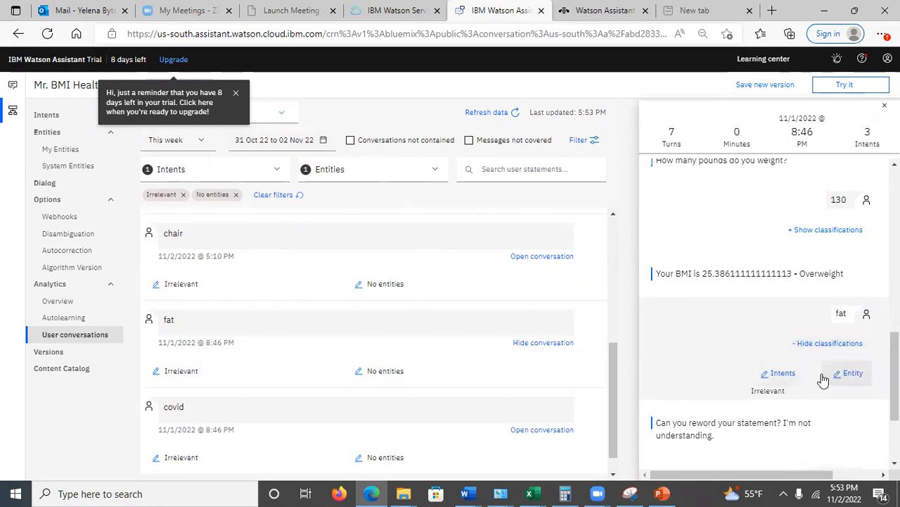
{"action": "left_click", "coordinate": [791, 378]}
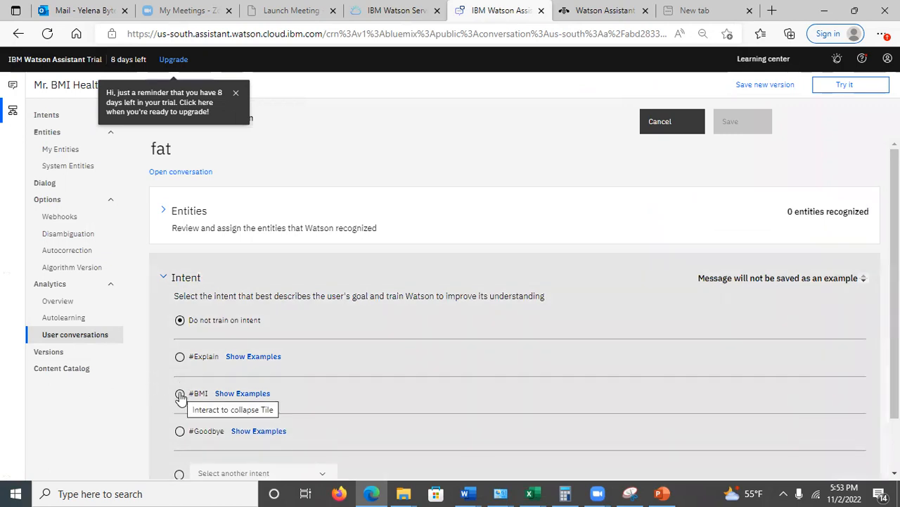
{"action": "left_click", "coordinate": [180, 395]}
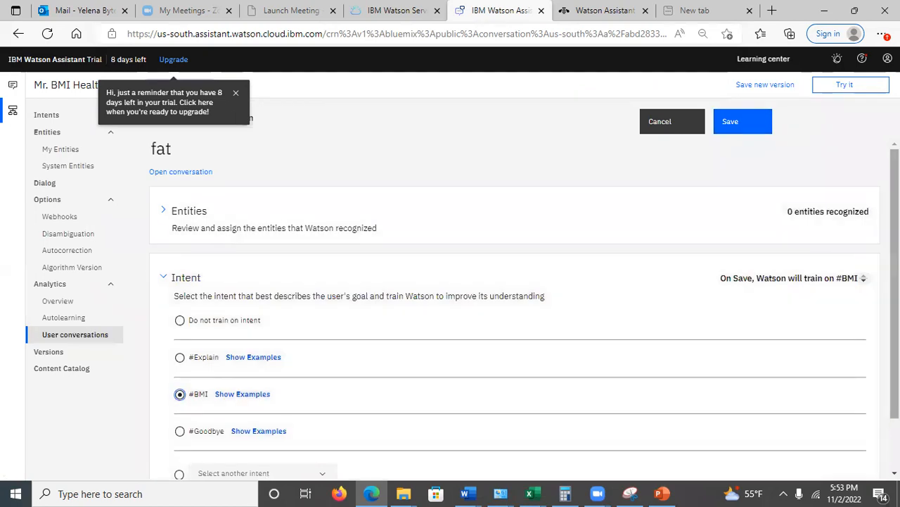
{"action": "left_click_drag", "start_coordinate": [895, 234], "coordinate": [895, 283]}
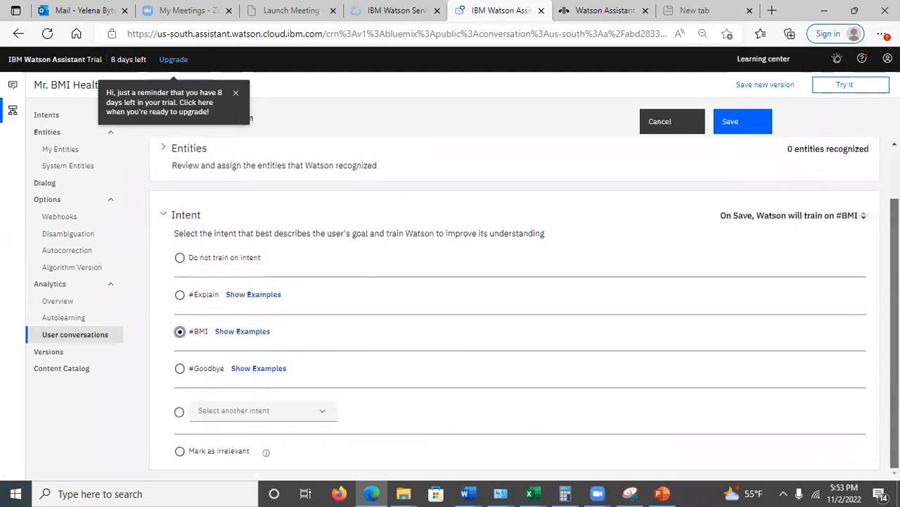
{"action": "scroll", "coordinate": [895, 283], "scroll_direction": "up", "scroll_amount": 1}
{"action": "left_click", "coordinate": [744, 125]}
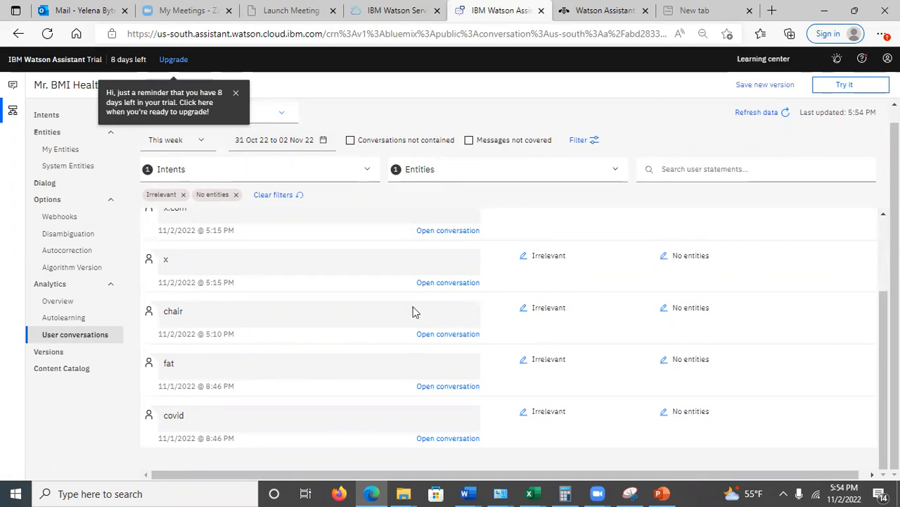
Switch to the web chat preview, reload it, reopen the chat, and send the message "fat" to test the training
{"action": "left_click", "coordinate": [604, 11]}
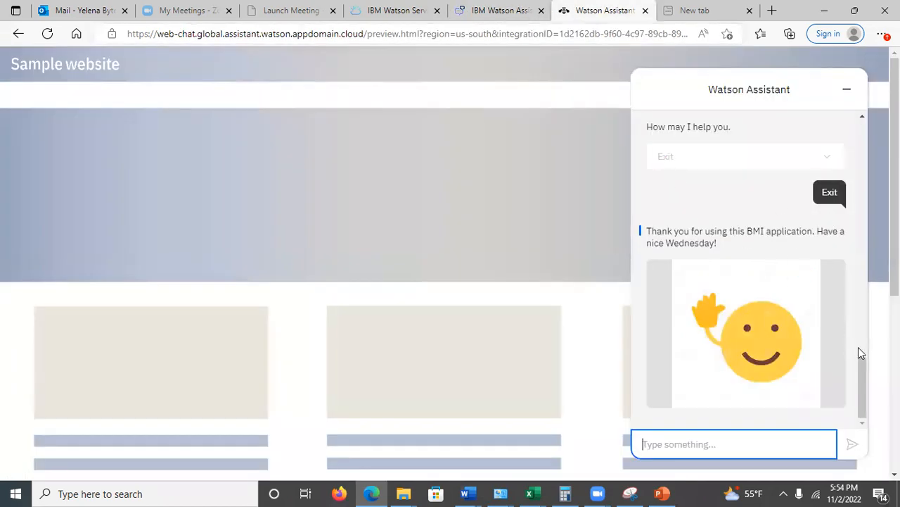
{"action": "left_click", "coordinate": [47, 33]}
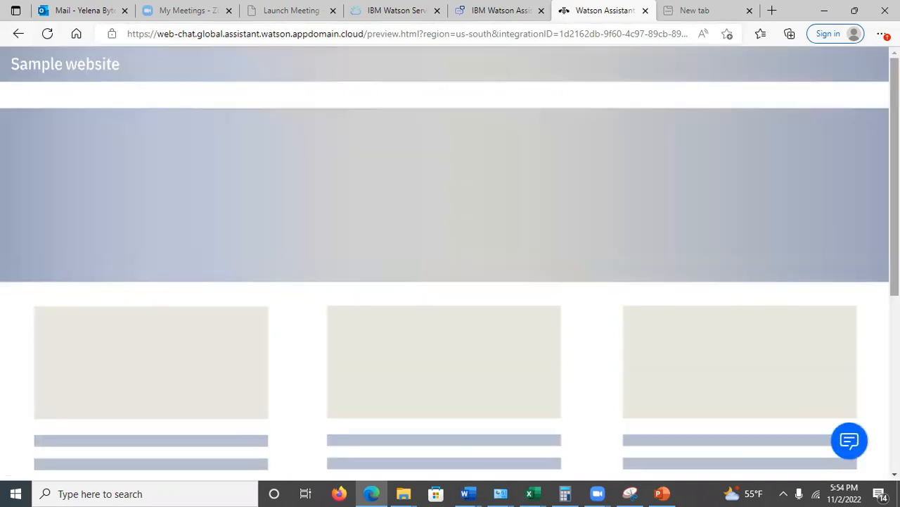
{"action": "left_click", "coordinate": [849, 440]}
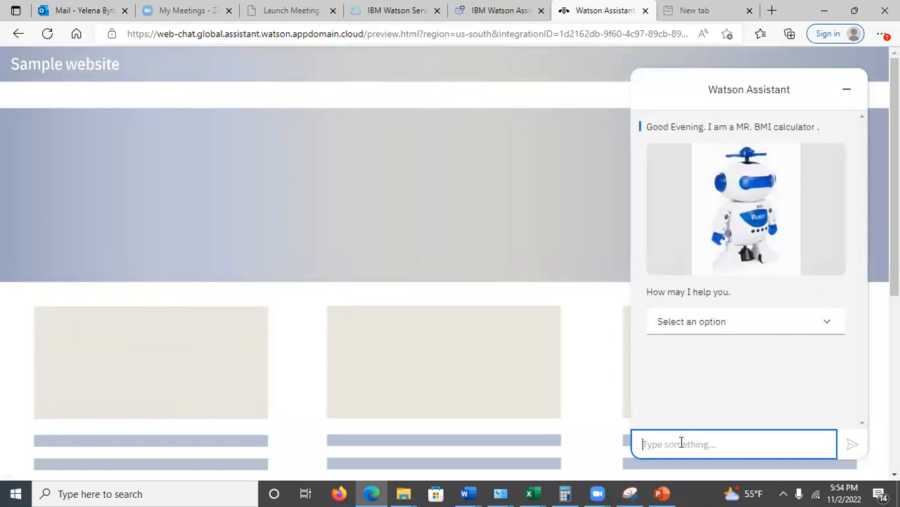
{"action": "type", "text": "fat"}
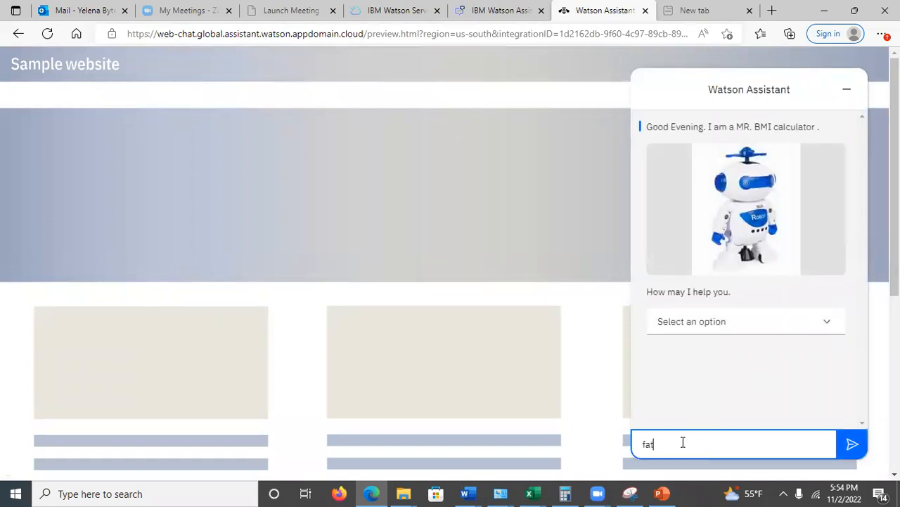
{"action": "key", "text": "Return"}
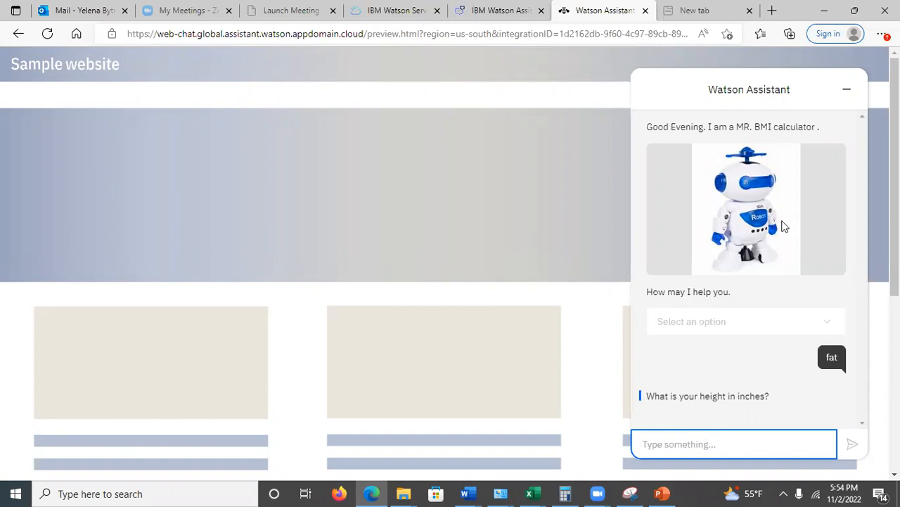
{"action": "left_click_drag", "start_coordinate": [850, 96], "coordinate": [543, 315]}
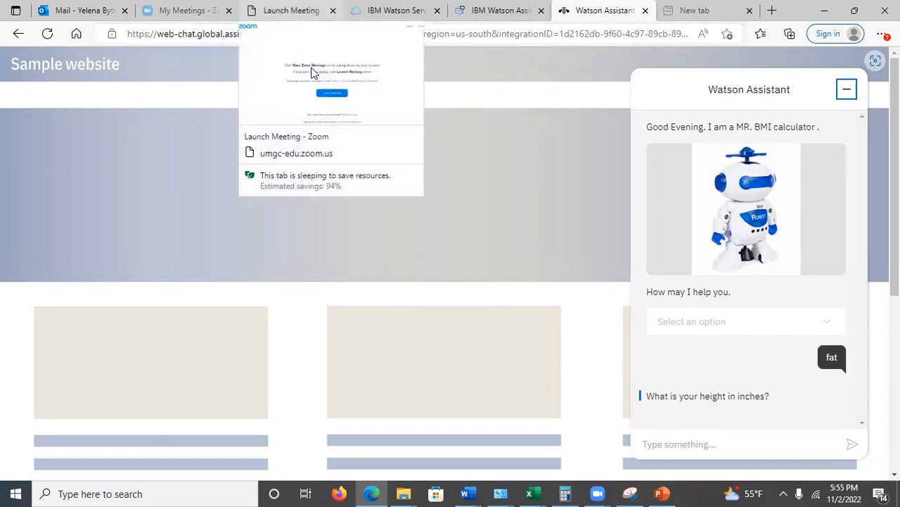
{"action": "left_click", "coordinate": [314, 73]}
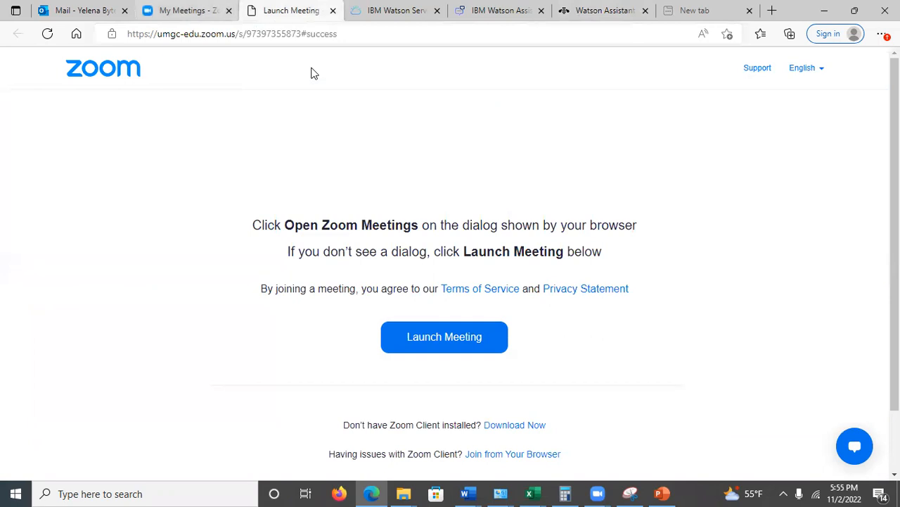
{"action": "left_click", "coordinate": [397, 11]}
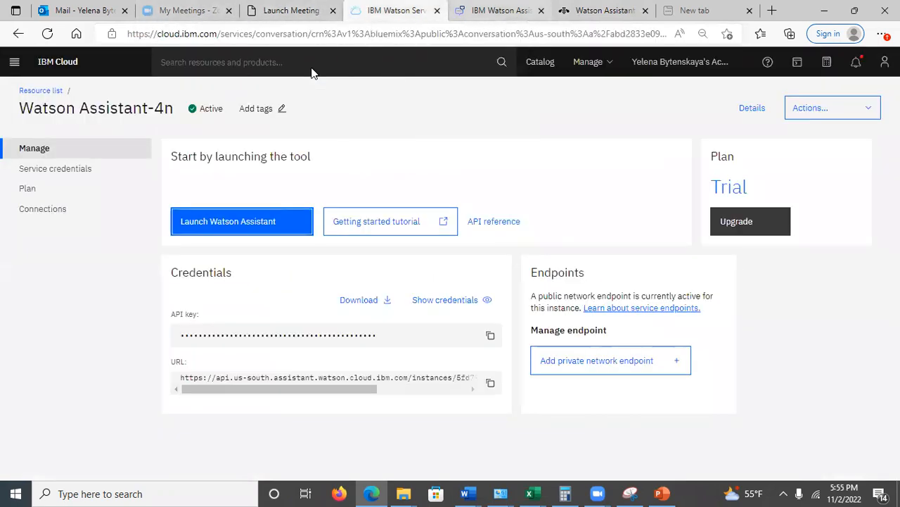
{"action": "left_click", "coordinate": [501, 10]}
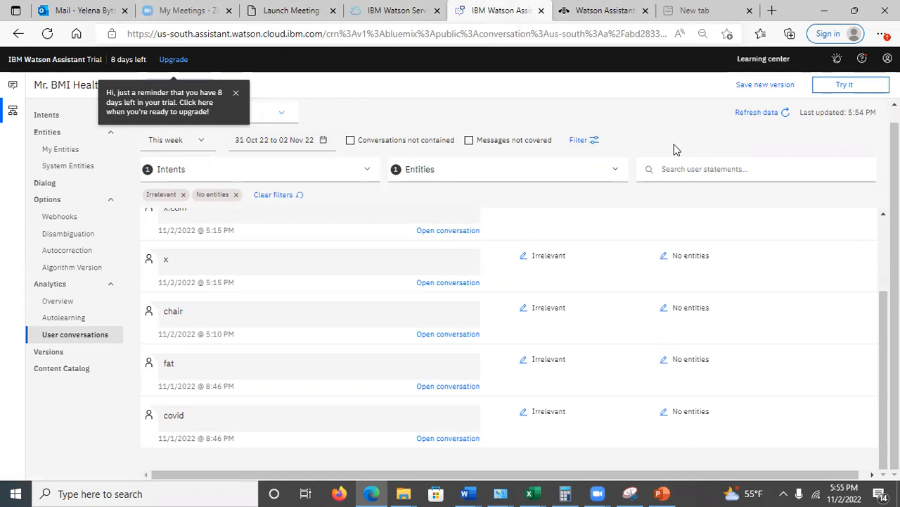
Switch to the PowerPoint walkthrough and view slides 35 to 37, covering the conversations log overview and user conversations
{"action": "left_click", "coordinate": [663, 491]}
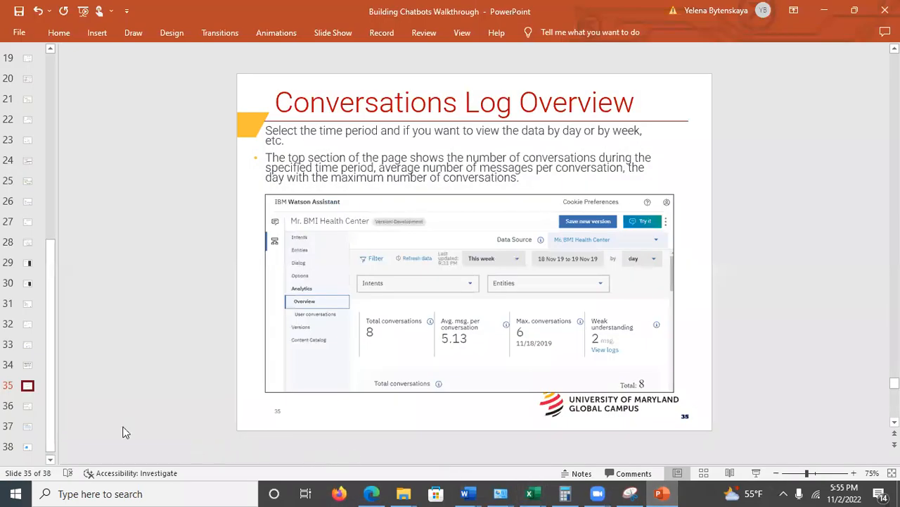
{"action": "left_click", "coordinate": [27, 407]}
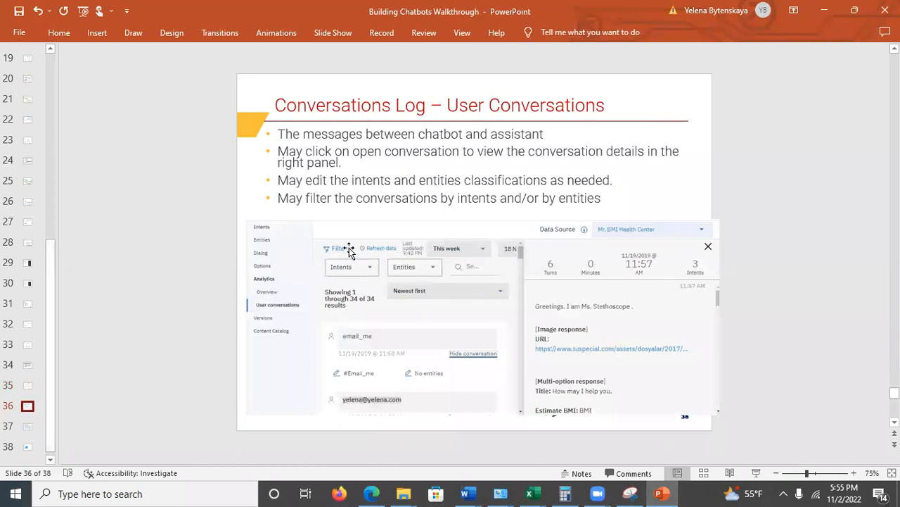
{"action": "left_click", "coordinate": [27, 426]}
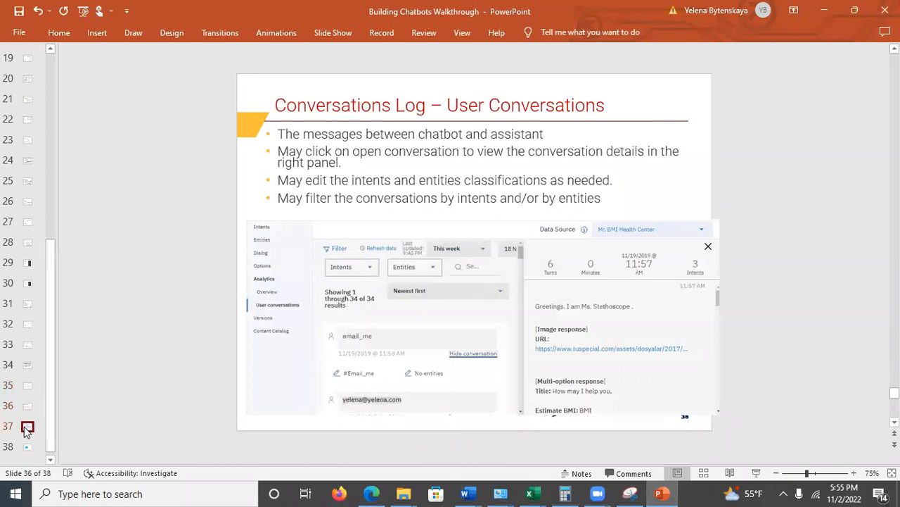
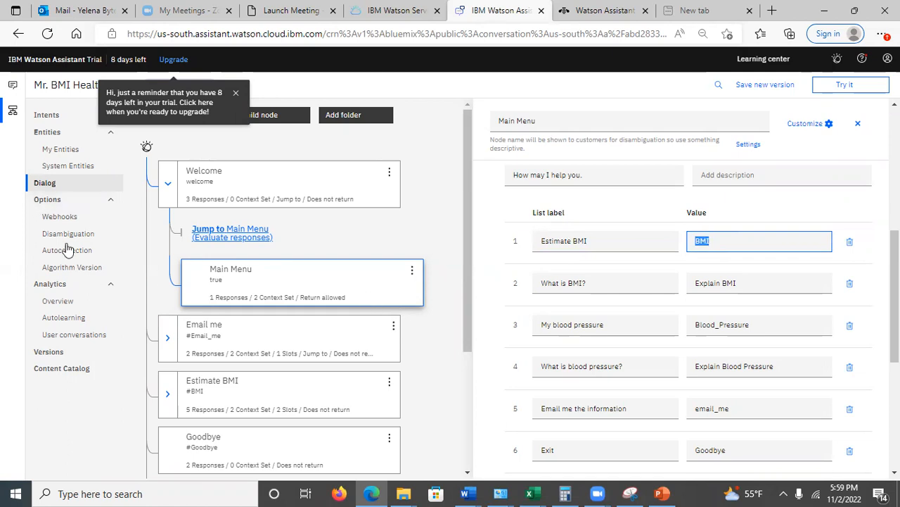
Open the #BMI intent, review its user examples down to "fat", and return to the intents list
{"action": "left_click", "coordinate": [43, 114]}
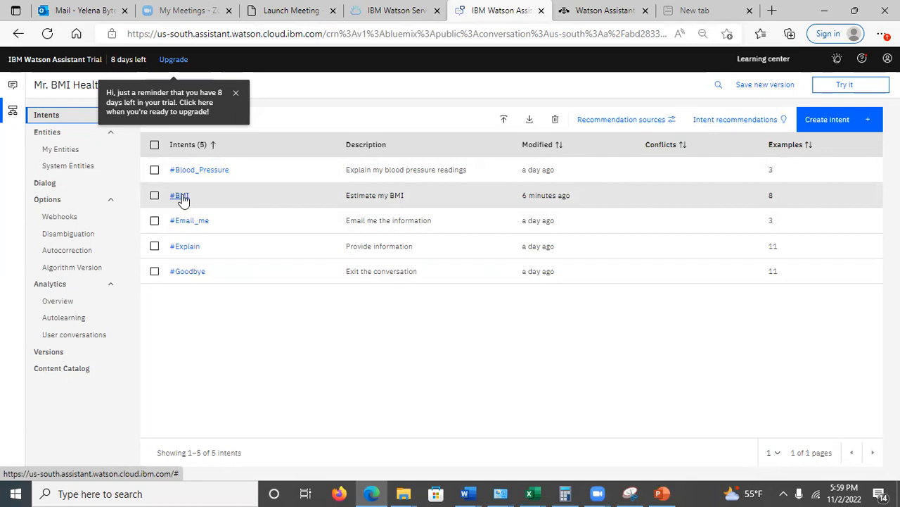
{"action": "left_click", "coordinate": [179, 196]}
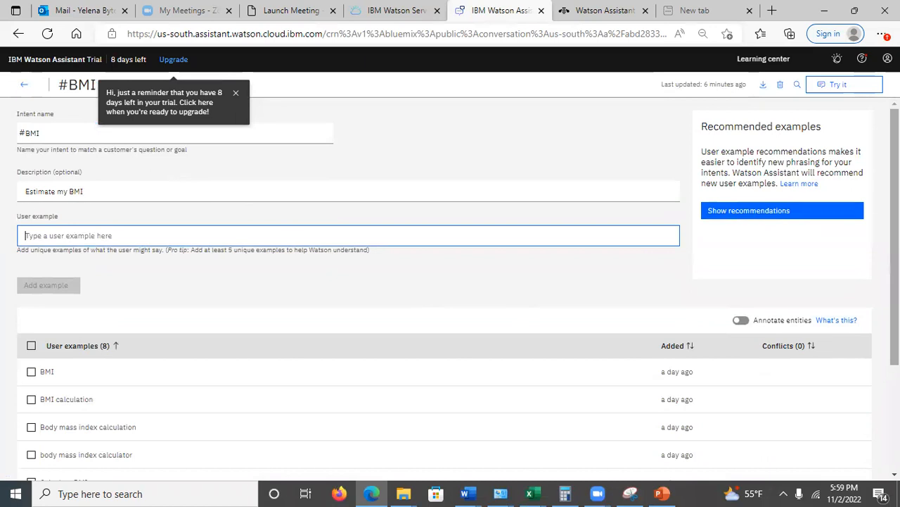
{"action": "scroll", "coordinate": [515, 311], "scroll_direction": "down", "scroll_amount": 3}
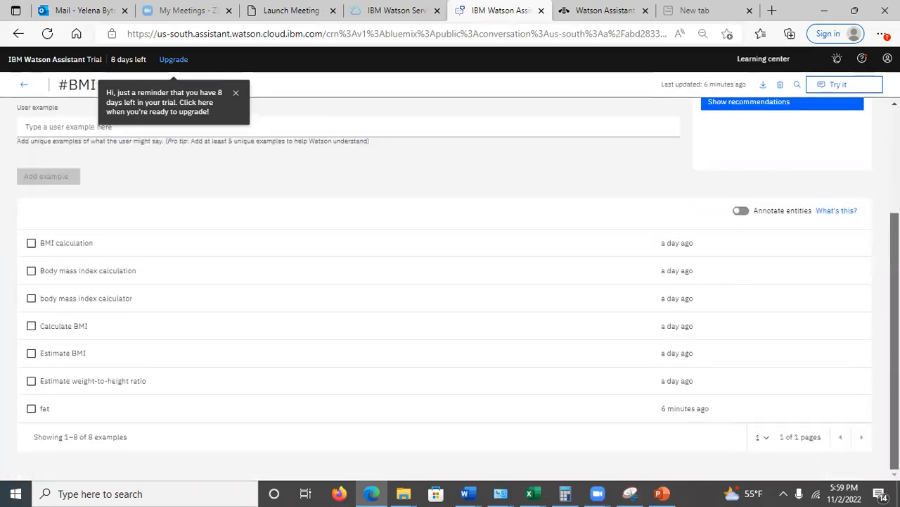
{"action": "scroll", "coordinate": [451, 338], "scroll_direction": "up", "scroll_amount": 1}
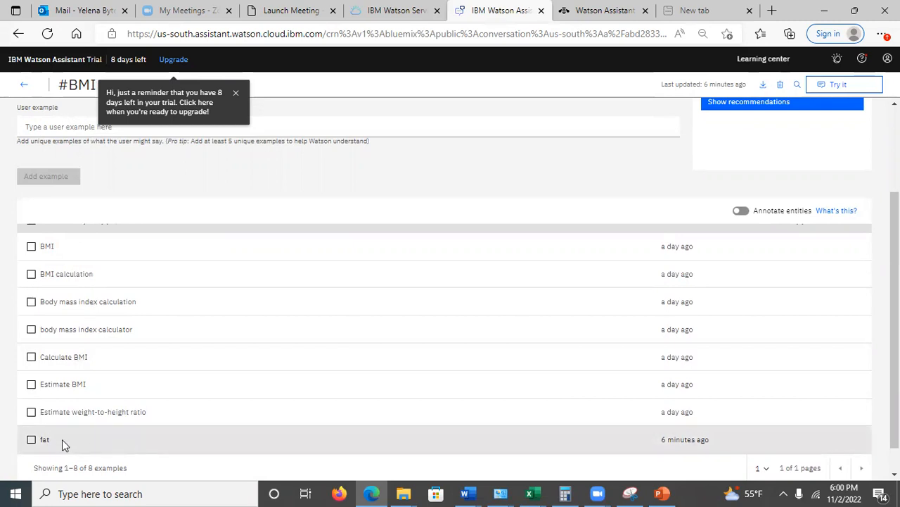
{"action": "scroll", "coordinate": [407, 348], "scroll_direction": "up", "scroll_amount": 2}
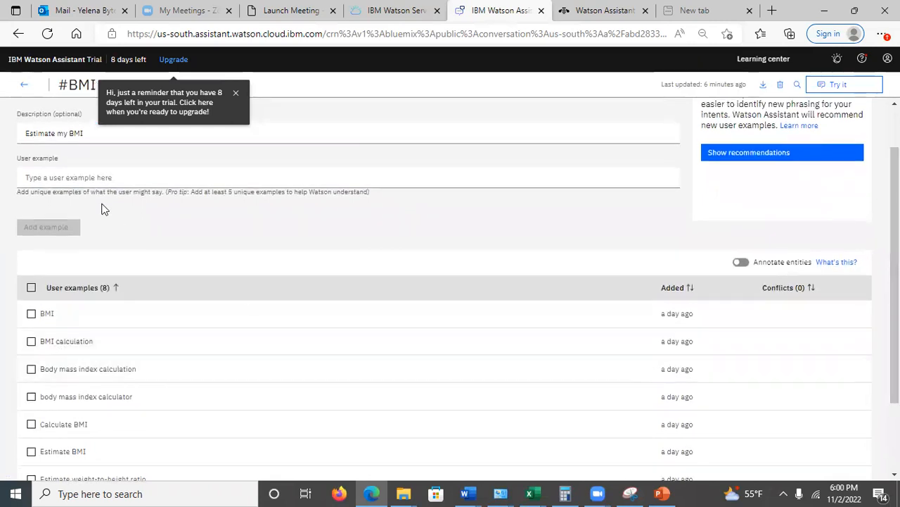
{"action": "left_click", "coordinate": [24, 85]}
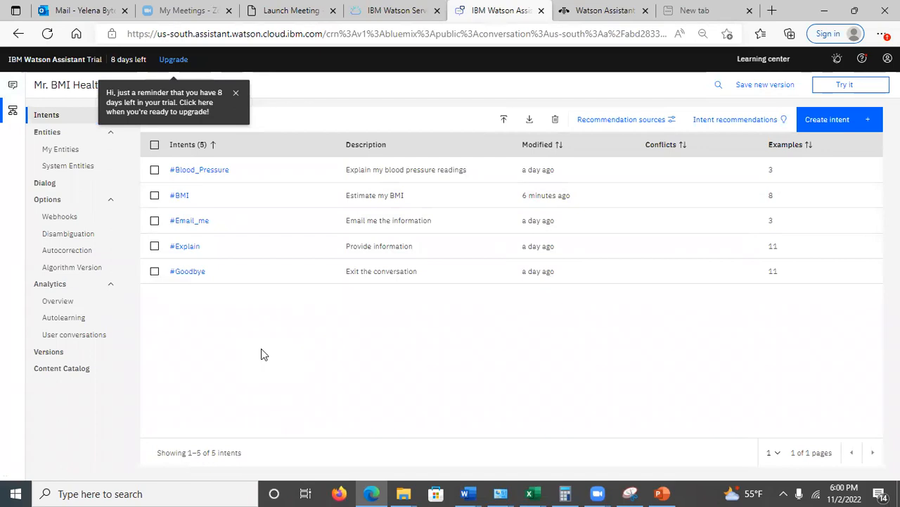
Open the dialog tree, view the Estimate BMI node, and check the jump under the Email me node
{"action": "left_click", "coordinate": [45, 185]}
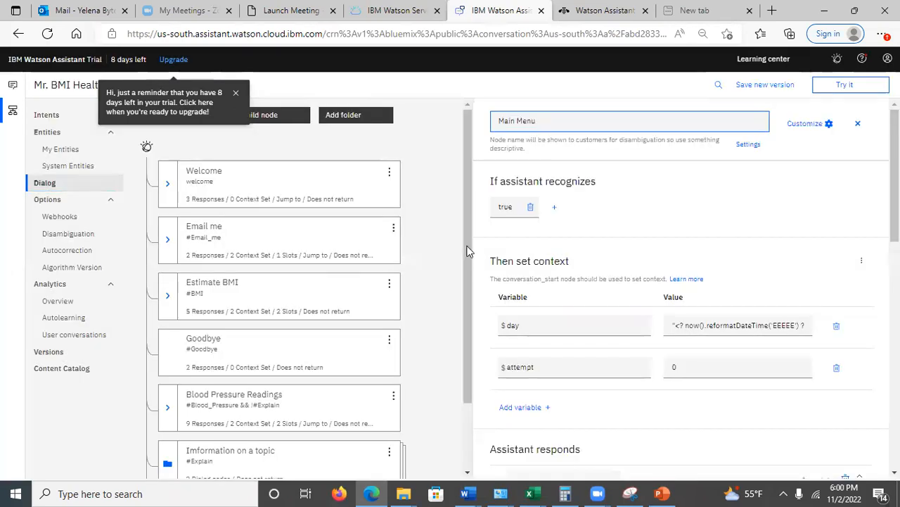
{"action": "left_click_drag", "start_coordinate": [466, 202], "coordinate": [469, 269]}
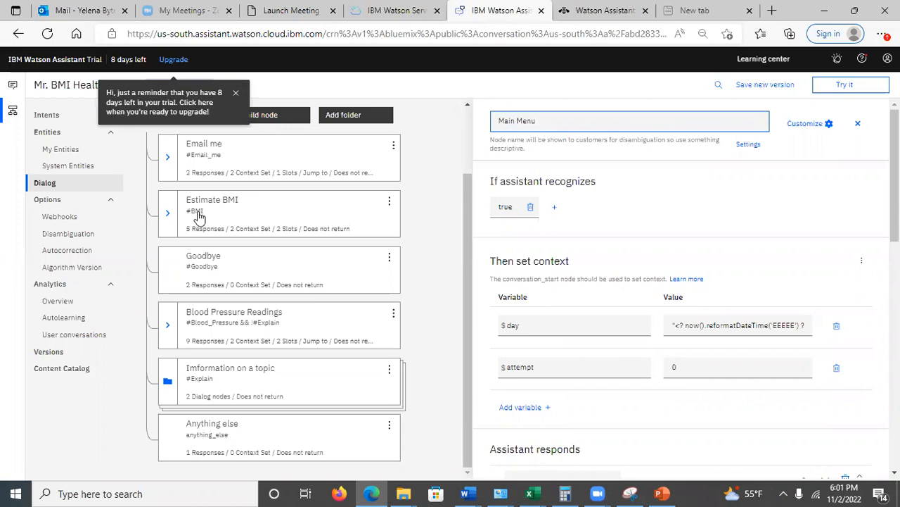
{"action": "left_click", "coordinate": [200, 217]}
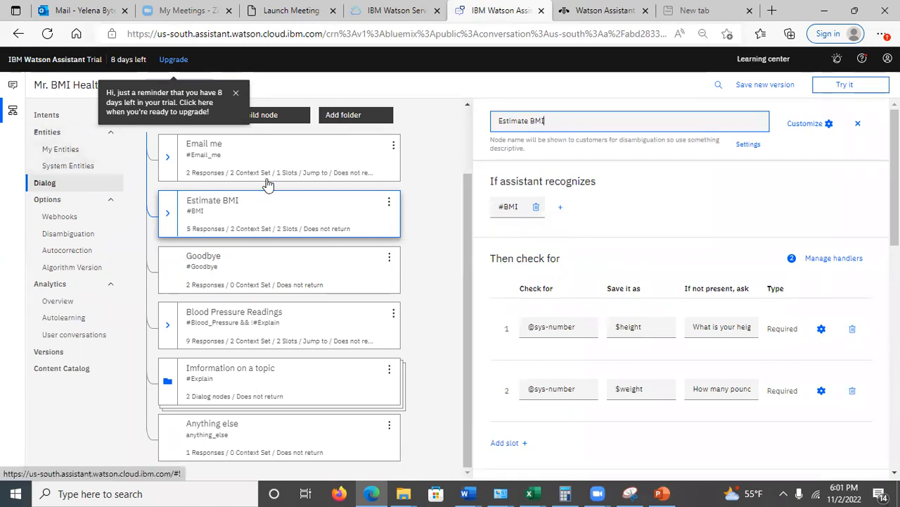
{"action": "left_click", "coordinate": [171, 157]}
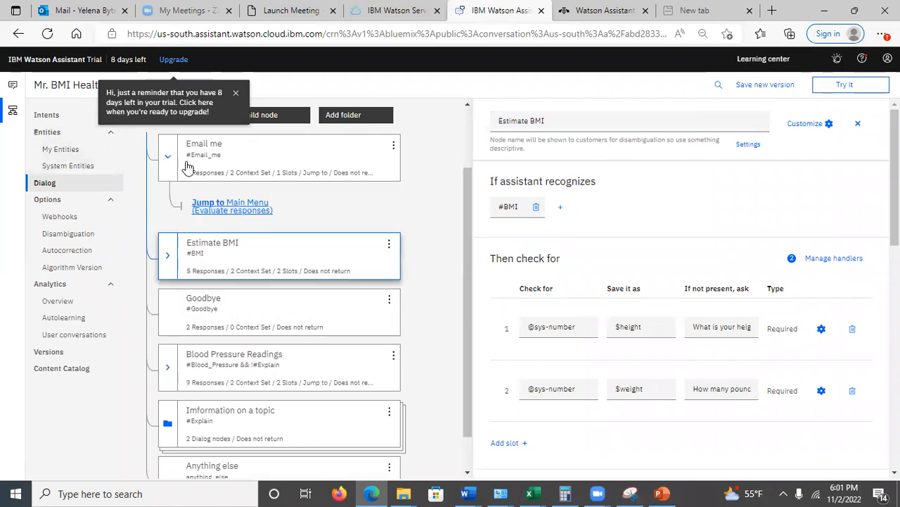
{"action": "left_click", "coordinate": [184, 255]}
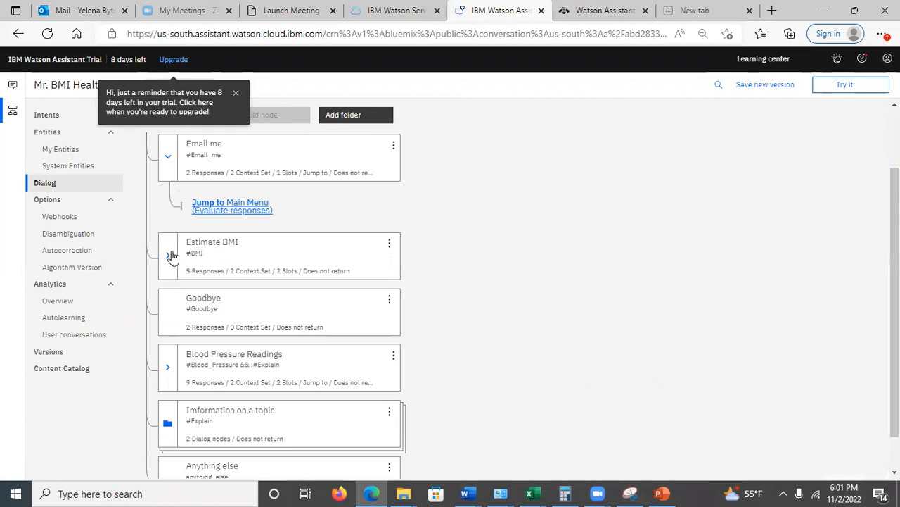
{"action": "left_click", "coordinate": [168, 156]}
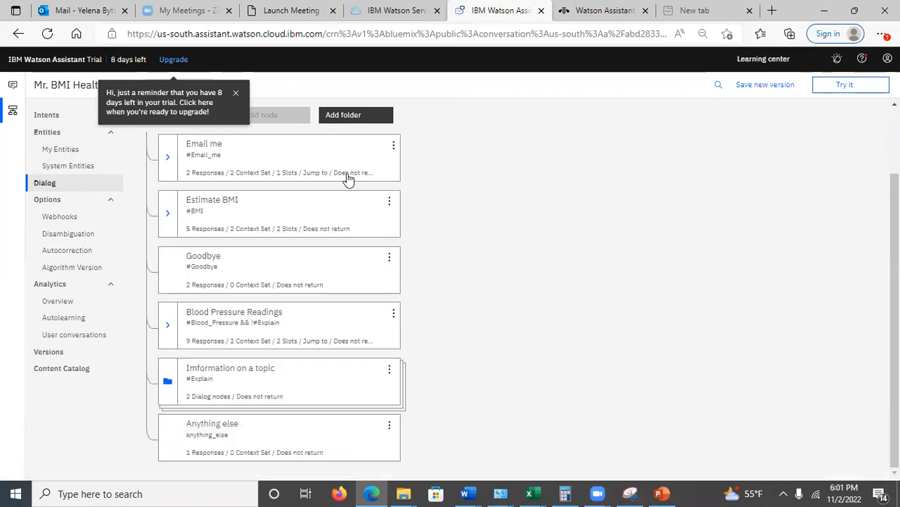
Expand the Welcome node and review the option labels and values in its Main Menu child node
{"action": "scroll", "coordinate": [871, 164], "scroll_direction": "up", "scroll_amount": 2}
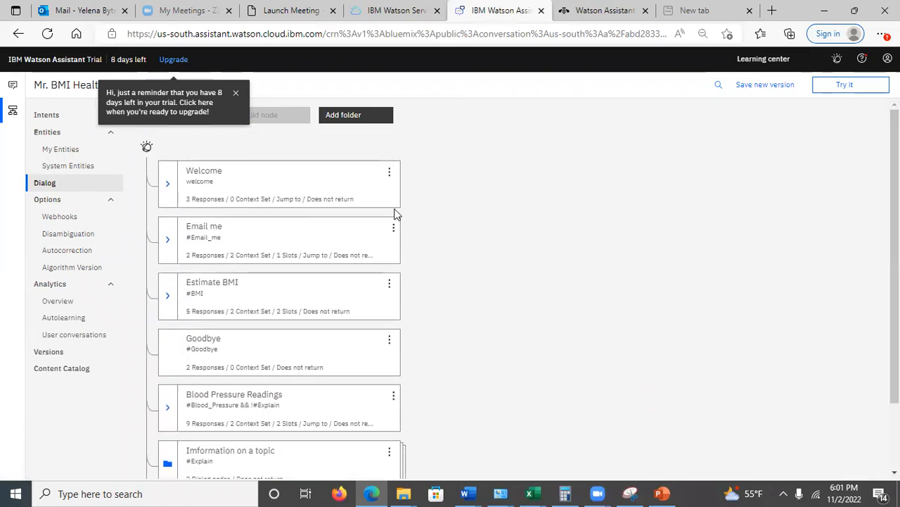
{"action": "left_click", "coordinate": [166, 184]}
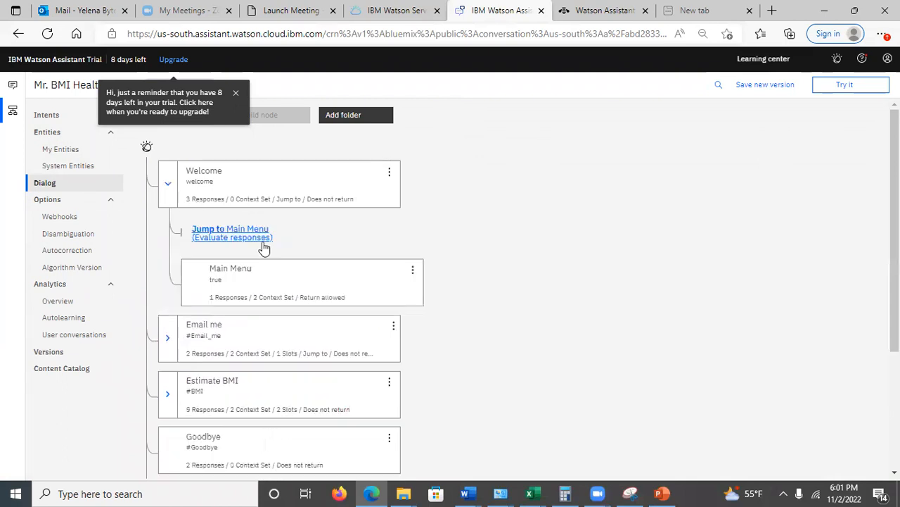
{"action": "left_click", "coordinate": [279, 283]}
{"action": "scroll", "coordinate": [682, 296], "scroll_direction": "down", "scroll_amount": 6}
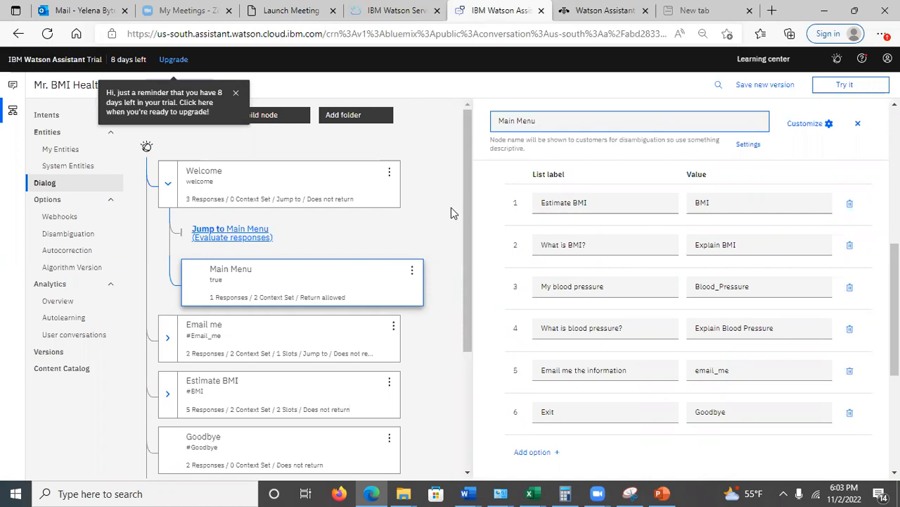
Delete the EV Vehicle Education and Finder skill from the skills list, confirming with "Delete"
{"action": "left_click", "coordinate": [14, 86]}
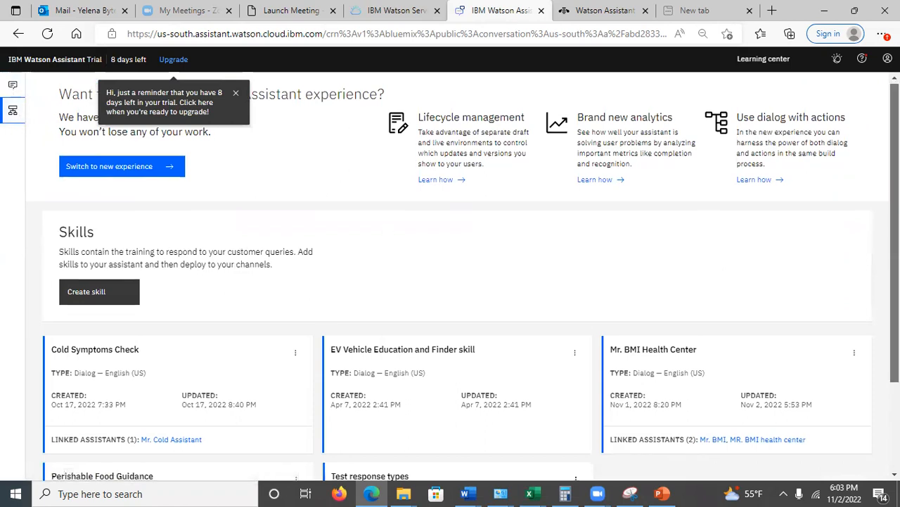
{"action": "scroll", "coordinate": [649, 251], "scroll_direction": "down", "scroll_amount": 1}
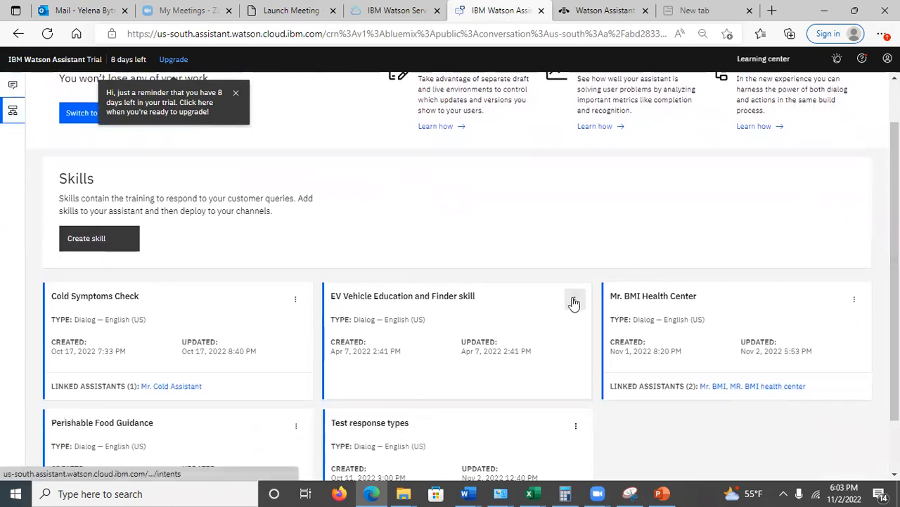
{"action": "left_click", "coordinate": [574, 301]}
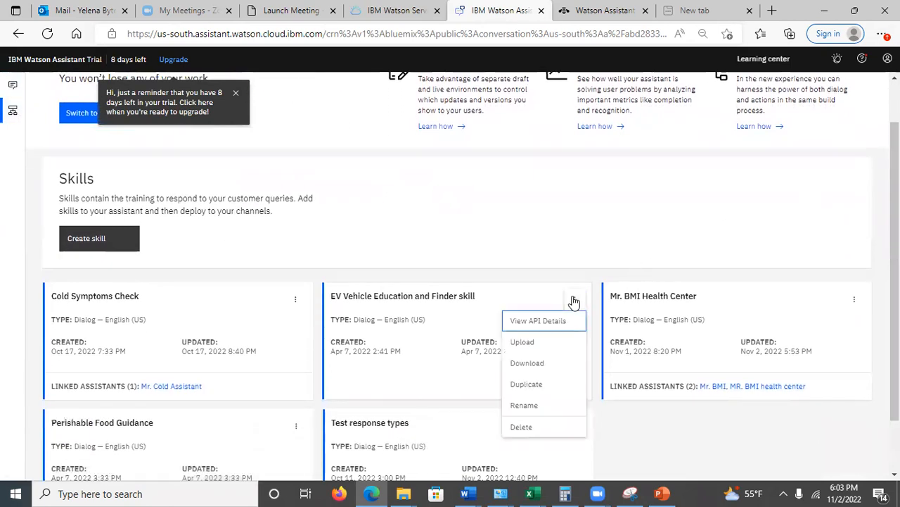
{"action": "left_click", "coordinate": [534, 424]}
{"action": "left_click", "coordinate": [430, 271]}
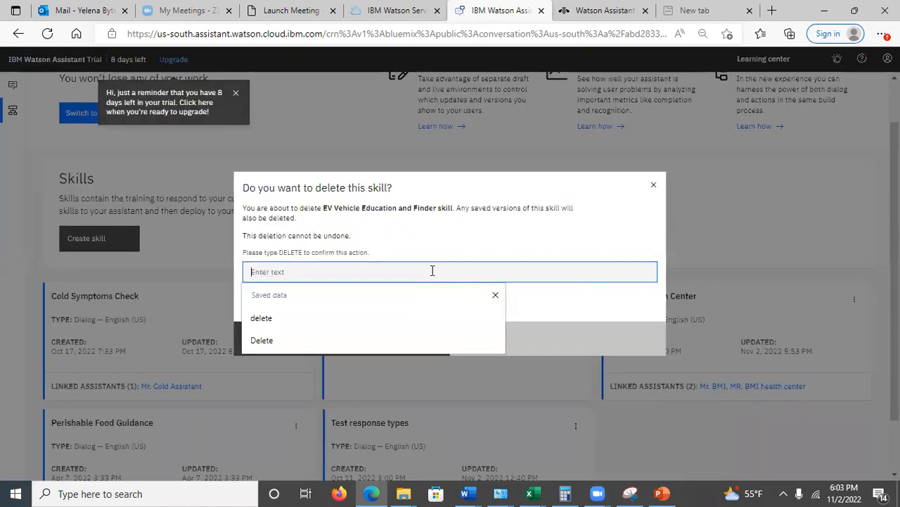
{"action": "left_click", "coordinate": [405, 340]}
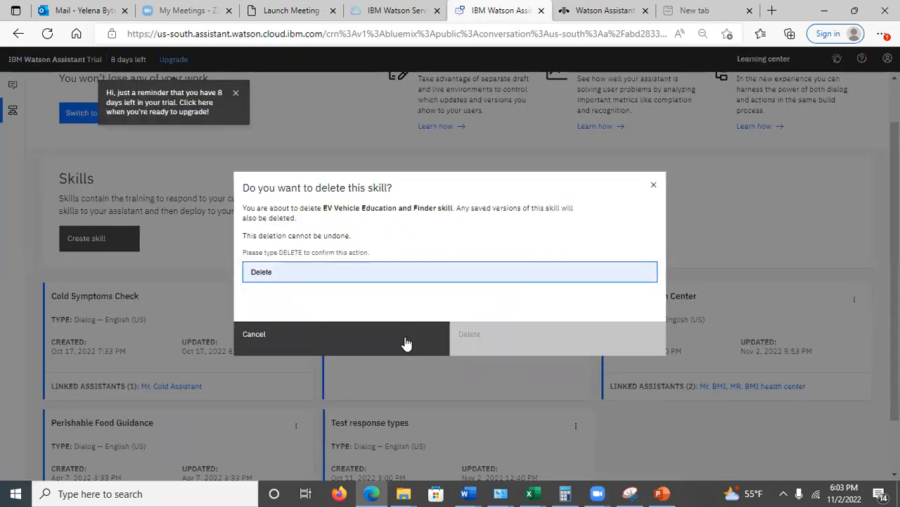
{"action": "left_click", "coordinate": [536, 334]}
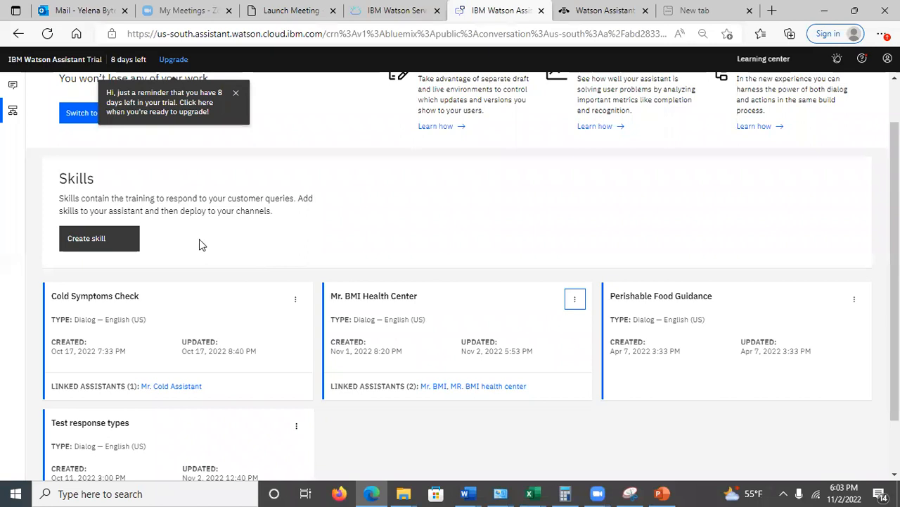
View the dialog skill creation form and its JSON upload option, and close it without creating a skill
{"action": "left_click", "coordinate": [99, 239]}
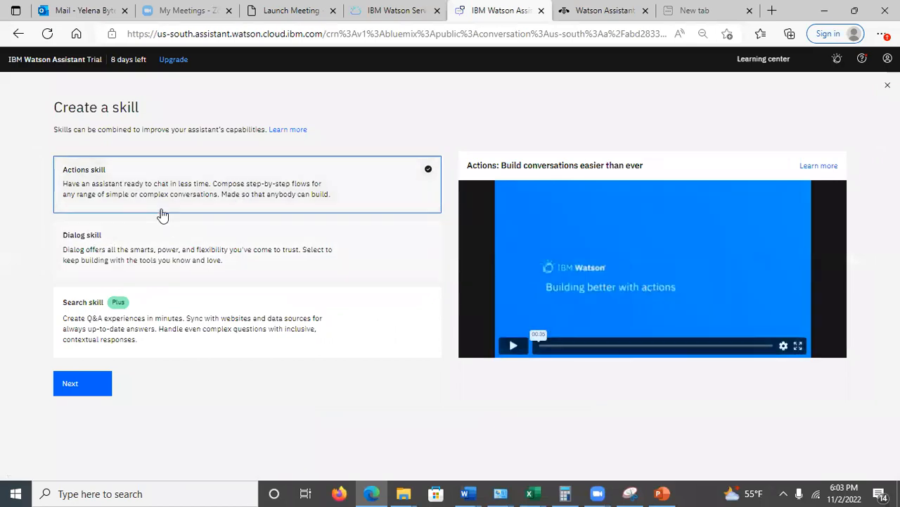
{"action": "left_click", "coordinate": [156, 261]}
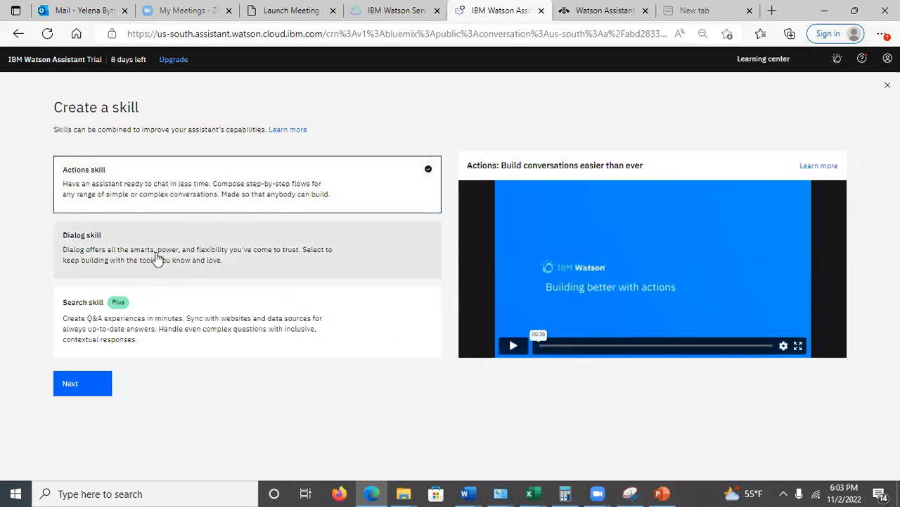
{"action": "left_click", "coordinate": [71, 386]}
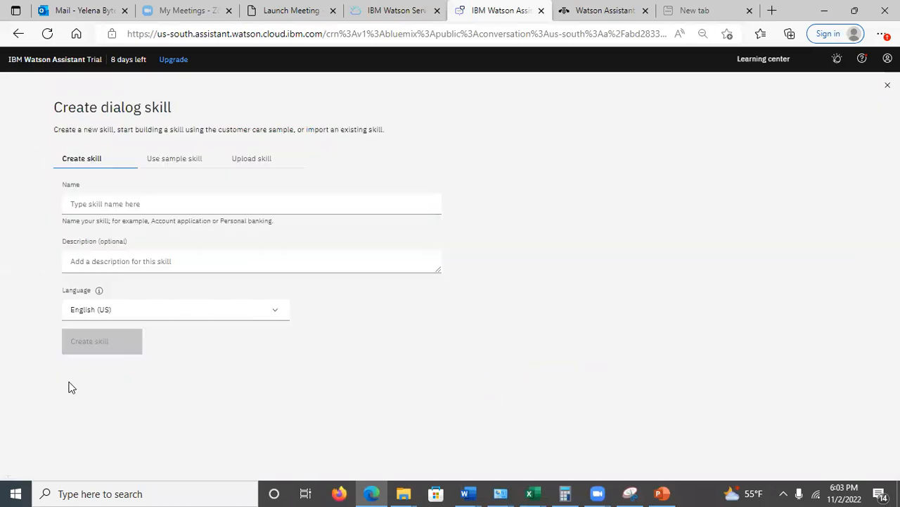
{"action": "left_click", "coordinate": [239, 161]}
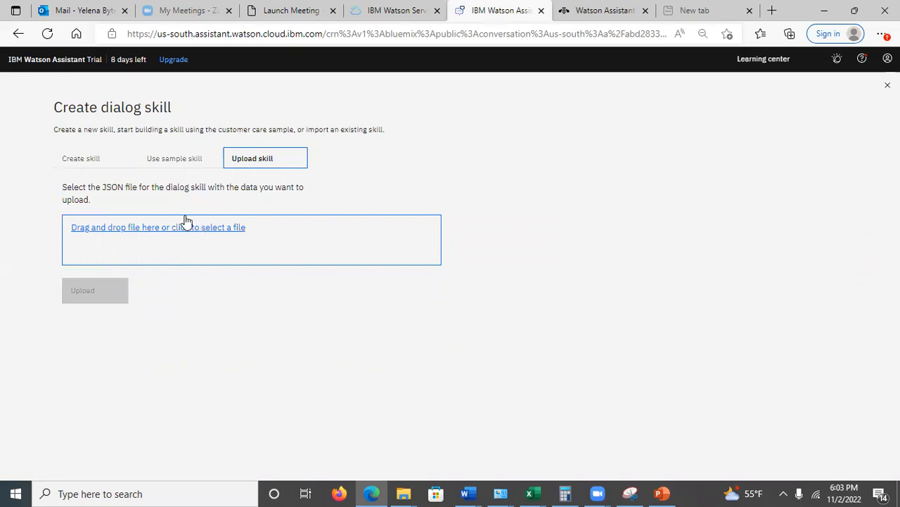
{"action": "left_click", "coordinate": [70, 159]}
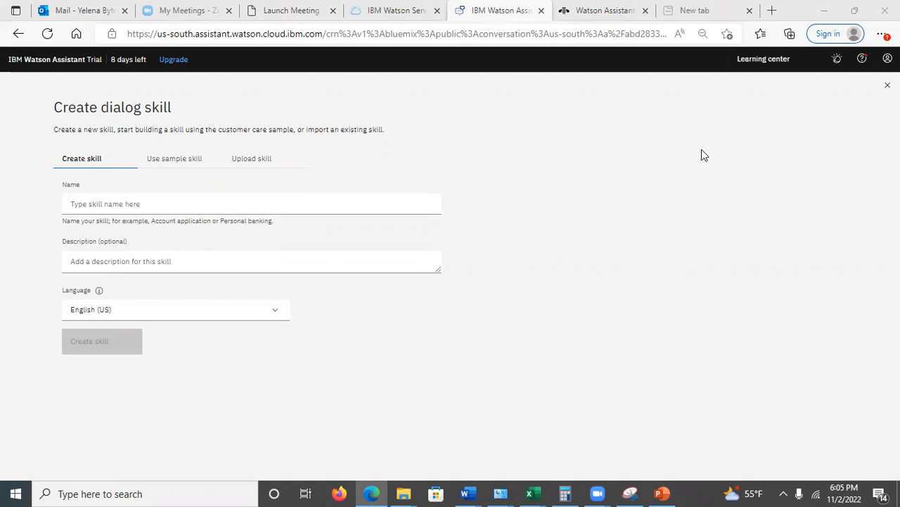
{"action": "left_click", "coordinate": [888, 84]}
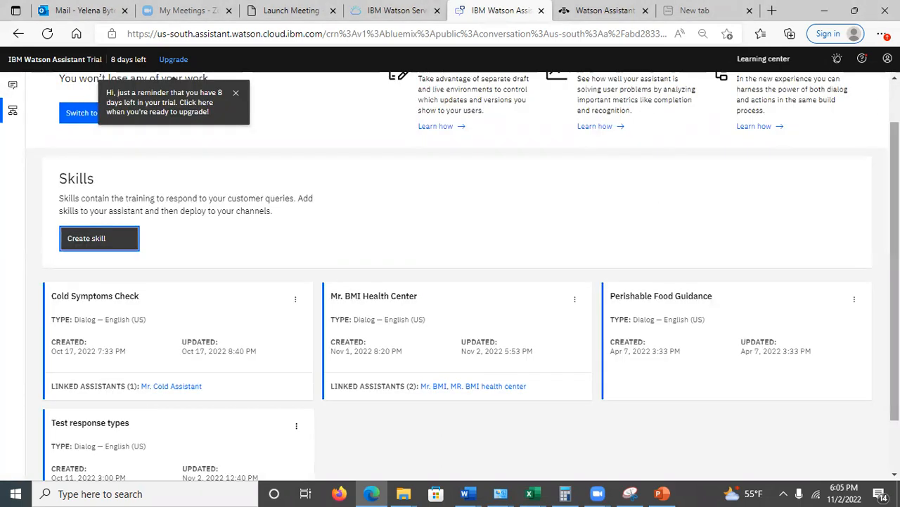
Open the Mr. BMI Health Center skill, review the #Email_me intent's user examples, and return to the intents list
{"action": "scroll", "coordinate": [464, 274], "scroll_direction": "down", "scroll_amount": 1}
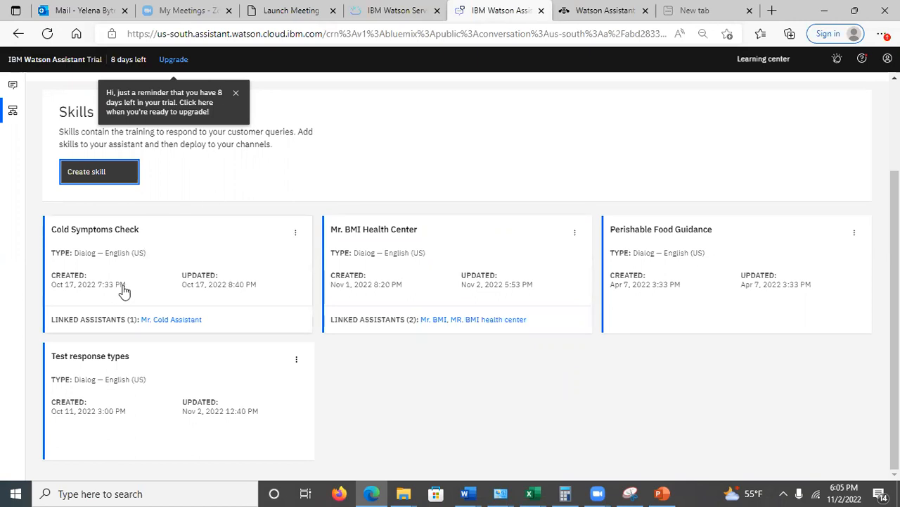
{"action": "left_click", "coordinate": [452, 273]}
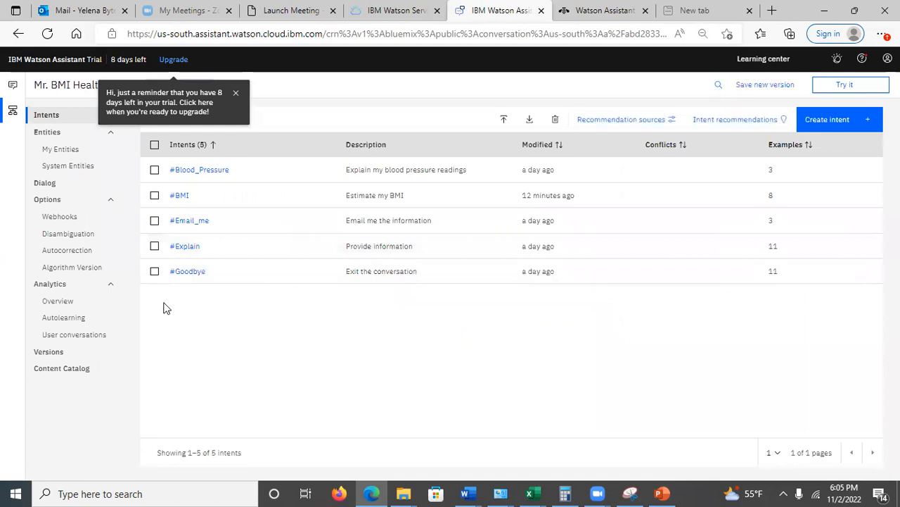
{"action": "left_click", "coordinate": [194, 224]}
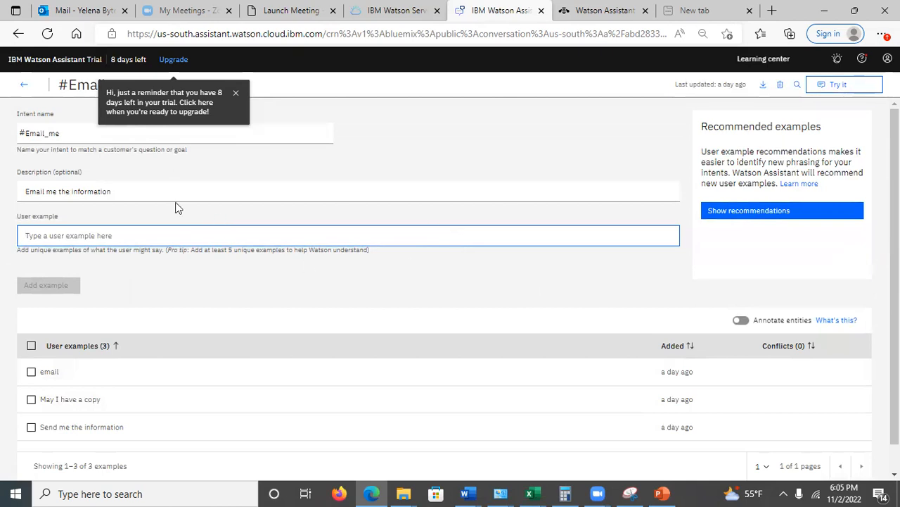
{"action": "left_click", "coordinate": [24, 85]}
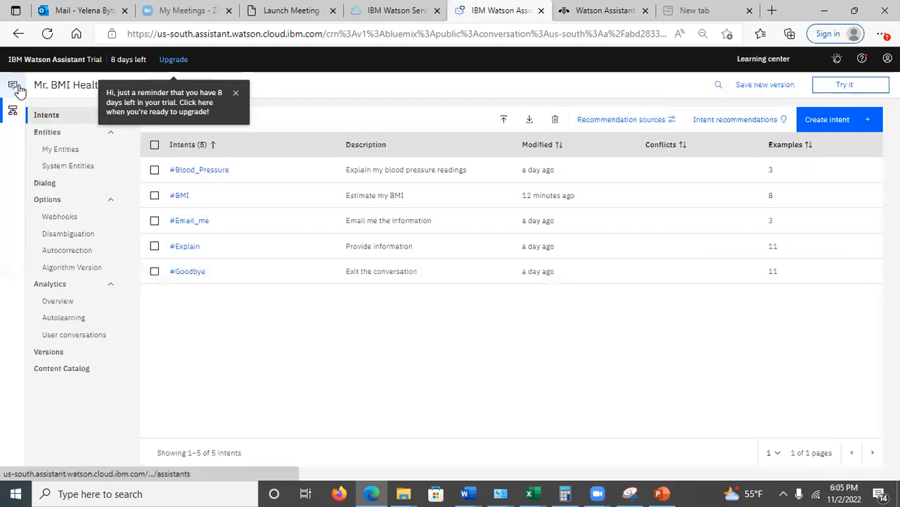
{"action": "left_click", "coordinate": [49, 186]}
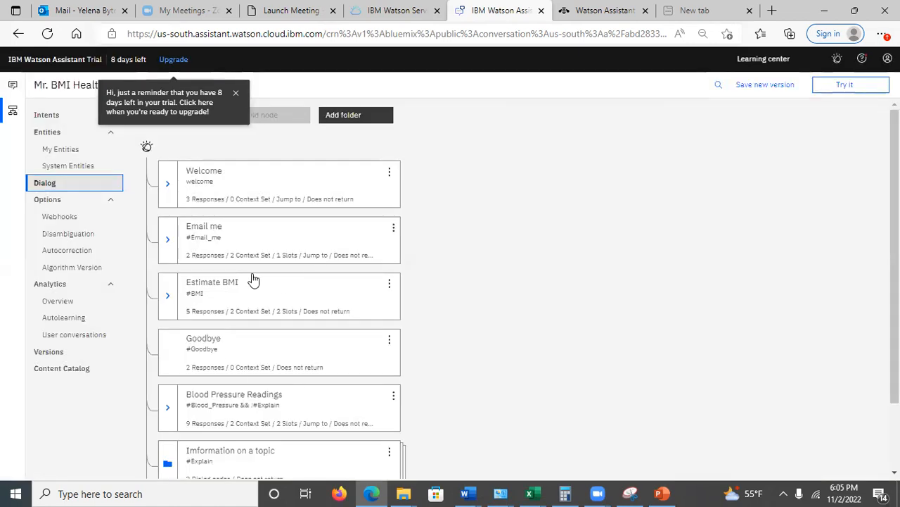
{"action": "left_click", "coordinate": [232, 241]}
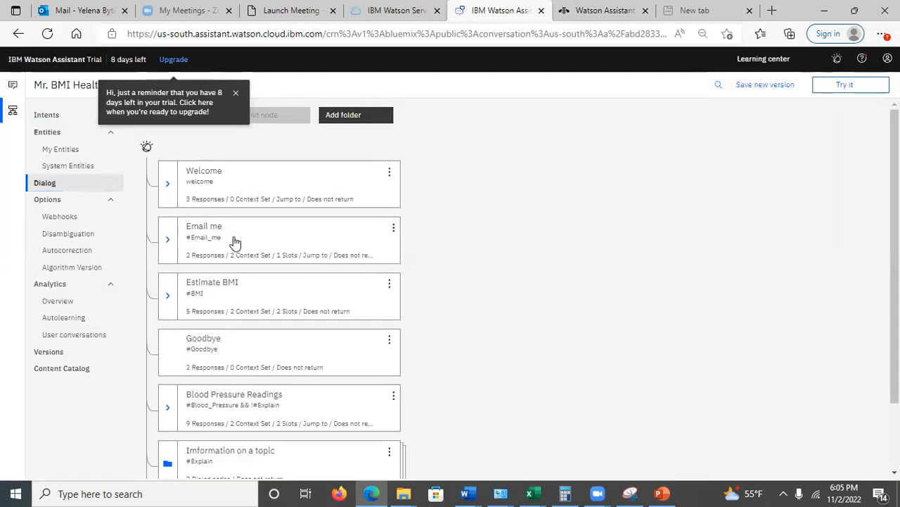
{"action": "left_click_drag", "start_coordinate": [895, 185], "coordinate": [895, 209]}
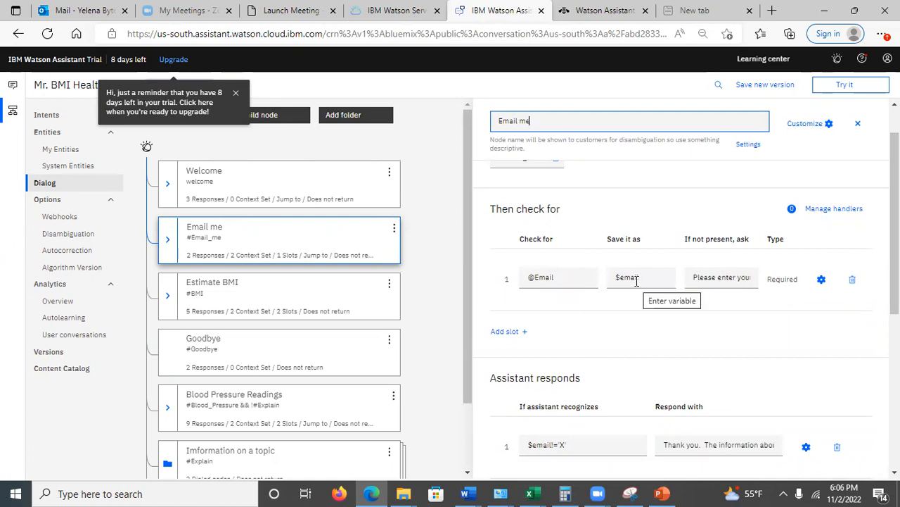
{"action": "left_click", "coordinate": [700, 279]}
{"action": "left_click_drag", "start_coordinate": [700, 280], "coordinate": [712, 303]}
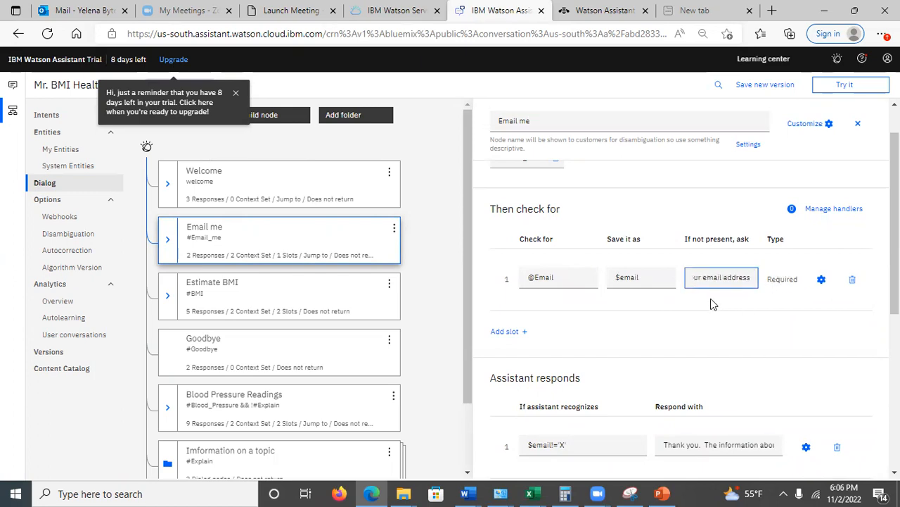
{"action": "left_click", "coordinate": [820, 280]}
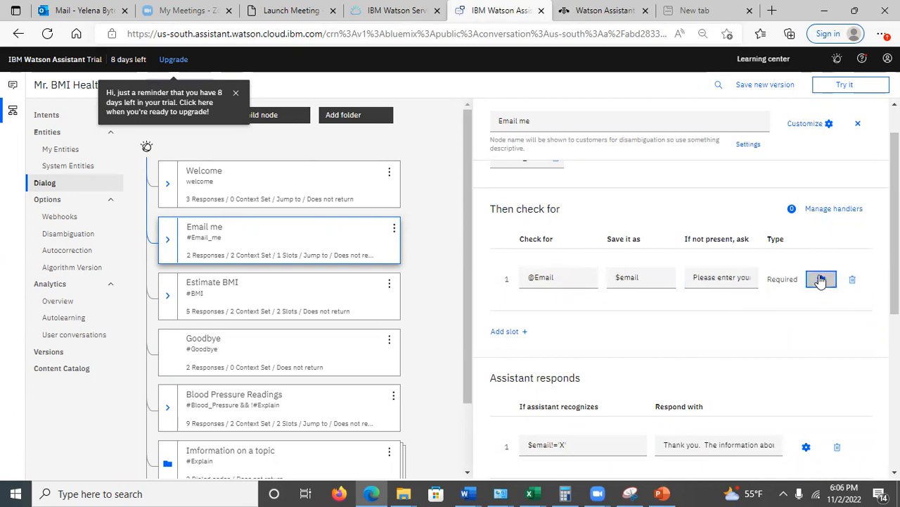
{"action": "left_click_drag", "start_coordinate": [659, 163], "coordinate": [682, 320]}
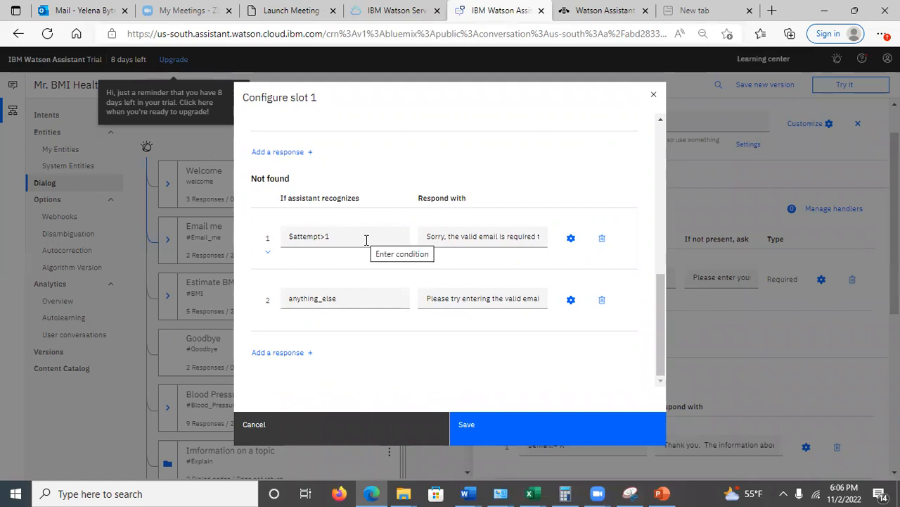
{"action": "left_click", "coordinate": [474, 238]}
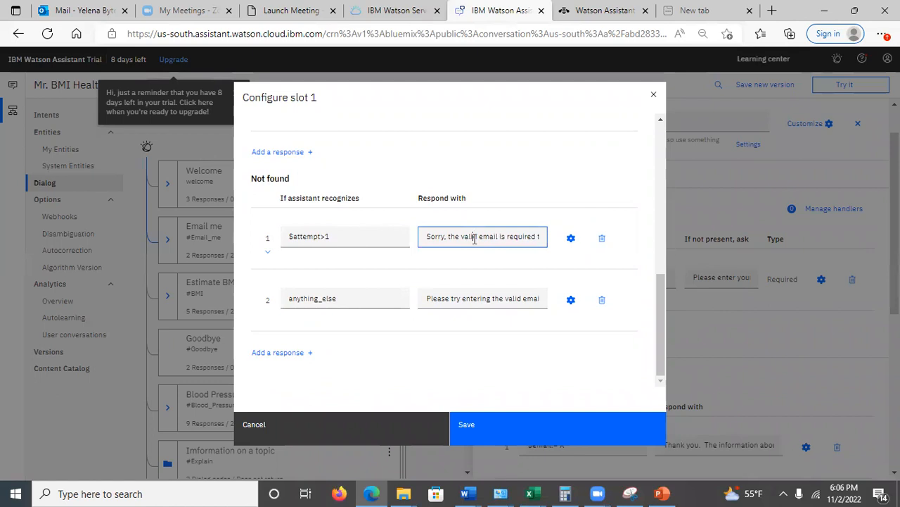
{"action": "left_click", "coordinate": [462, 298]}
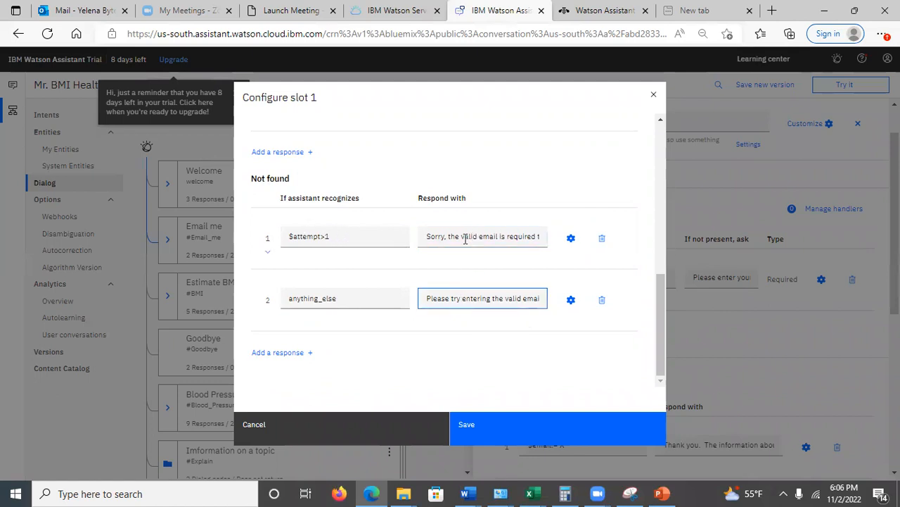
Examine the context values that the $attempt>1 handler sets for $email and $attempt, and return to the slot configuration
{"action": "left_click", "coordinate": [569, 246]}
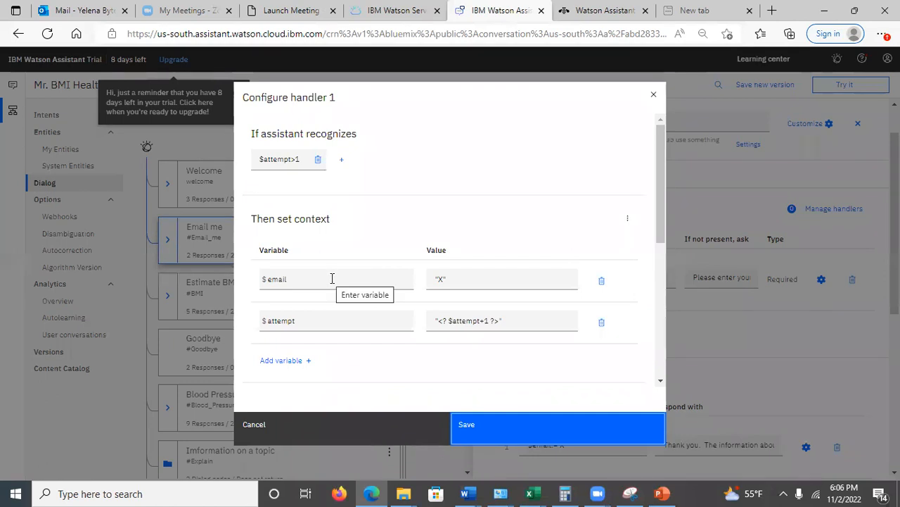
{"action": "left_click", "coordinate": [468, 284]}
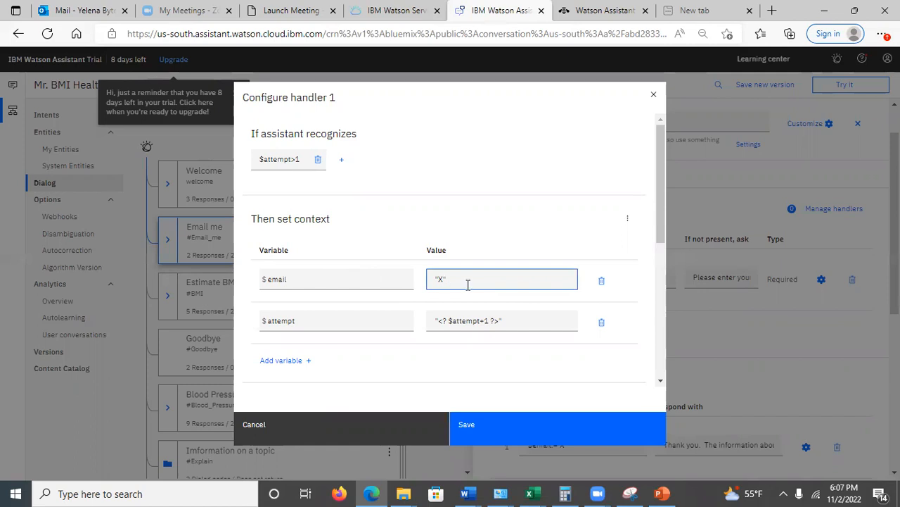
{"action": "left_click", "coordinate": [490, 321]}
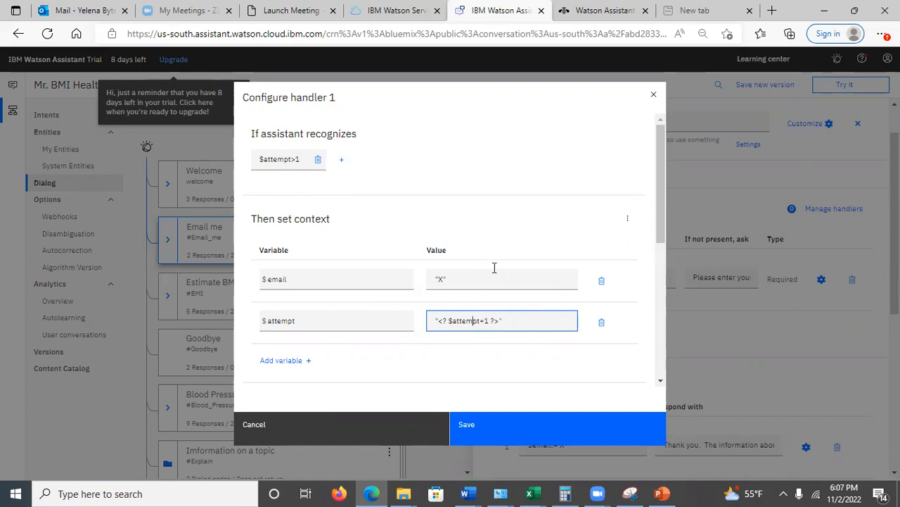
{"action": "left_click_drag", "start_coordinate": [661, 210], "coordinate": [653, 175]}
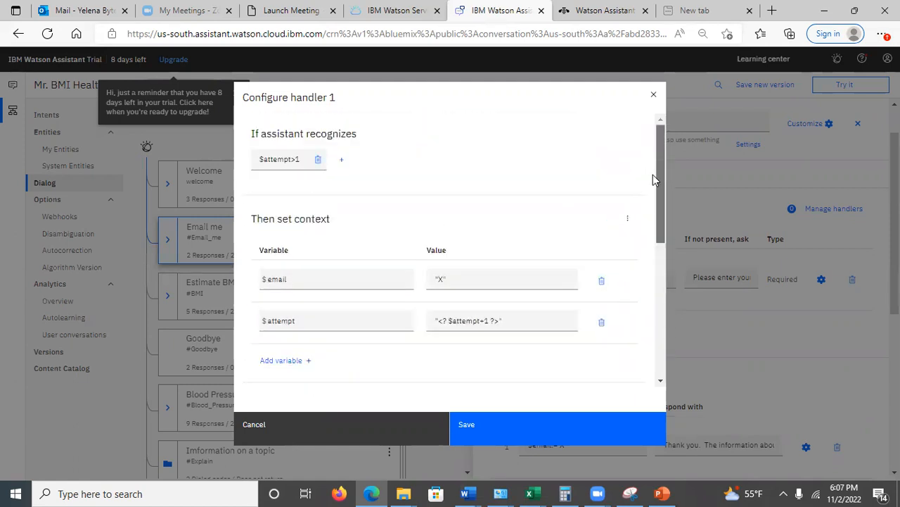
{"action": "left_click", "coordinate": [652, 95]}
Examine the anything_else handler's $attempt context value and response, and leave the slot configuration, discarding changes
{"action": "left_click", "coordinate": [361, 295]}
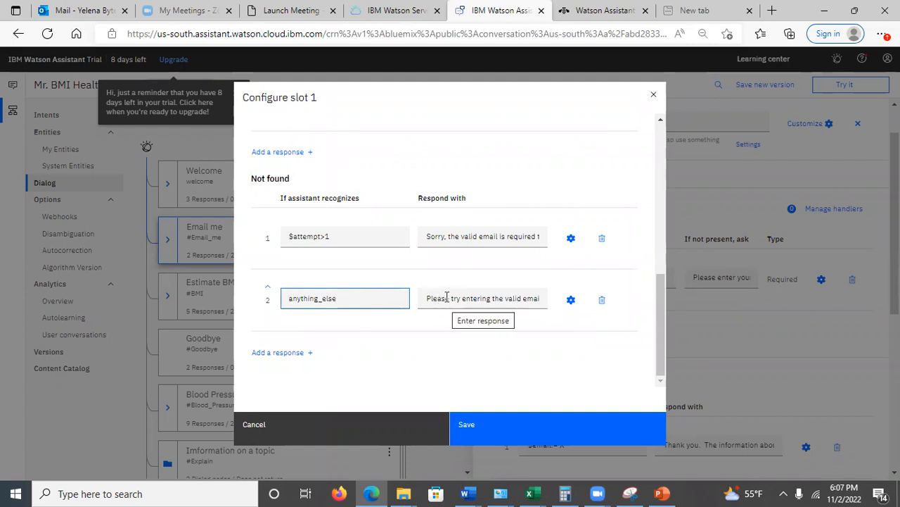
{"action": "left_click", "coordinate": [571, 301]}
{"action": "left_click_drag", "start_coordinate": [655, 204], "coordinate": [664, 222]}
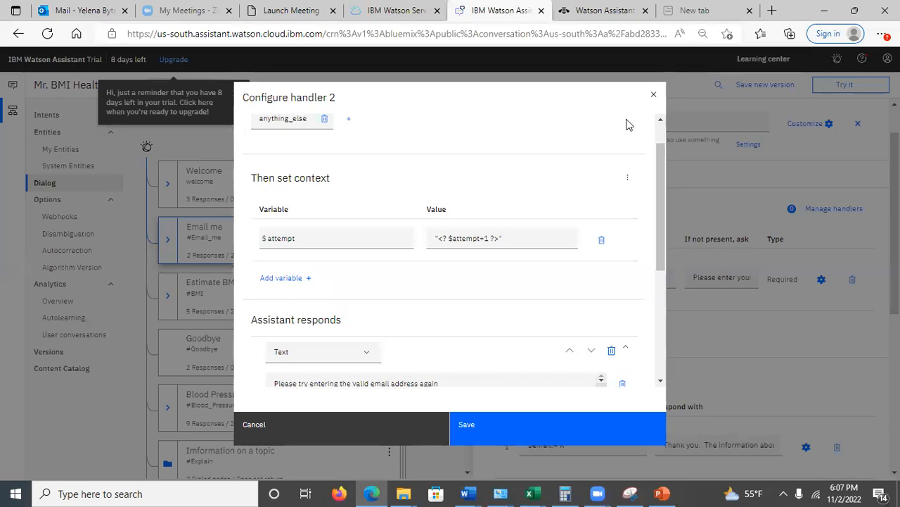
{"action": "left_click", "coordinate": [653, 95]}
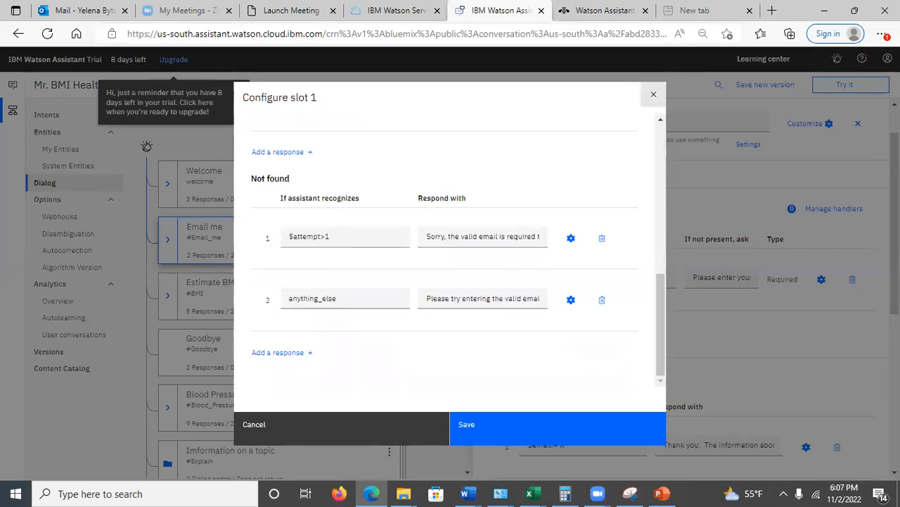
{"action": "left_click", "coordinate": [654, 94]}
{"action": "left_click", "coordinate": [506, 295]}
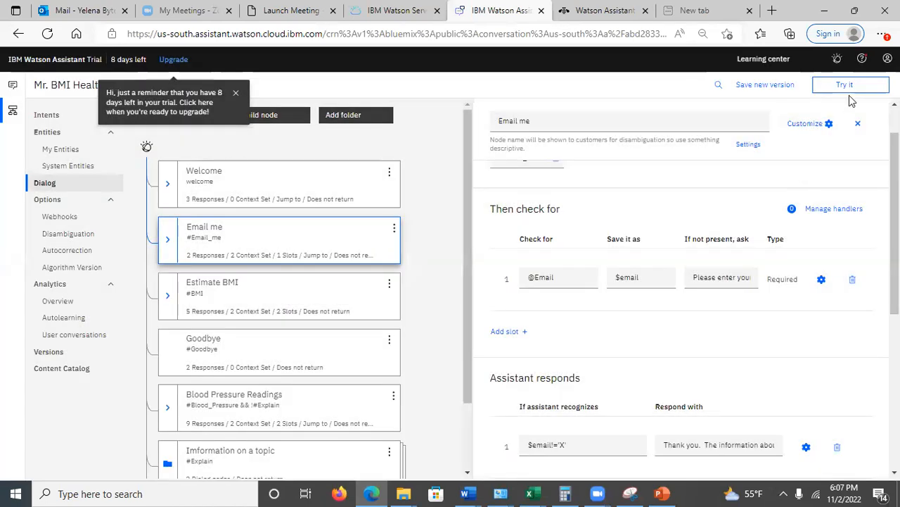
Test the assistant by choosing "Email me the information" and check the $attempt context variable
{"action": "left_click", "coordinate": [848, 86]}
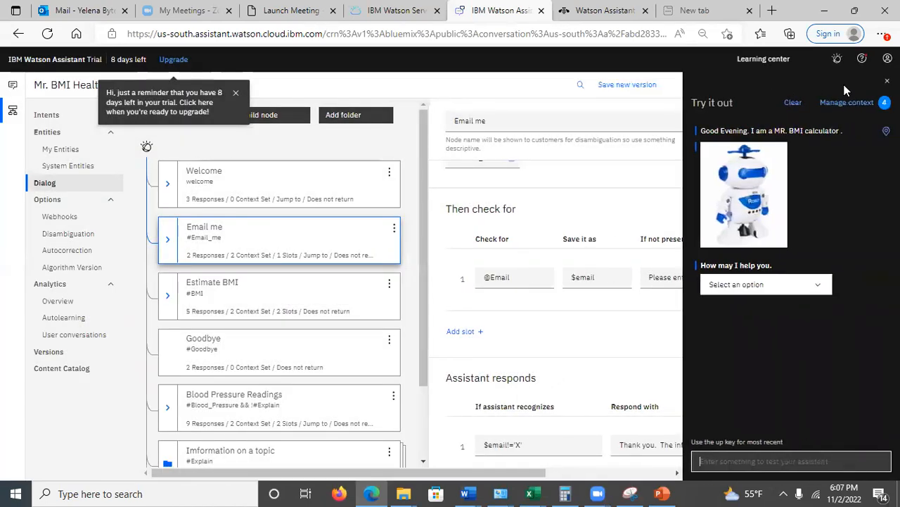
{"action": "left_click", "coordinate": [778, 285]}
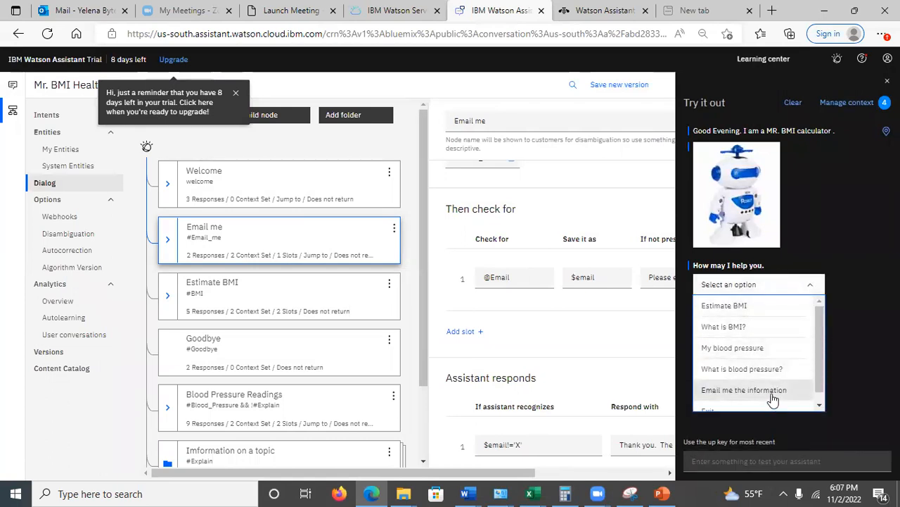
{"action": "left_click", "coordinate": [772, 396]}
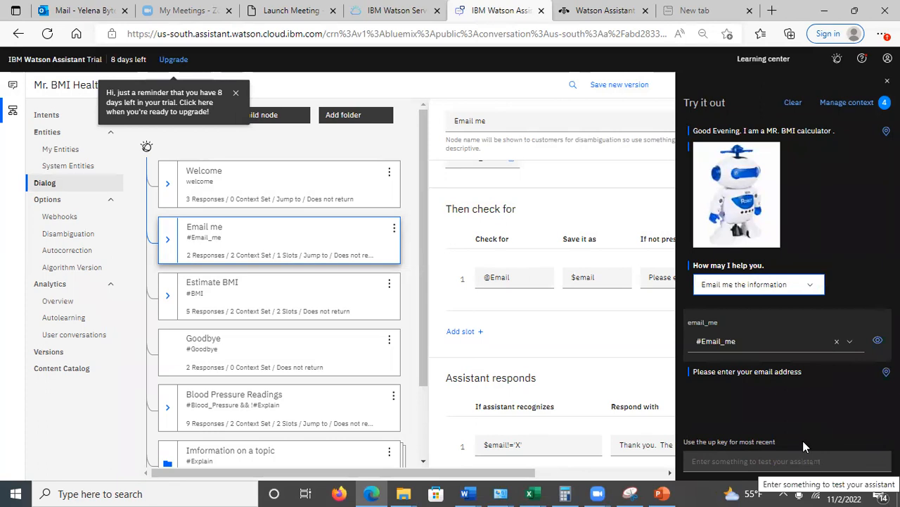
{"action": "left_click", "coordinate": [851, 103]}
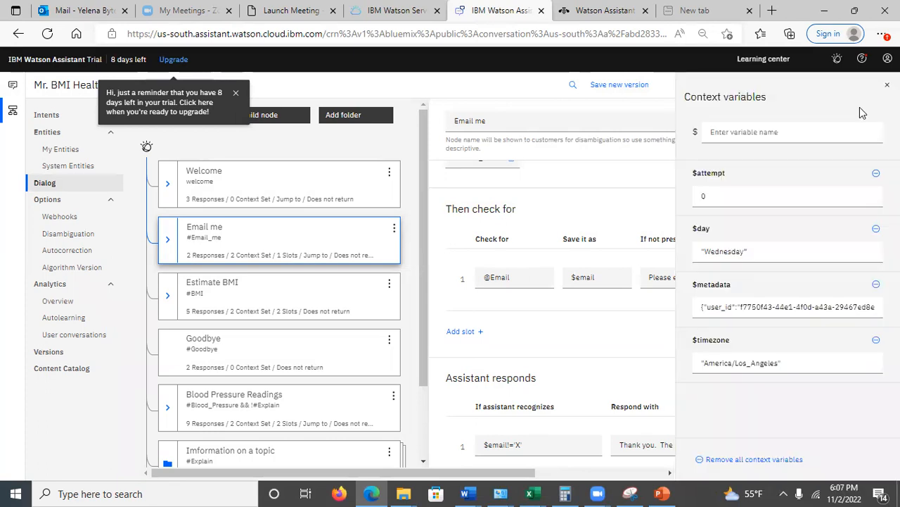
{"action": "left_click", "coordinate": [716, 190]}
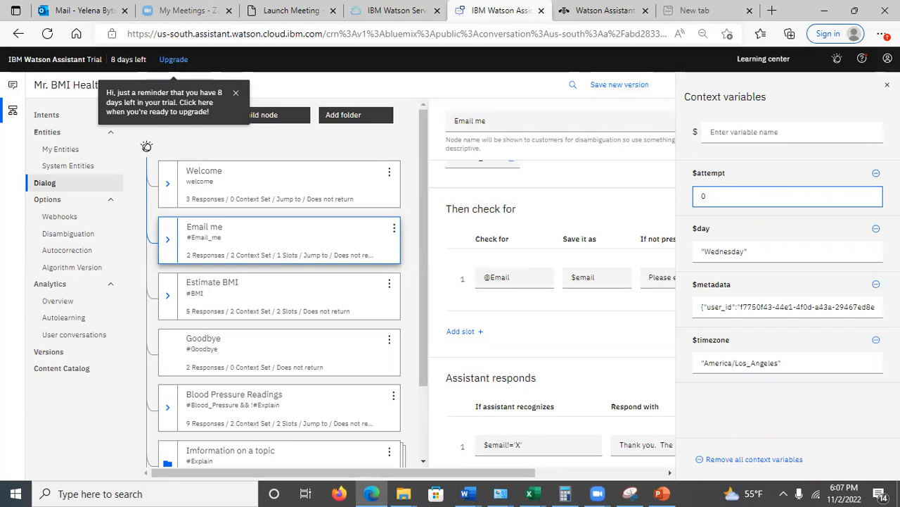
{"action": "left_click", "coordinate": [887, 84]}
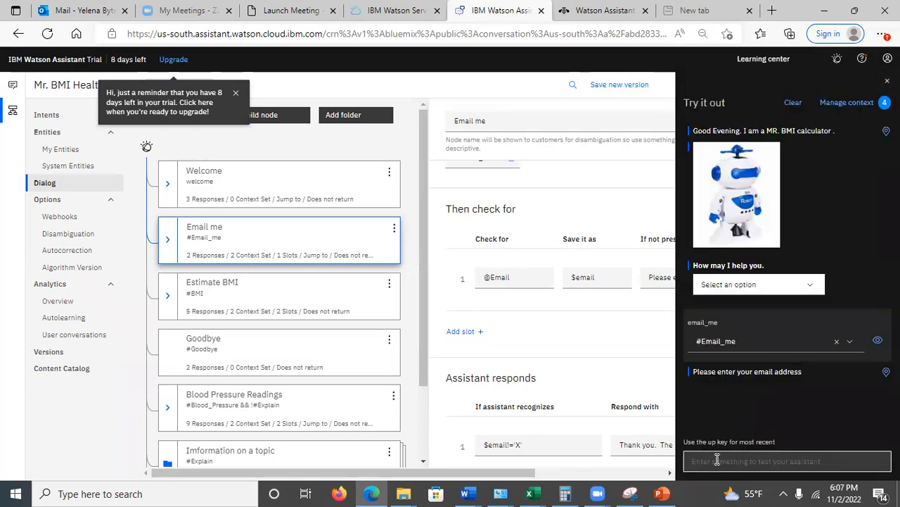
Send "s" as an invalid email reply in the test chat and check the $attempt context variable
{"action": "left_click", "coordinate": [717, 459]}
{"action": "type", "text": "s"}
{"action": "key", "text": "Return"}
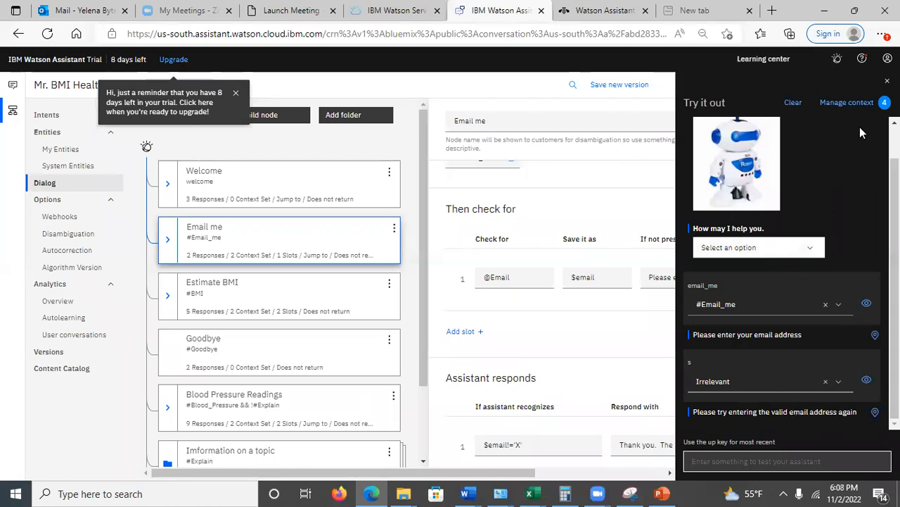
{"action": "left_click", "coordinate": [870, 102]}
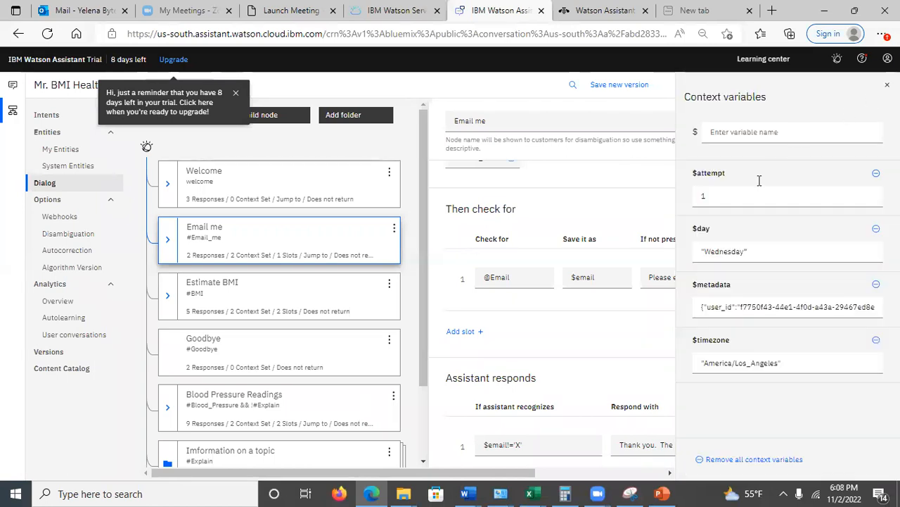
{"action": "left_click", "coordinate": [734, 199]}
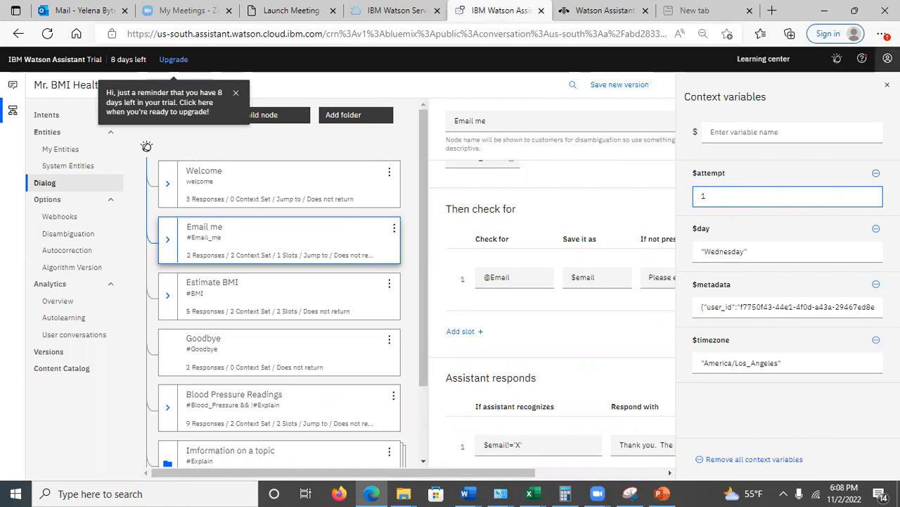
{"action": "left_click", "coordinate": [887, 84]}
Send "q" as a second invalid email reply in the test chat and recheck the $attempt context variable
{"action": "left_click", "coordinate": [732, 461]}
{"action": "type", "text": "a"}
{"action": "key", "text": "Return"}
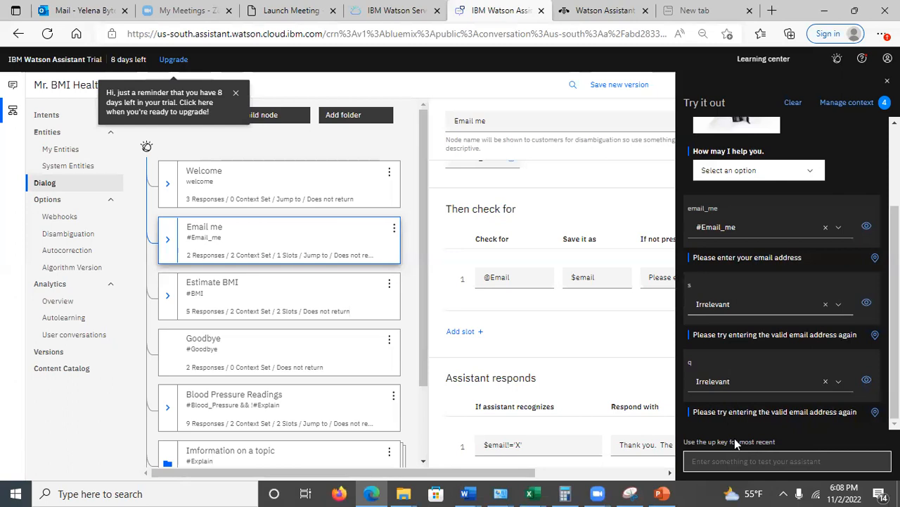
{"action": "left_click", "coordinate": [847, 103]}
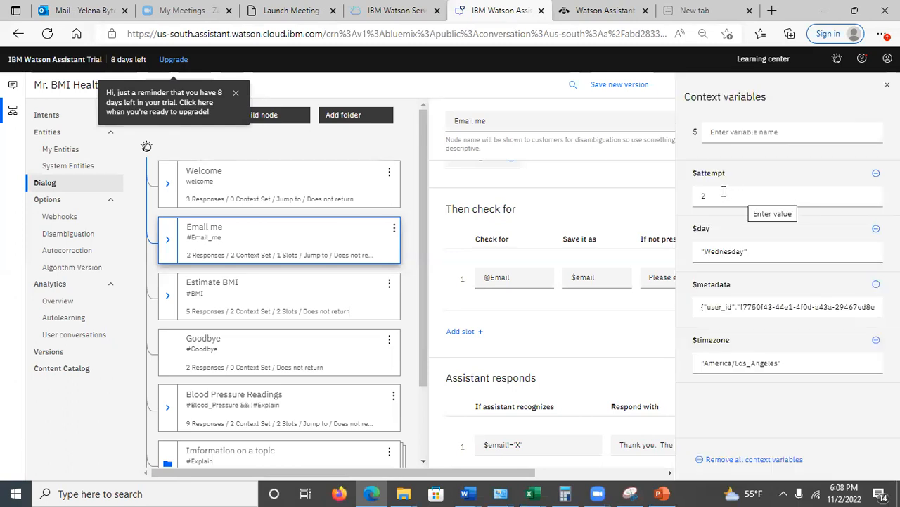
{"action": "left_click", "coordinate": [722, 190]}
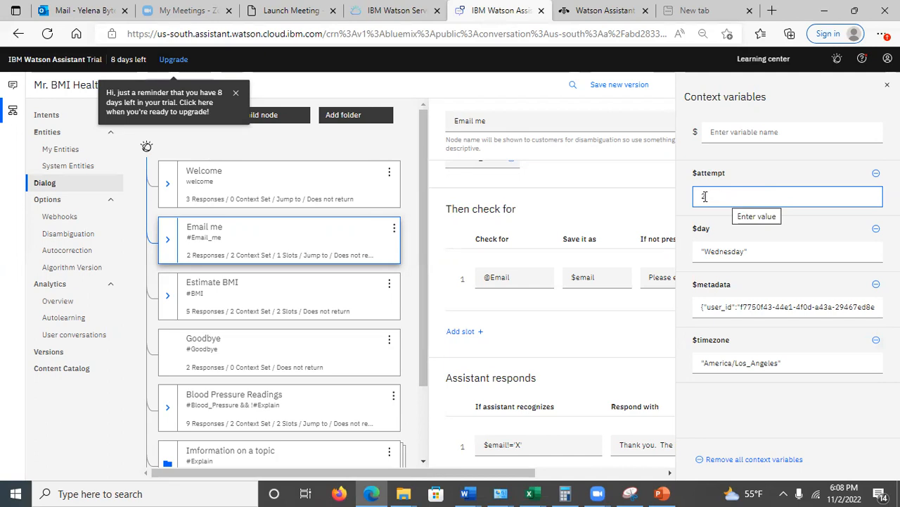
{"action": "left_click", "coordinate": [887, 84]}
Send "a" as a third invalid email reply in the test chat and view the context variables
{"action": "left_click", "coordinate": [731, 457]}
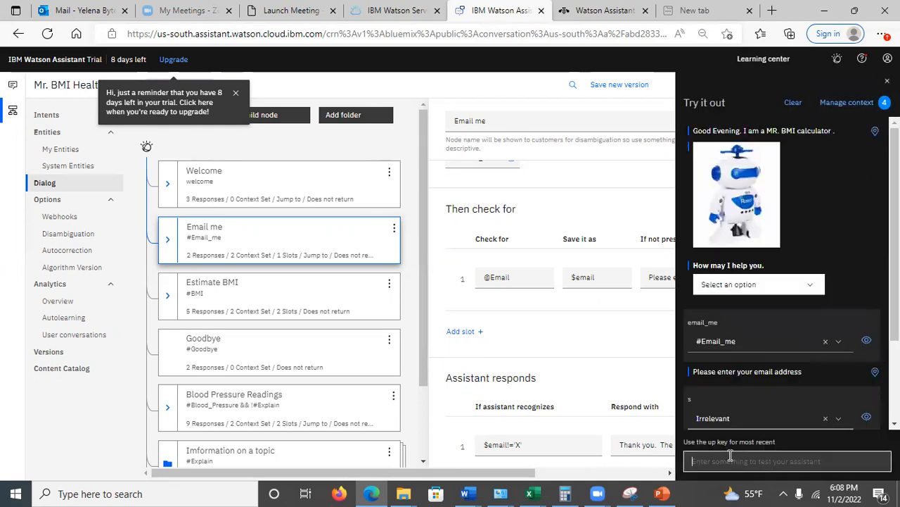
{"action": "type", "text": "a"}
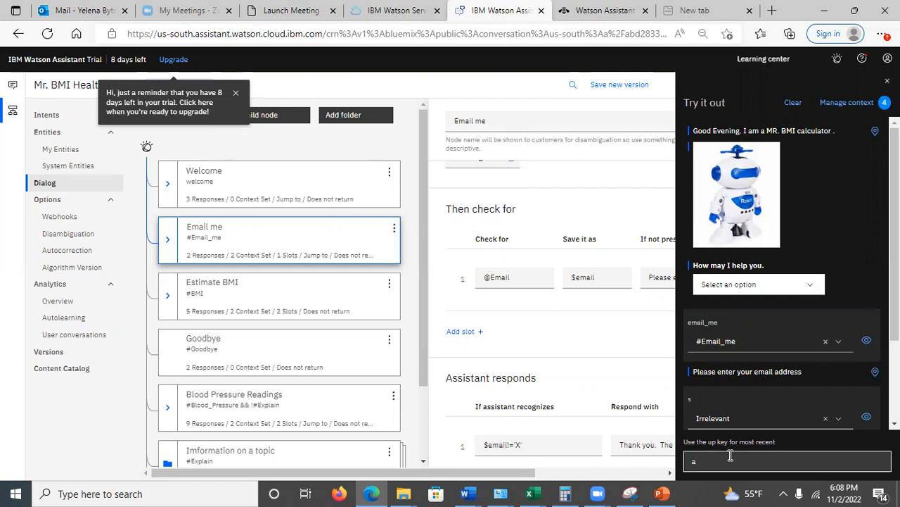
{"action": "key", "text": "Return"}
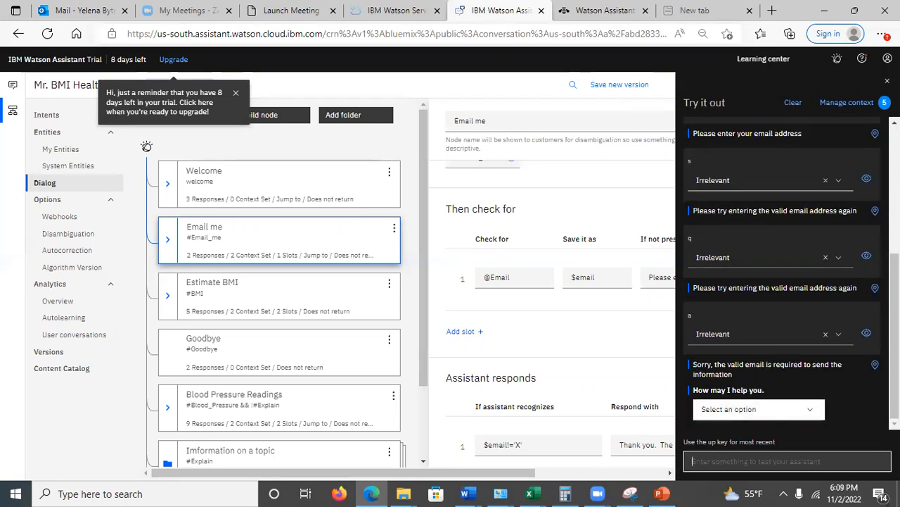
{"action": "left_click", "coordinate": [864, 104]}
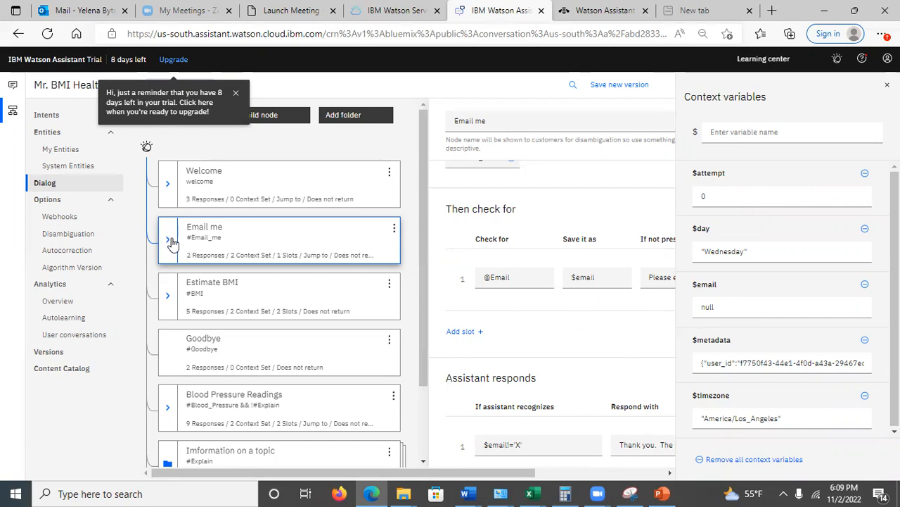
Open the Main Menu node under Welcome, examine where $attempt is set in its context, and close the context variables
{"action": "left_click", "coordinate": [168, 180]}
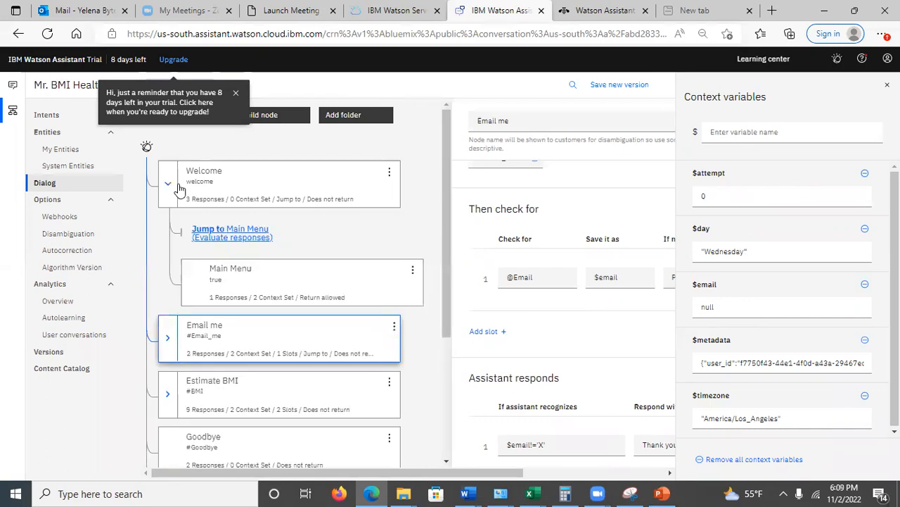
{"action": "left_click", "coordinate": [261, 285]}
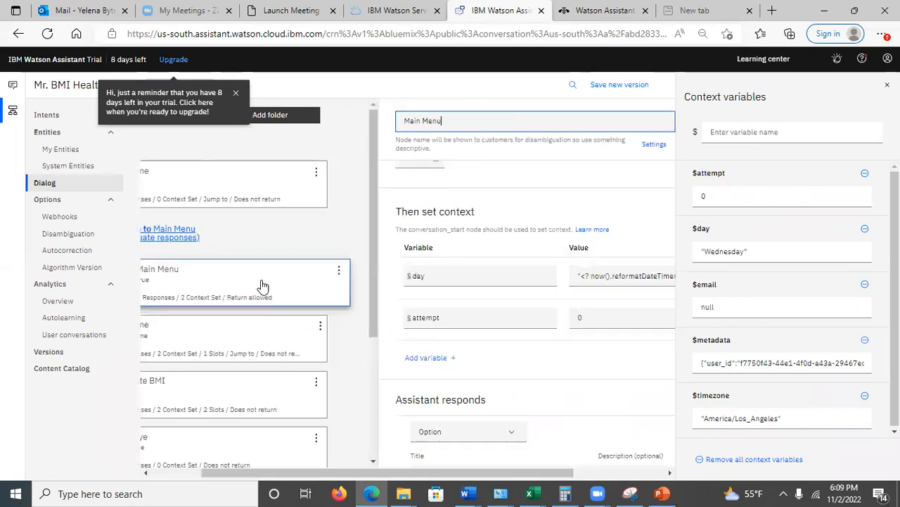
{"action": "left_click", "coordinate": [593, 319]}
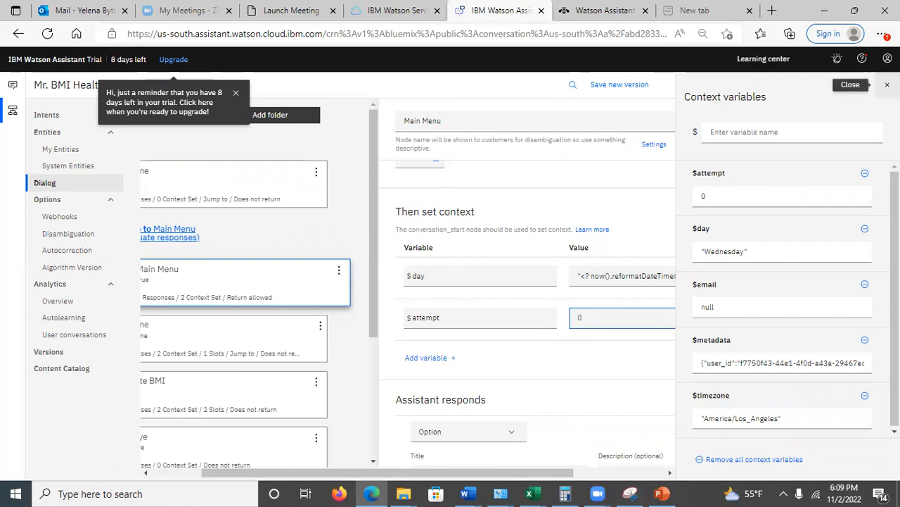
{"action": "left_click", "coordinate": [887, 84]}
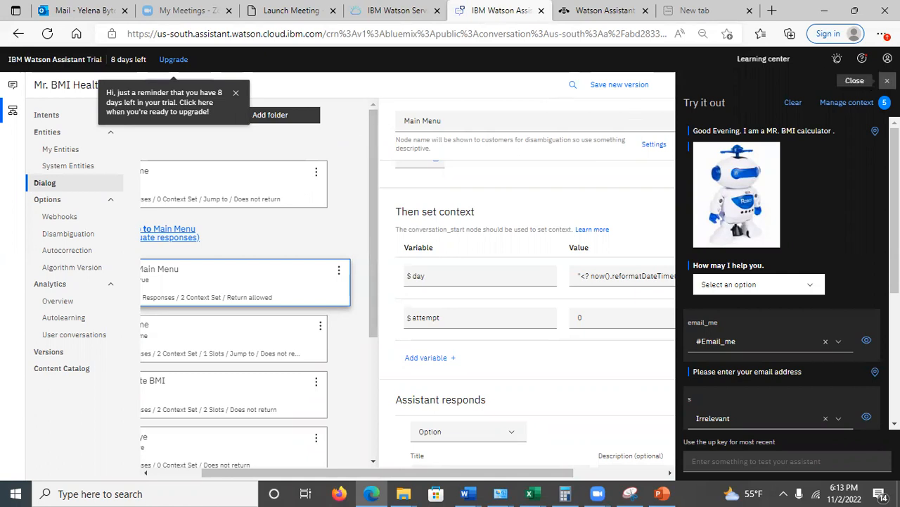
Close the test chat and switch to the sample website preview of the Watson Assistant web chat
{"action": "left_click", "coordinate": [887, 80]}
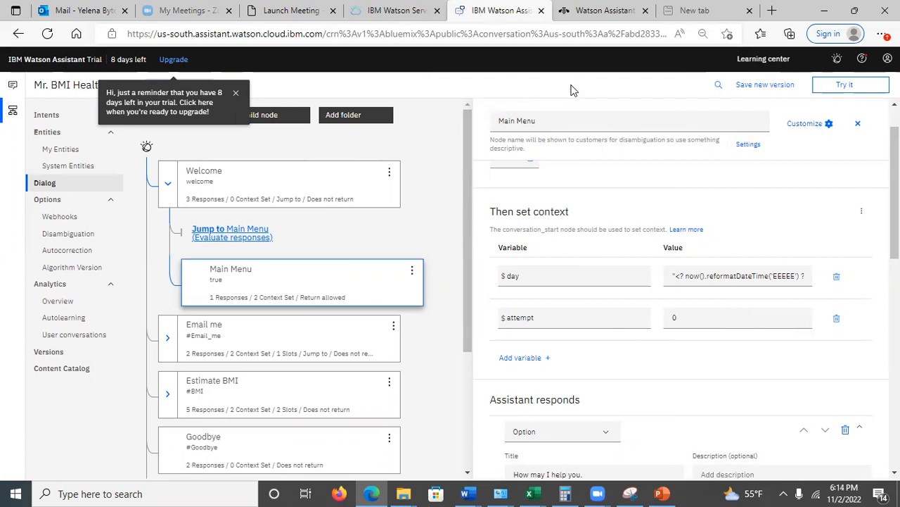
{"action": "left_click", "coordinate": [719, 85]}
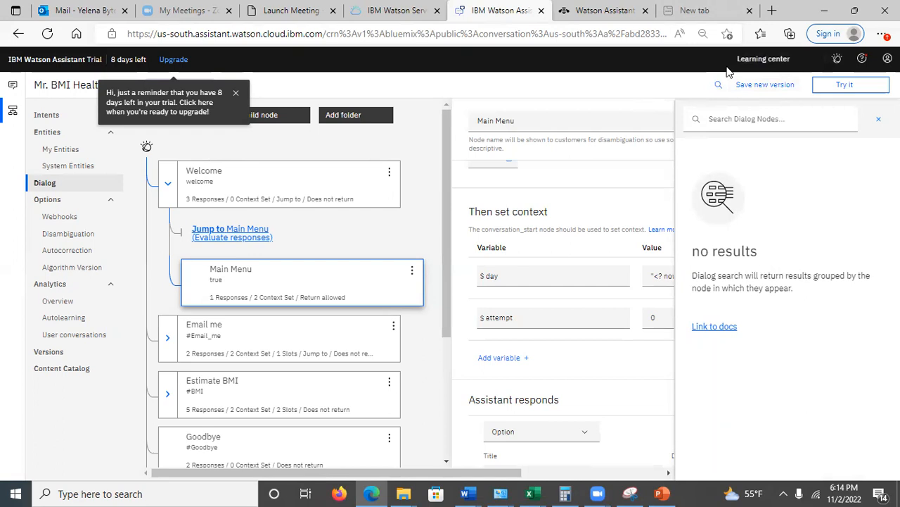
{"action": "key", "text": "ctrl+Tab"}
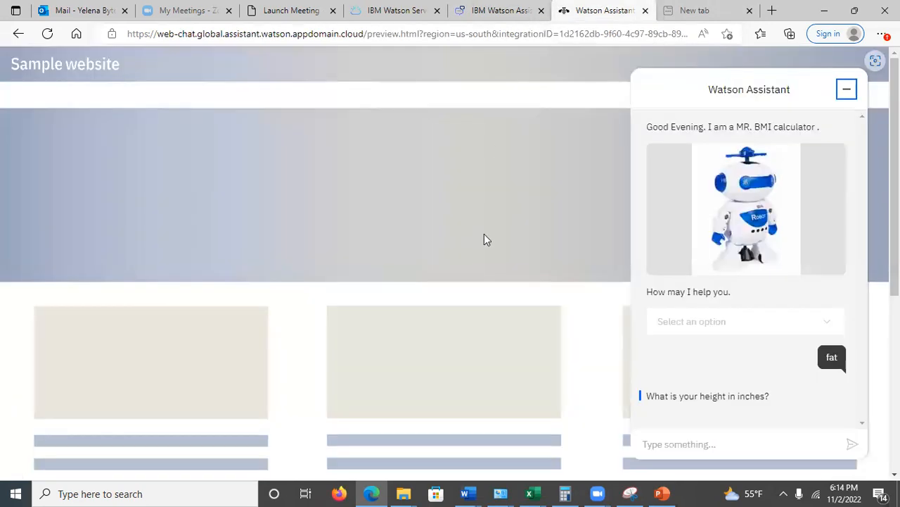
Send "obese" as the reply to the height question in the web chat and check the assistant's response
{"action": "left_click", "coordinate": [667, 446]}
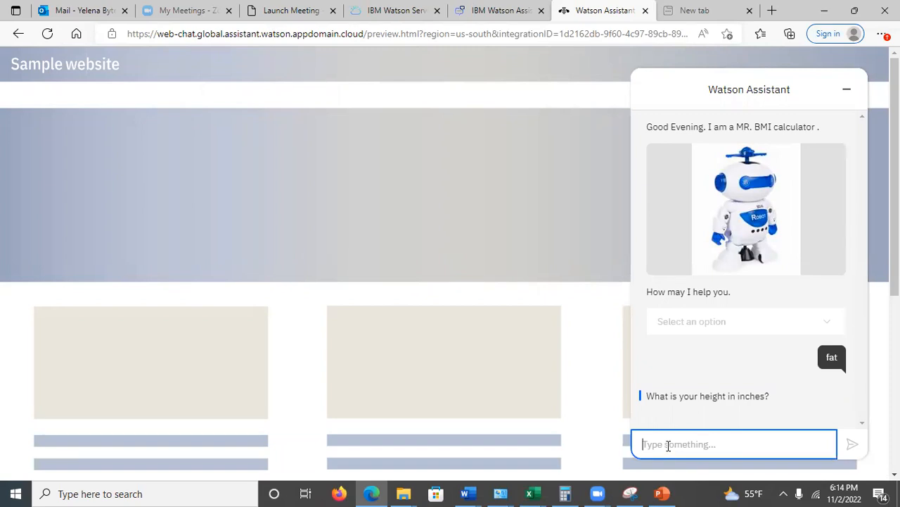
{"action": "type", "text": "obese"}
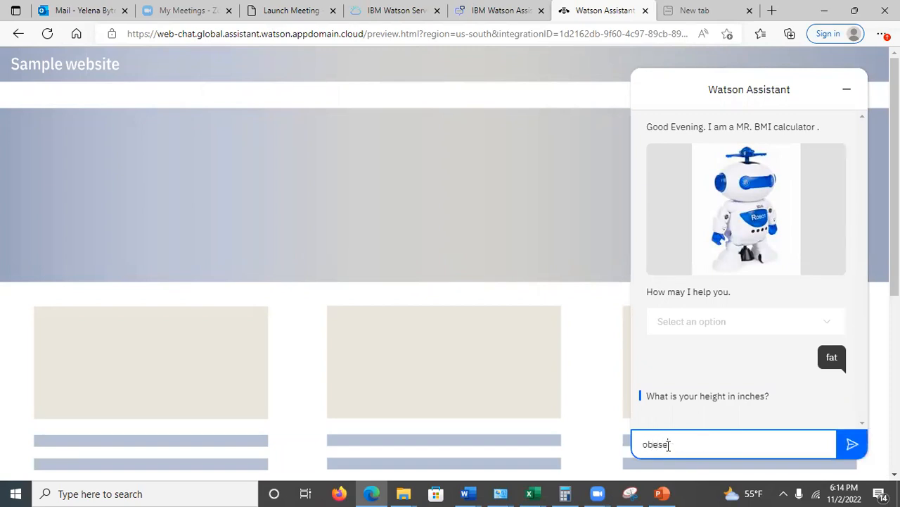
{"action": "key", "text": "Return"}
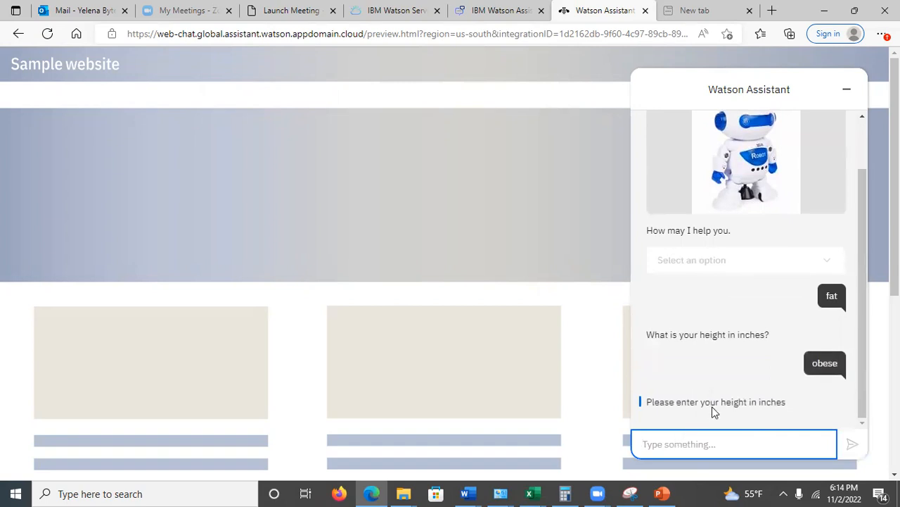
{"action": "left_click_drag", "start_coordinate": [772, 402], "coordinate": [726, 434]}
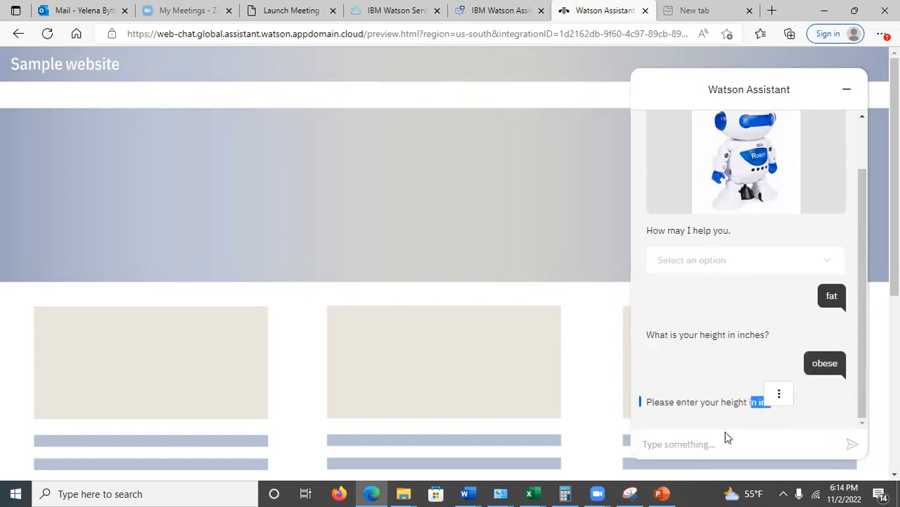
{"action": "left_click", "coordinate": [672, 445]}
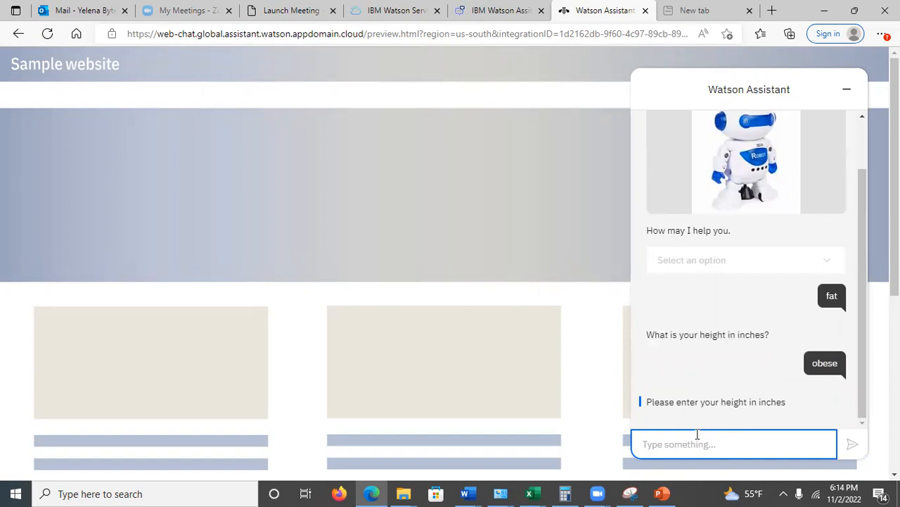
Reload the sample website, reopen the web chat and send the message "send me"
{"action": "left_click", "coordinate": [45, 34]}
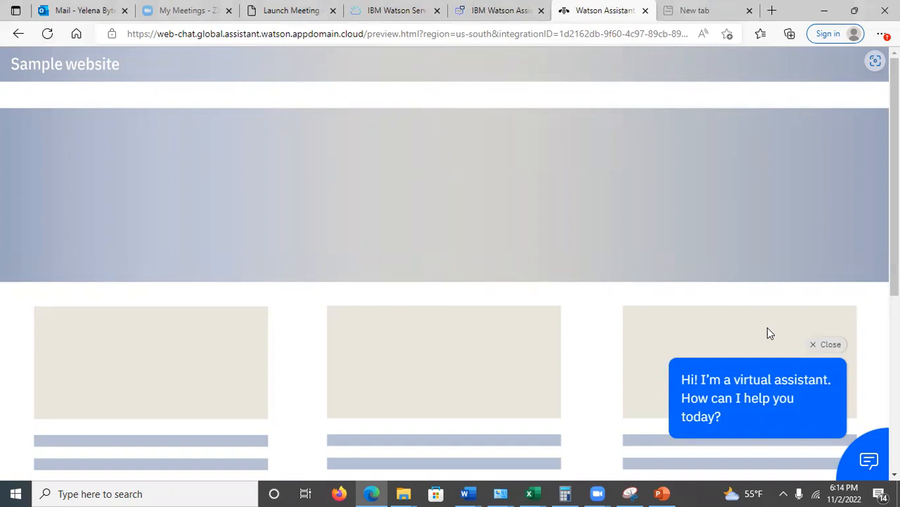
{"action": "left_click", "coordinate": [870, 460]}
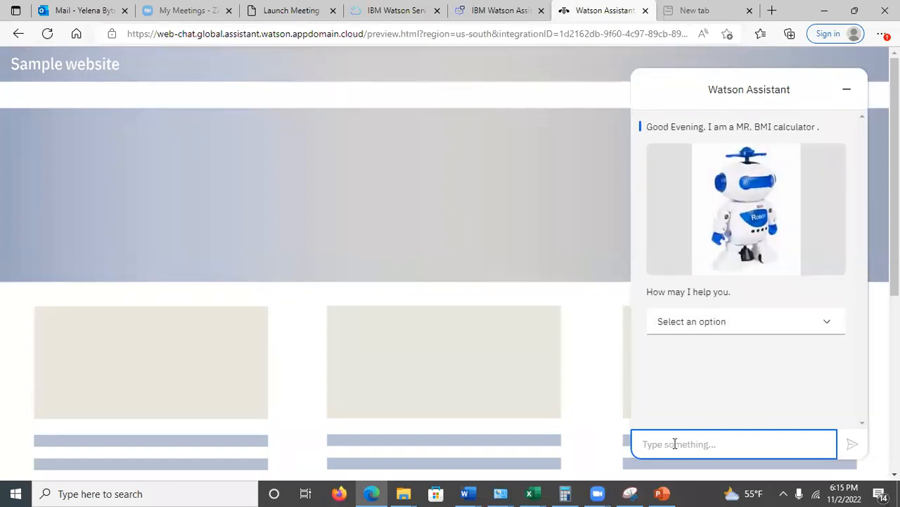
{"action": "type", "text": "send"}
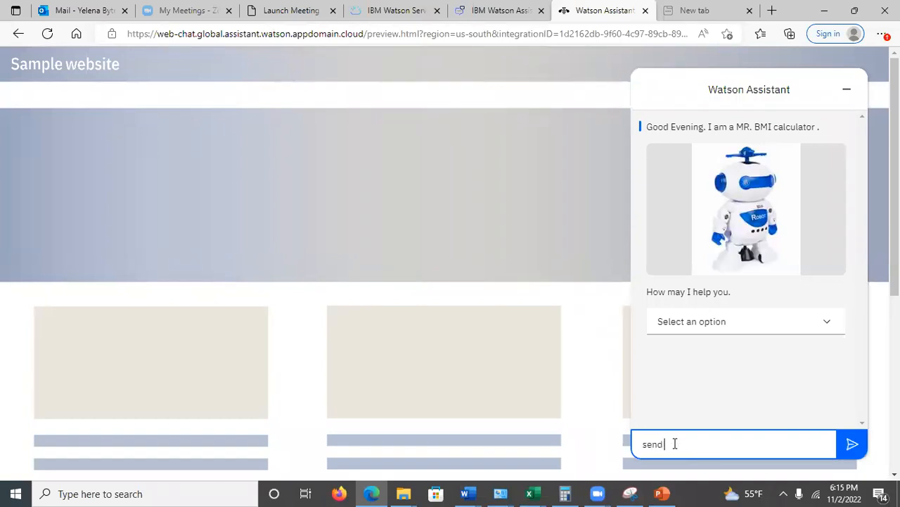
{"action": "type", "text": " me"}
{"action": "key", "text": "Return"}
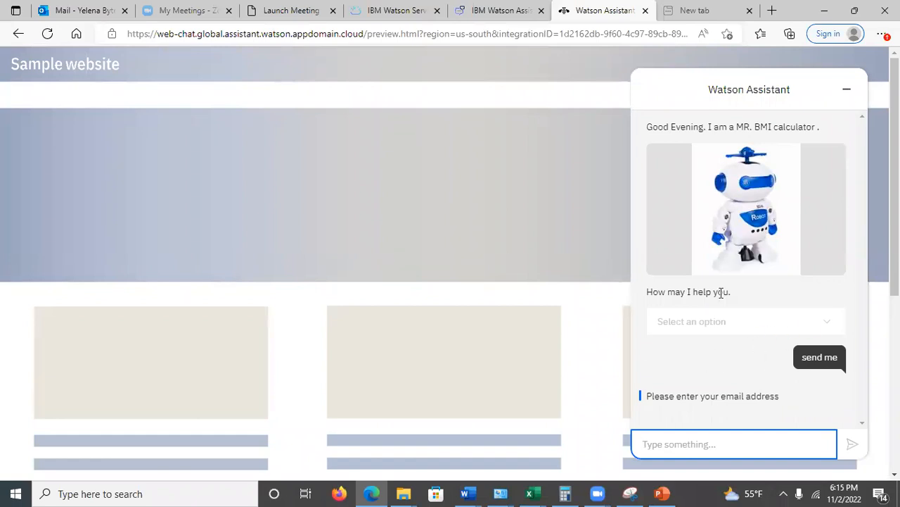
{"action": "right_click", "coordinate": [837, 197]}
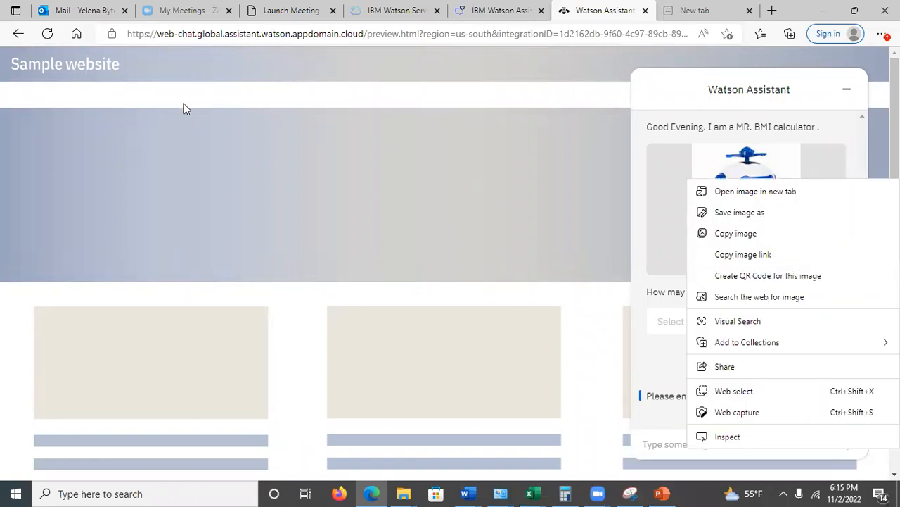
Restart the web chat by reloading the sample website, then send "missing" as the opening message
{"action": "left_click", "coordinate": [47, 34]}
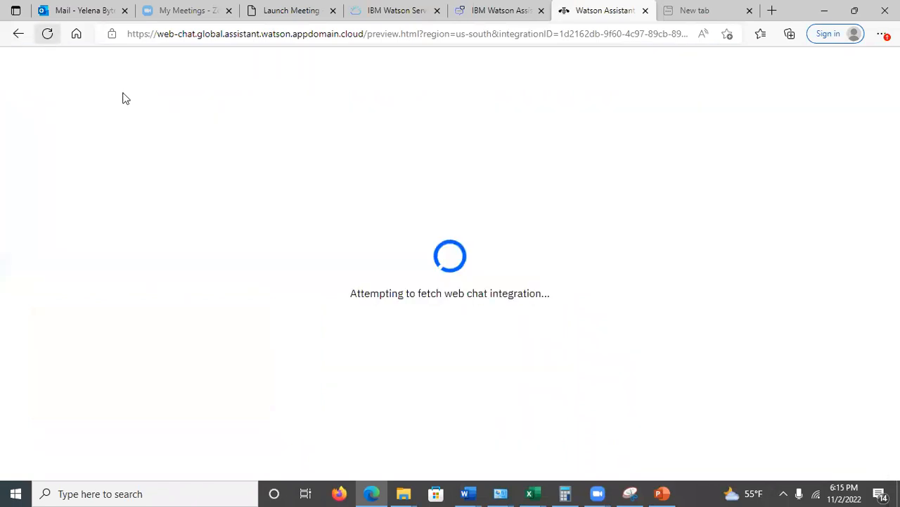
{"action": "left_click", "coordinate": [849, 440]}
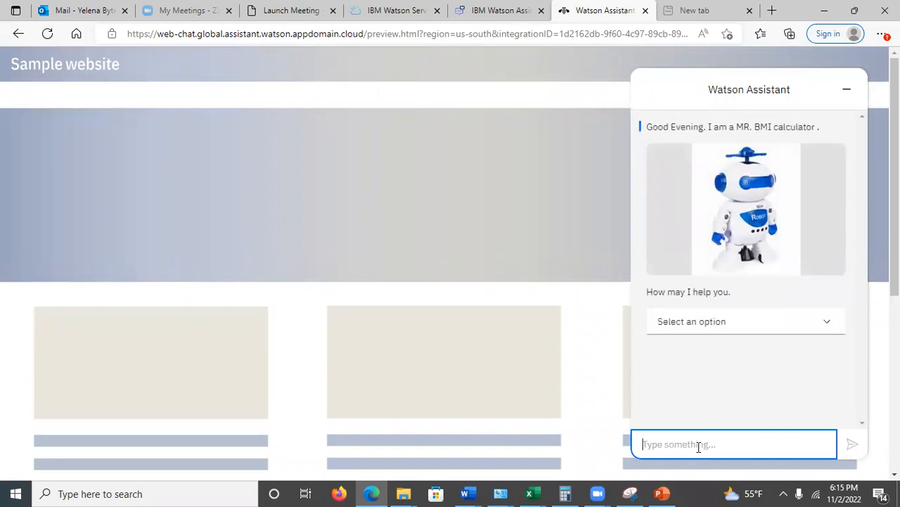
{"action": "type", "text": "misi"}
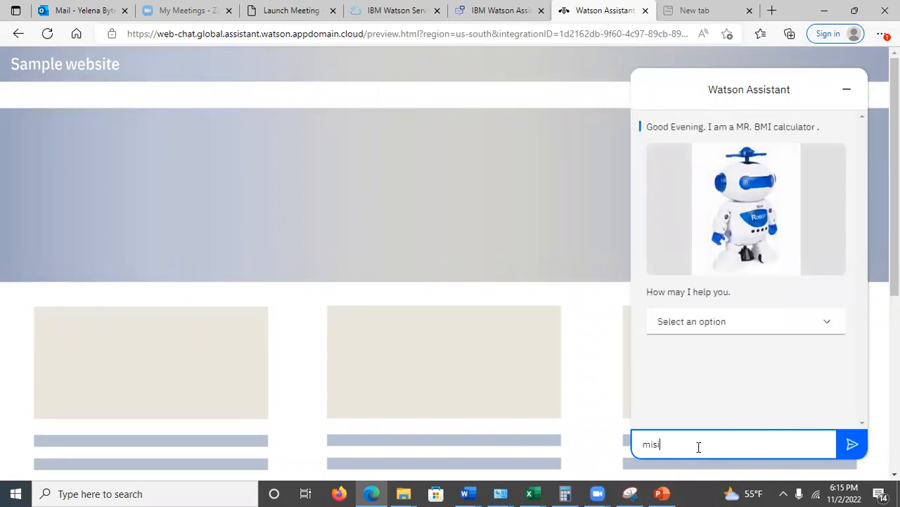
{"action": "type", "text": "sing"}
{"action": "key", "text": "Return"}
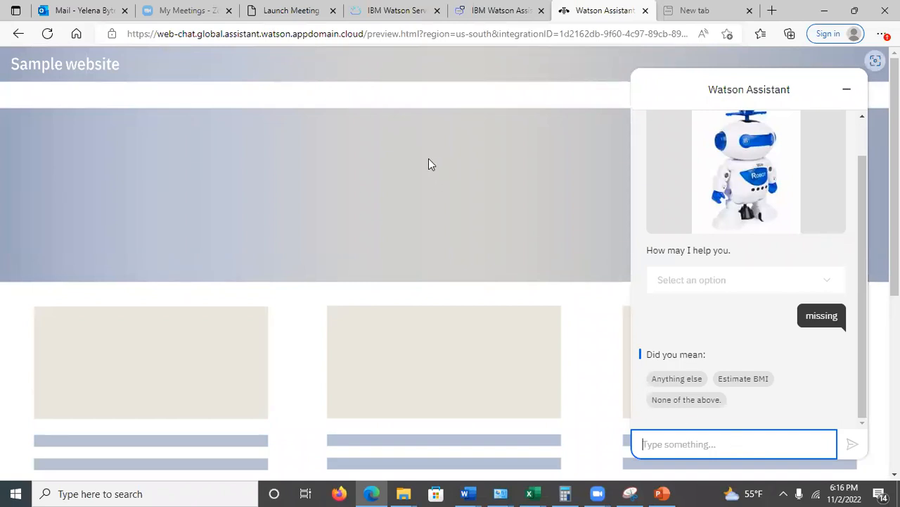
{"action": "left_click", "coordinate": [422, 66]}
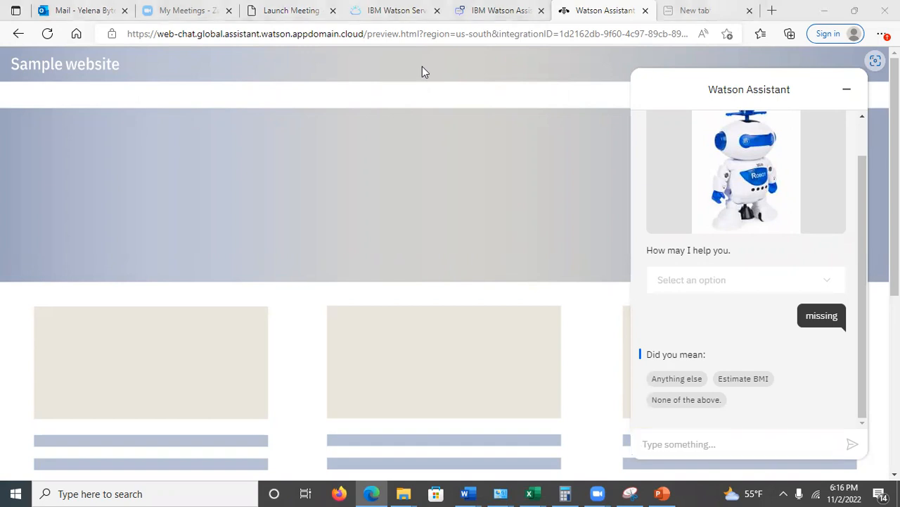